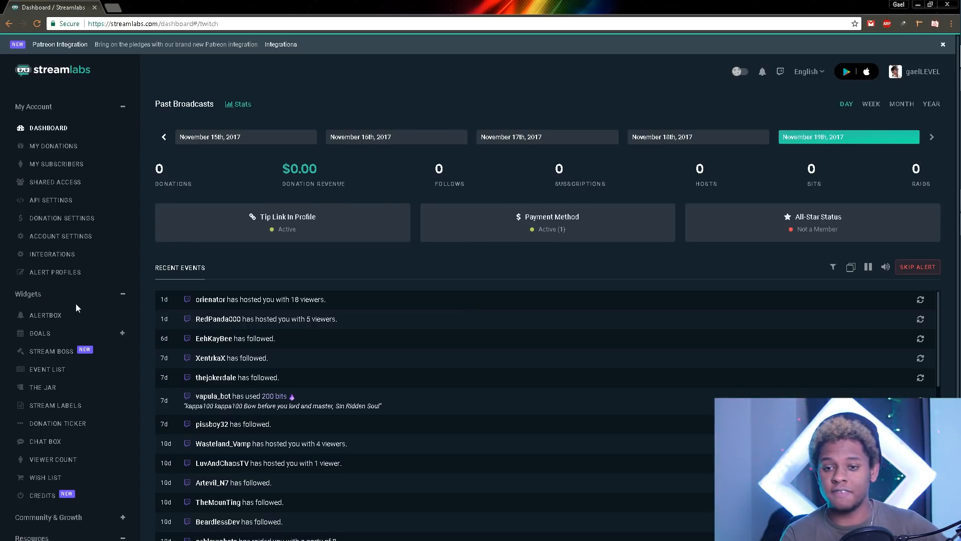
Step: Collapse and re-expand the Widgets list in the sidebar, then go to the Alert Box settings
click(123, 294)
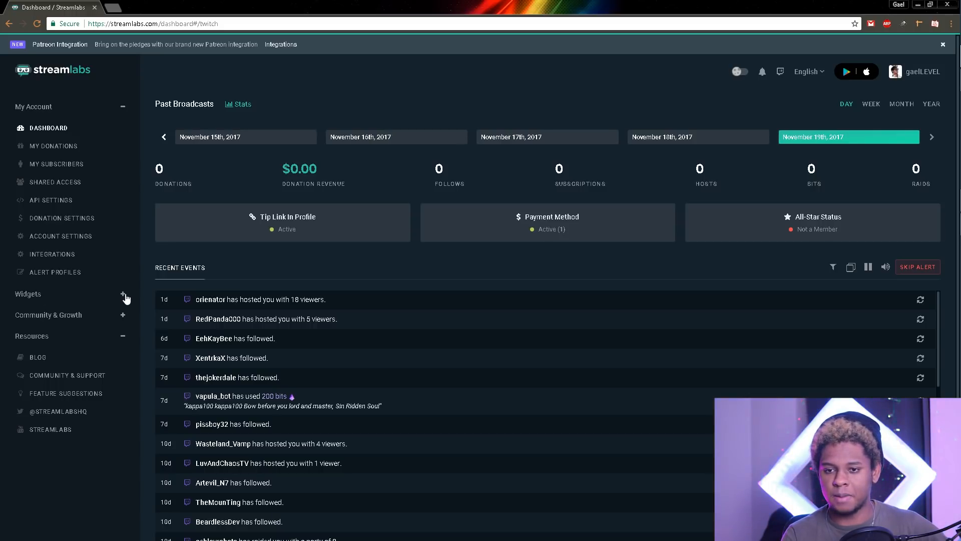
click(123, 295)
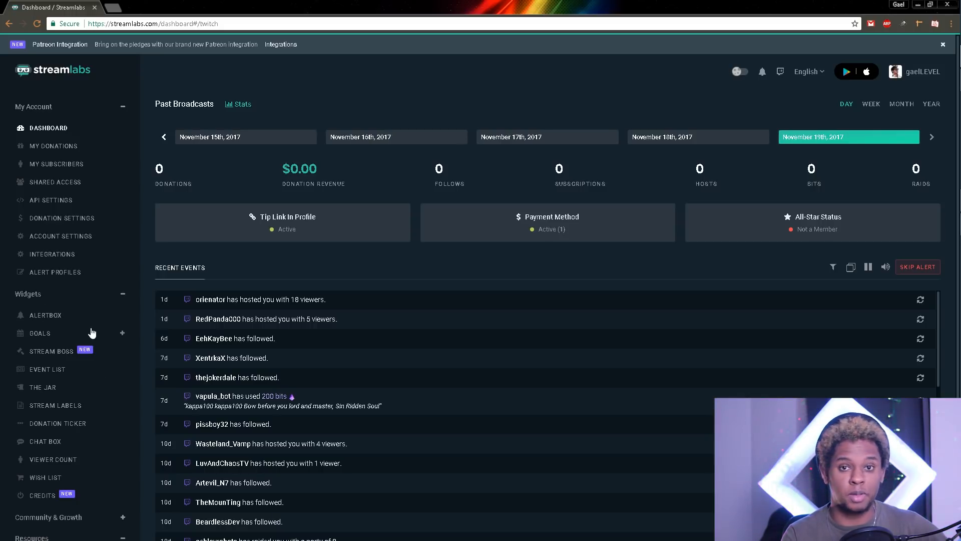
click(42, 315)
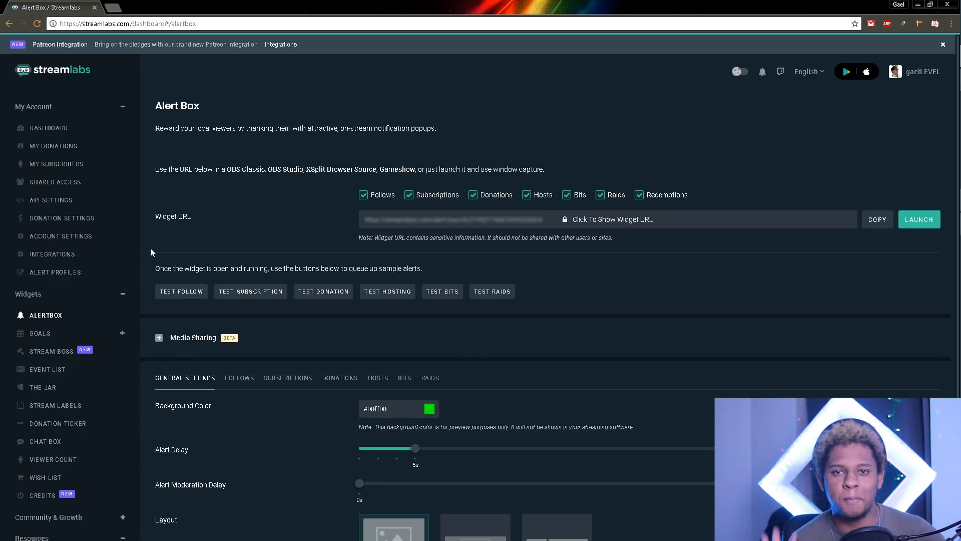
Step: Save the Alert Box general settings with a #00ff00 background, 5s delay and image-above-text layout
scroll(151, 278, down, 3)
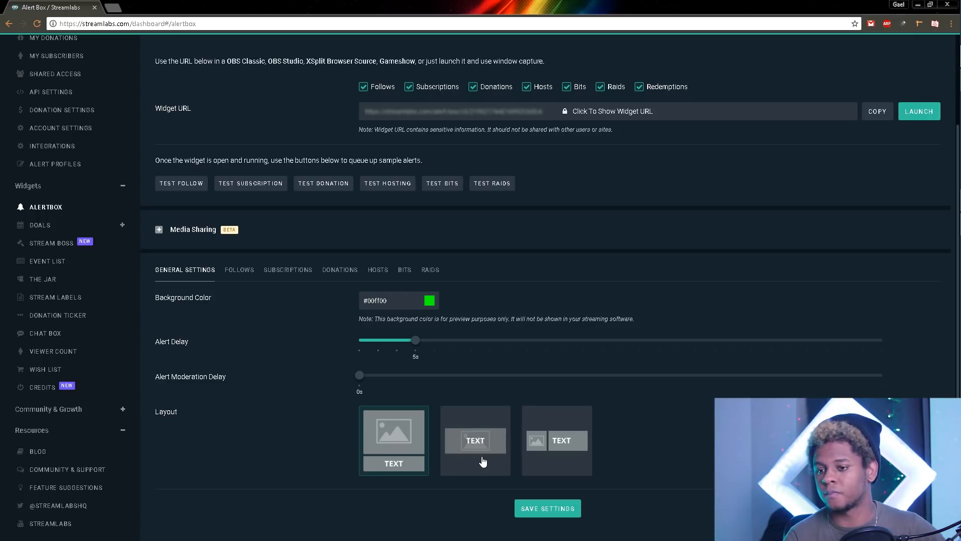
click(542, 511)
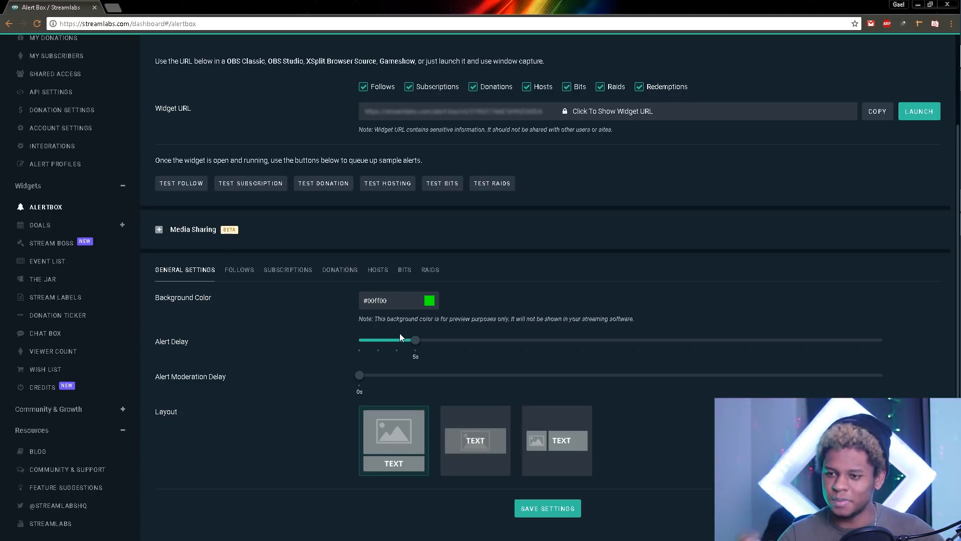
click(239, 269)
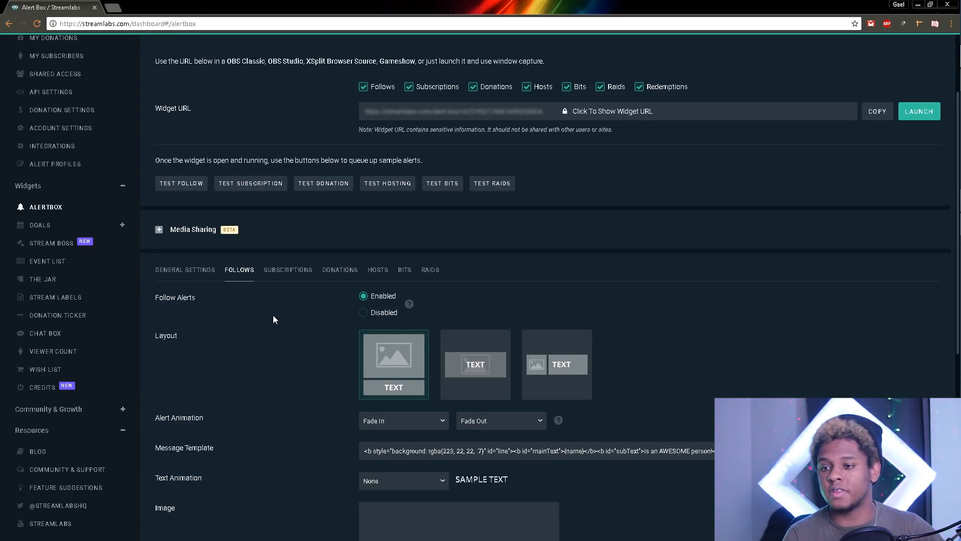
Step: Review the follow alert's Fade In/Fade Out animations, image, follow alert.ogg sound and 10s duration
scroll(274, 318, down, 2)
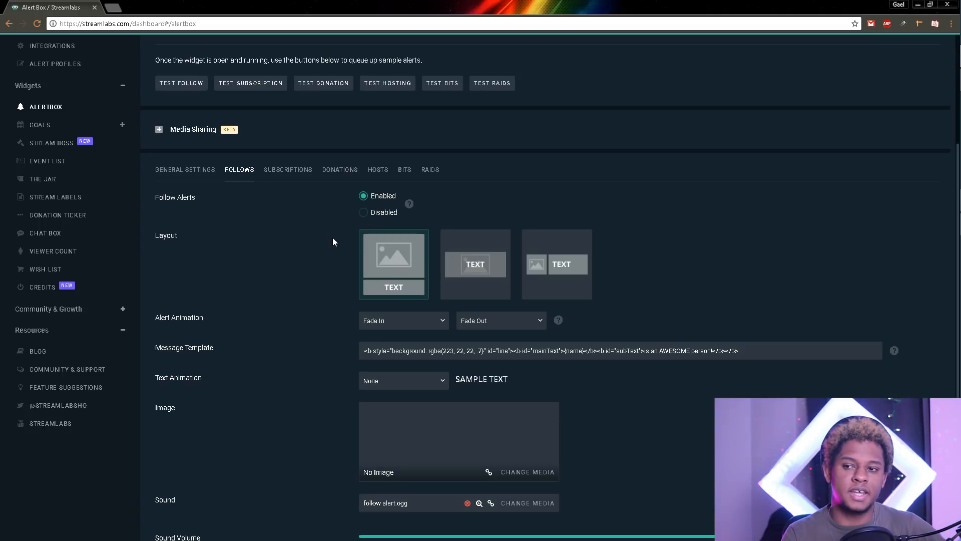
scroll(251, 246, down, 1)
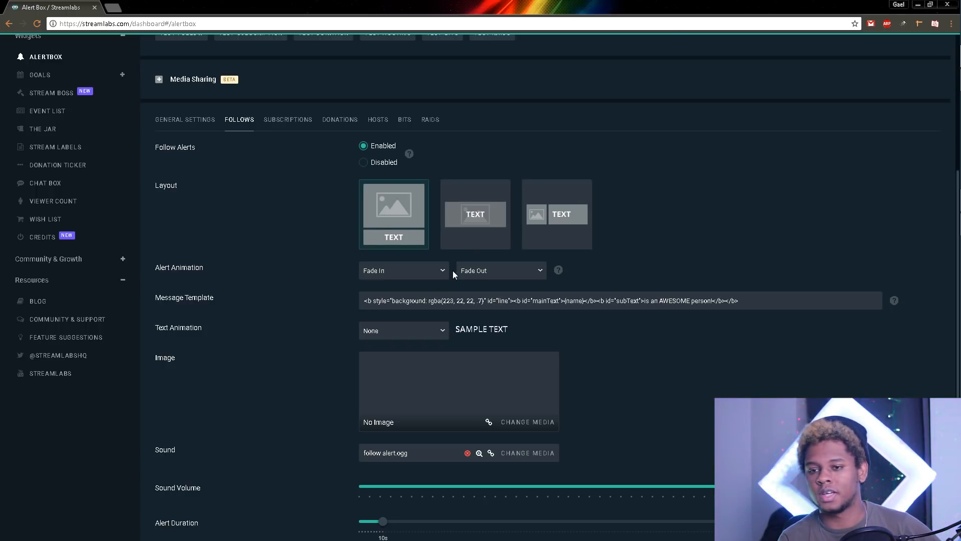
click(427, 277)
scroll(428, 344, down, 3)
scroll(428, 341, down, 6)
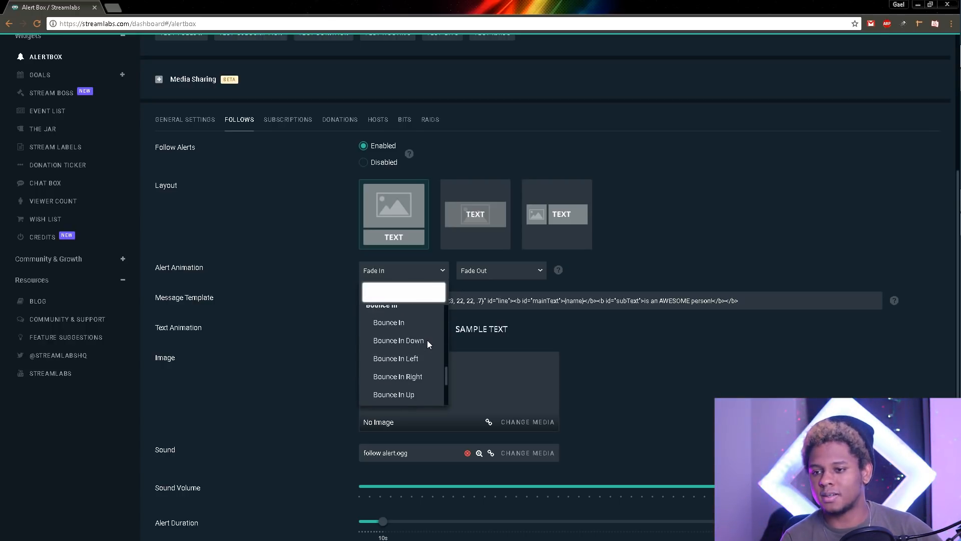
scroll(393, 356, up, 5)
scroll(393, 357, up, 2)
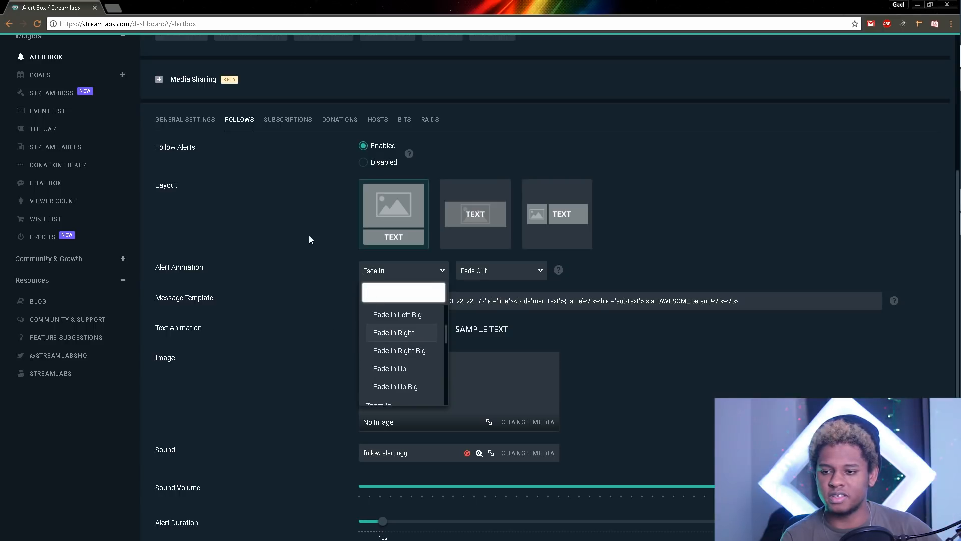
click(308, 235)
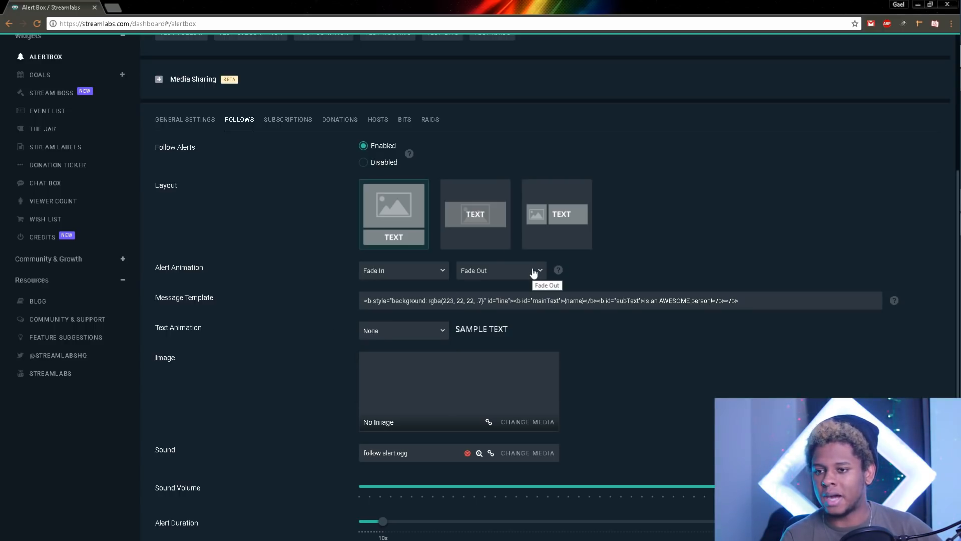
click(534, 271)
click(534, 271)
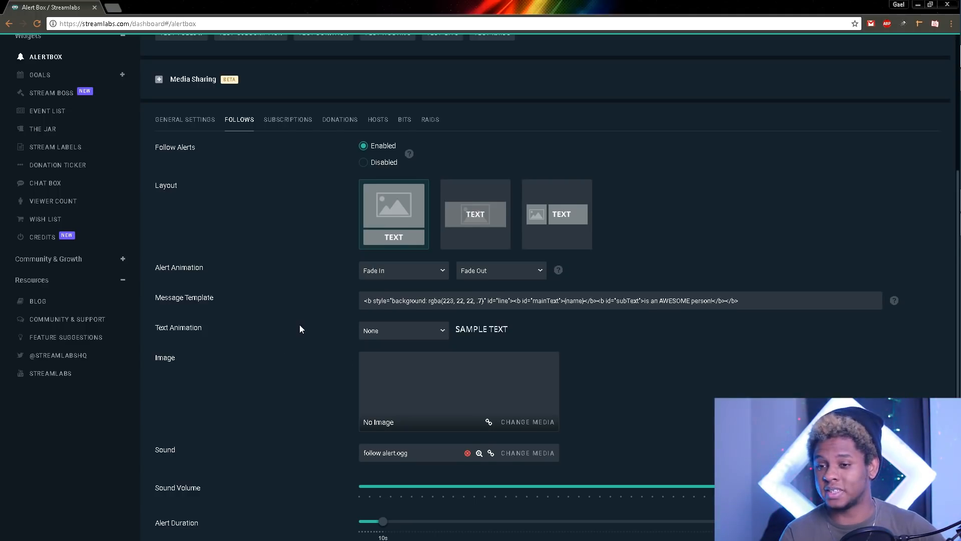
scroll(380, 224, down, 3)
Step: Set the follow alert's text animation to Bounce
click(446, 185)
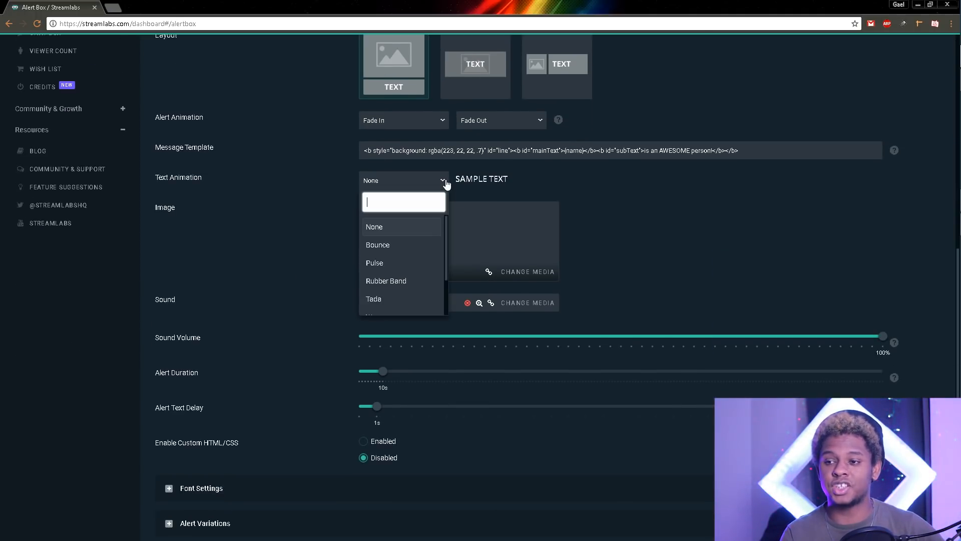
click(407, 248)
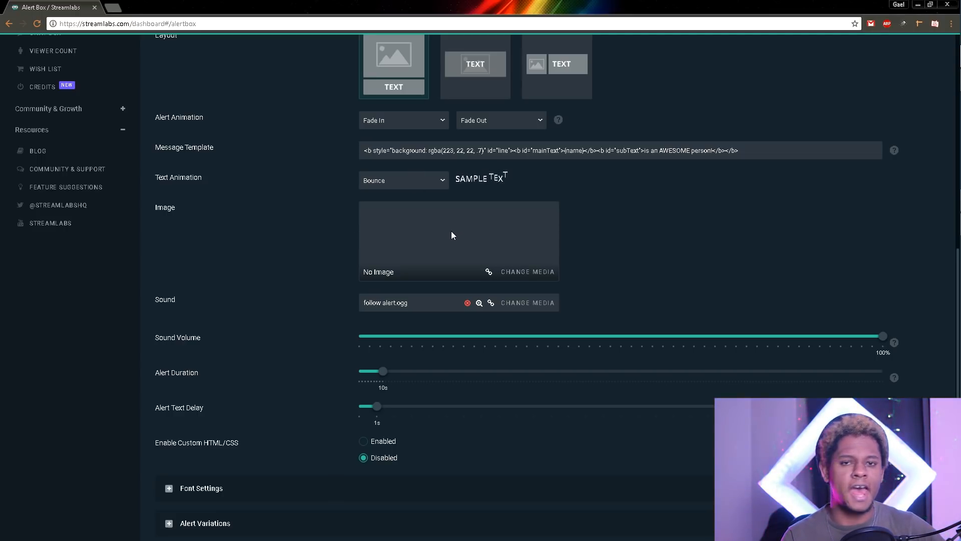
click(529, 273)
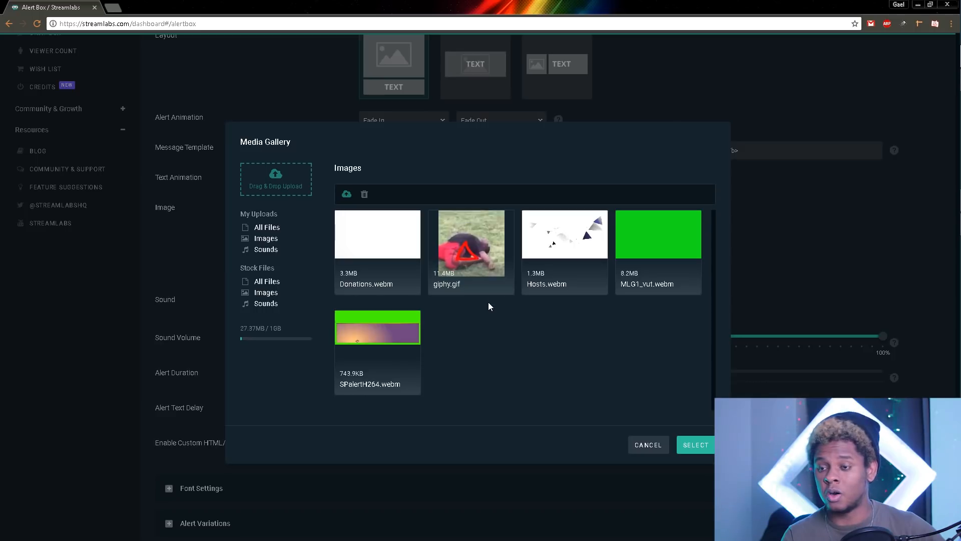
Step: Select giphy.gif in the Media Gallery as the follow alert image
mouse_move(958, 93)
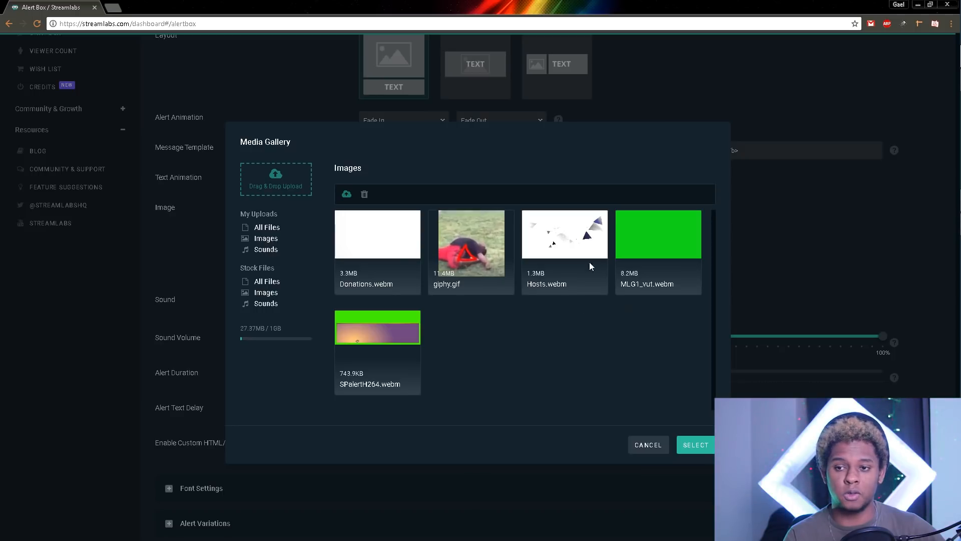
click(457, 273)
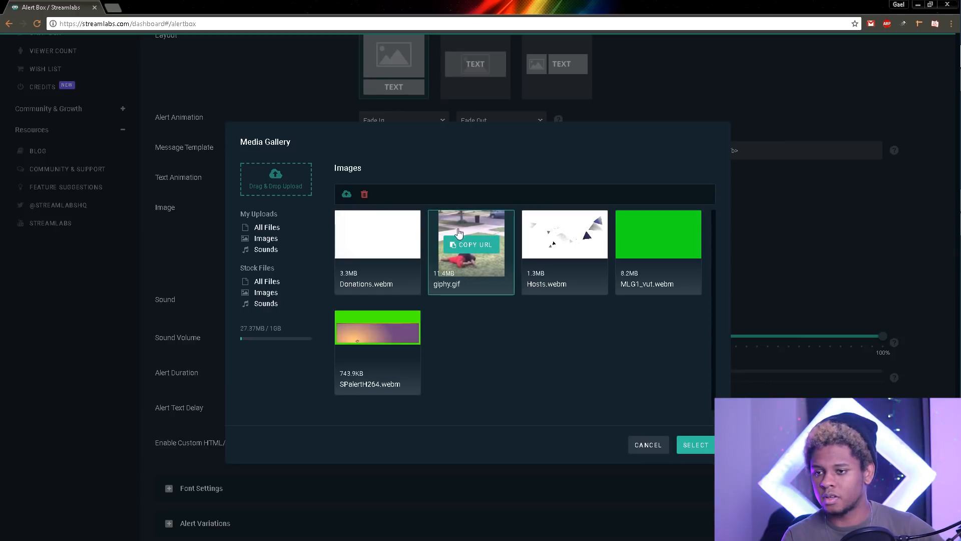
click(696, 445)
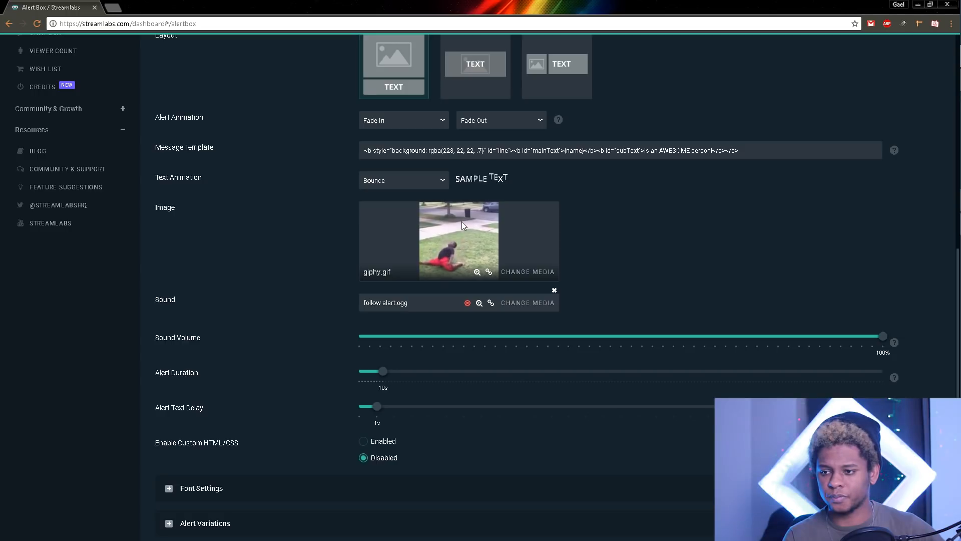
mouse_move(960, 243)
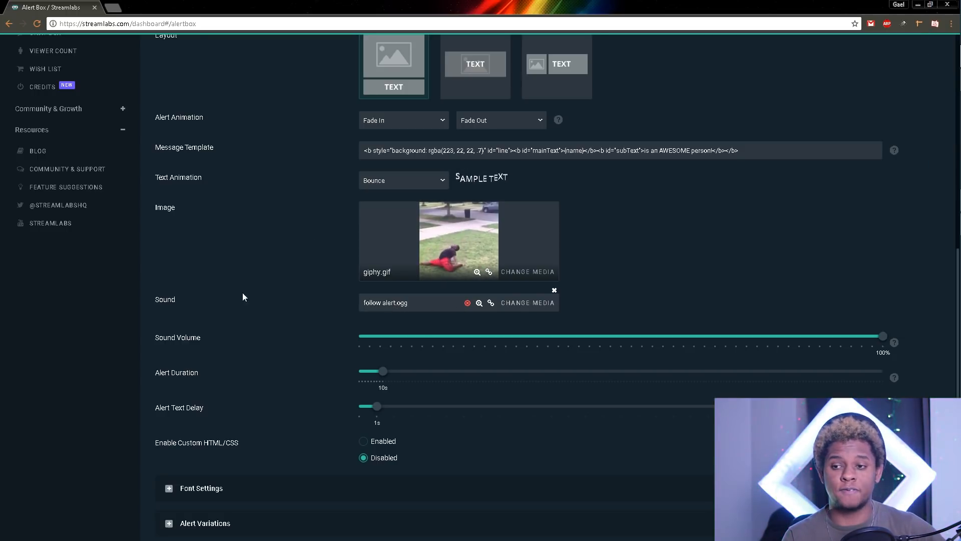
click(526, 302)
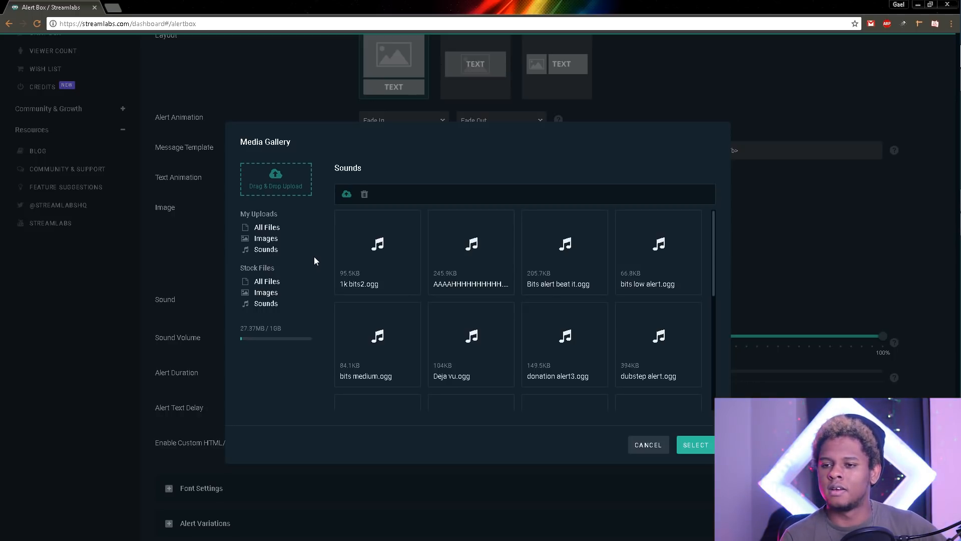
Step: Browse the sound gallery, then close it, keeping follow alert.ogg as the alert sound
scroll(487, 263, down, 2)
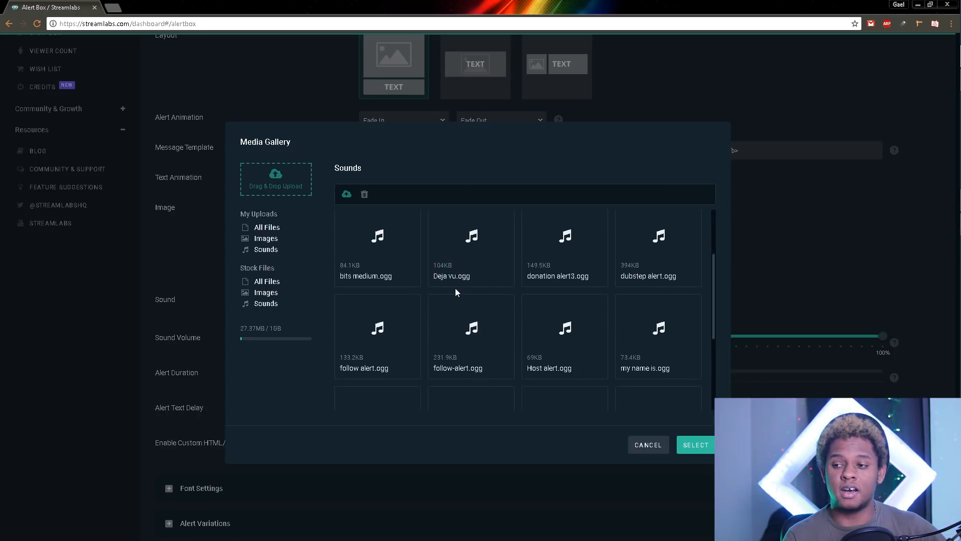
scroll(455, 292, up, 2)
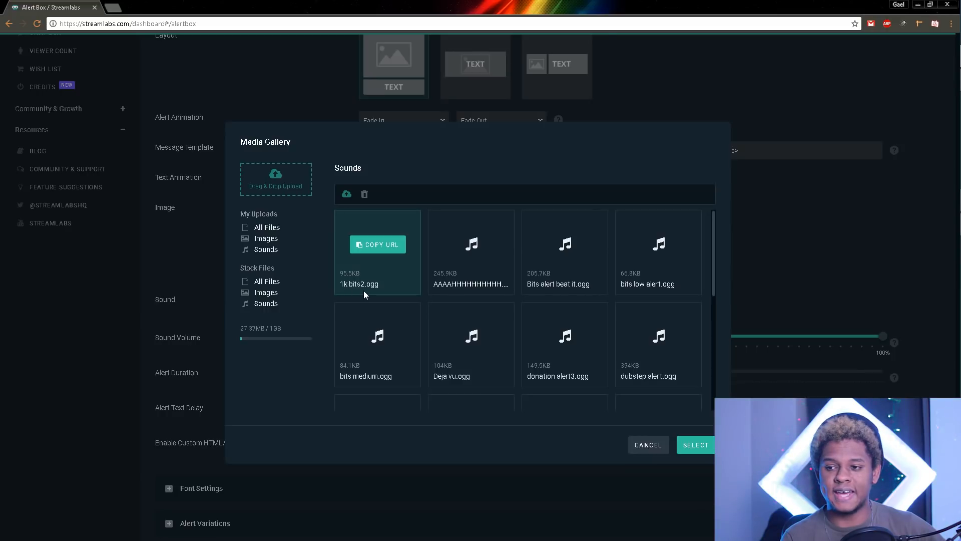
scroll(364, 293, down, 5)
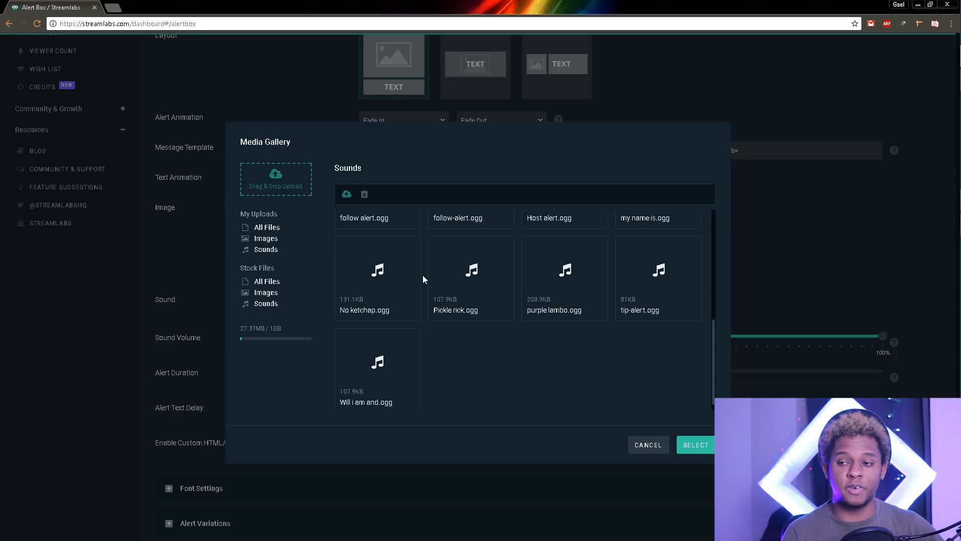
scroll(402, 320, up, 5)
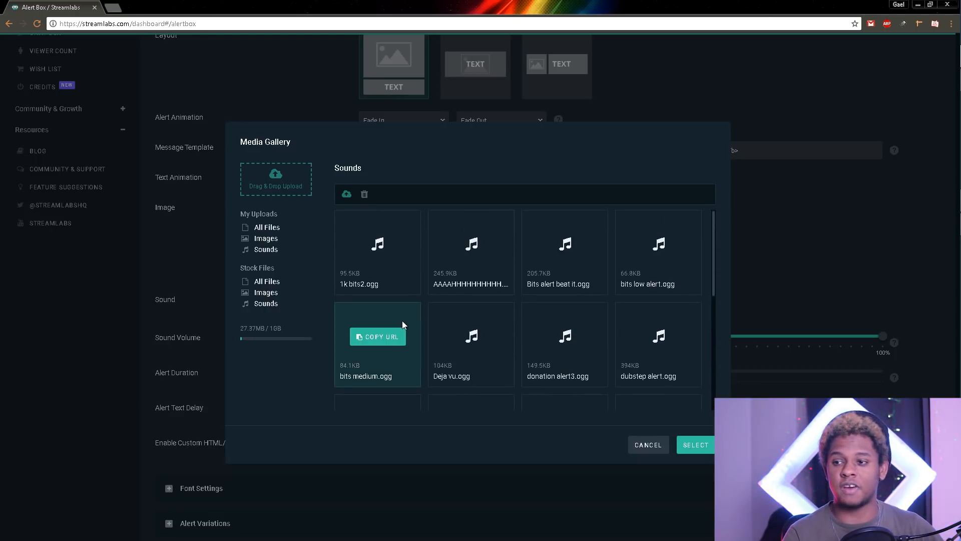
scroll(400, 350, down, 2)
click(375, 285)
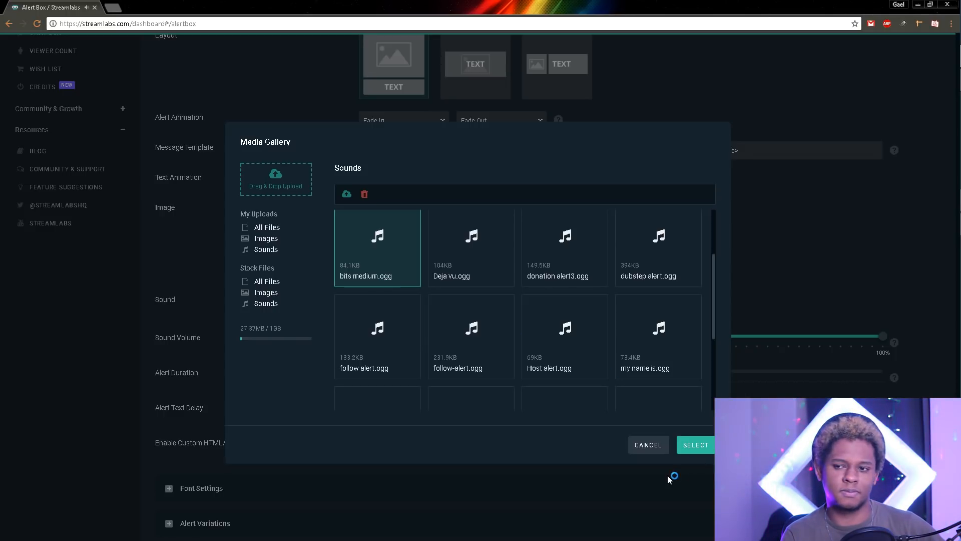
click(646, 452)
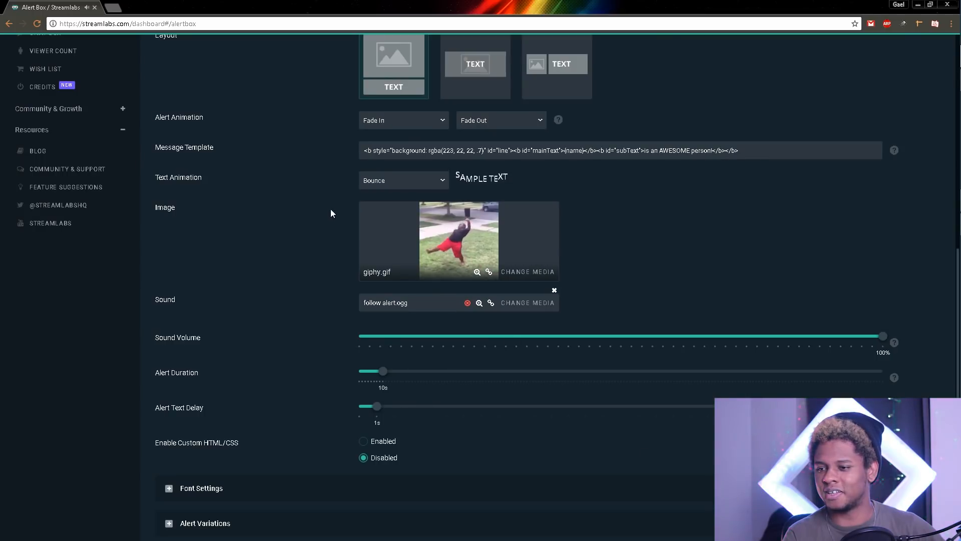
scroll(298, 287, down, 2)
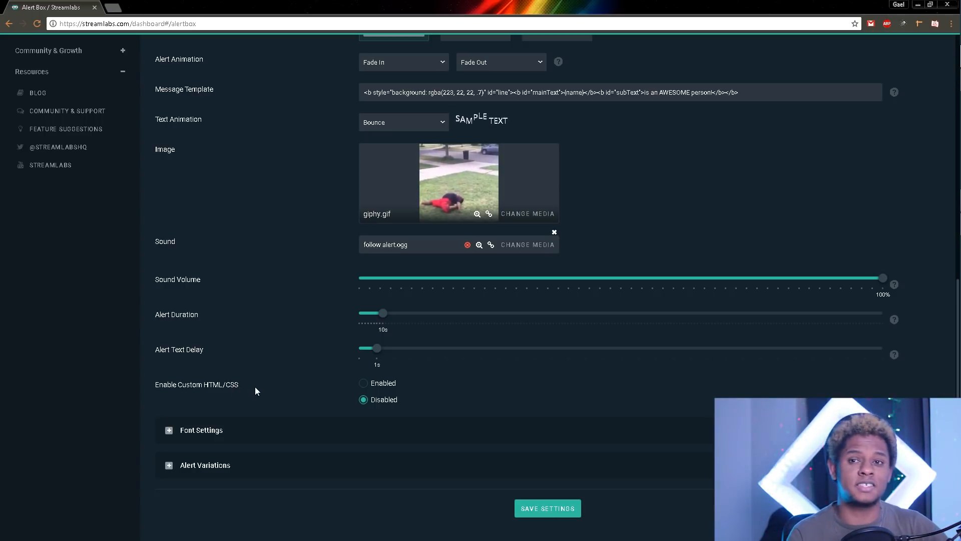
Step: Set Enable Custom HTML/CSS to Disabled and save the alert box settings
click(362, 385)
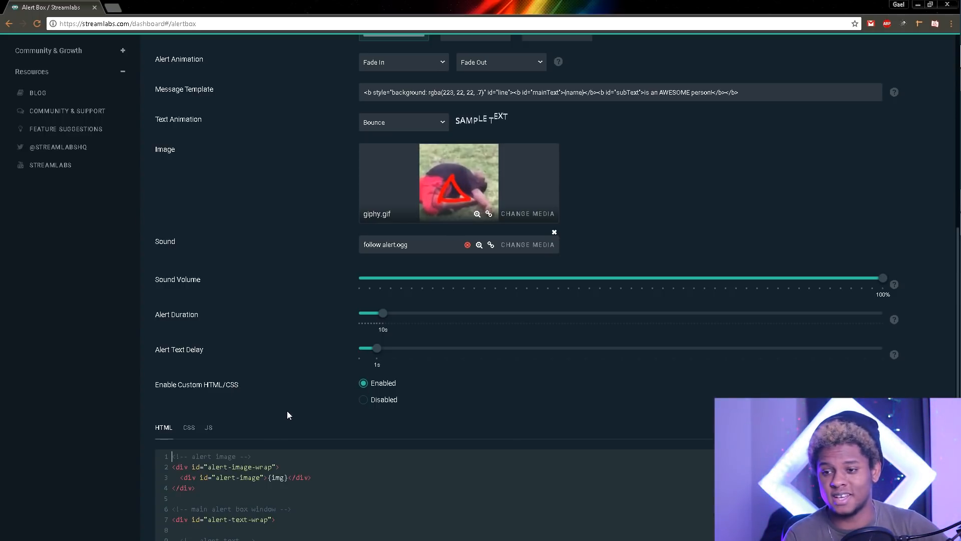
scroll(139, 427, down, 2)
scroll(139, 426, down, 4)
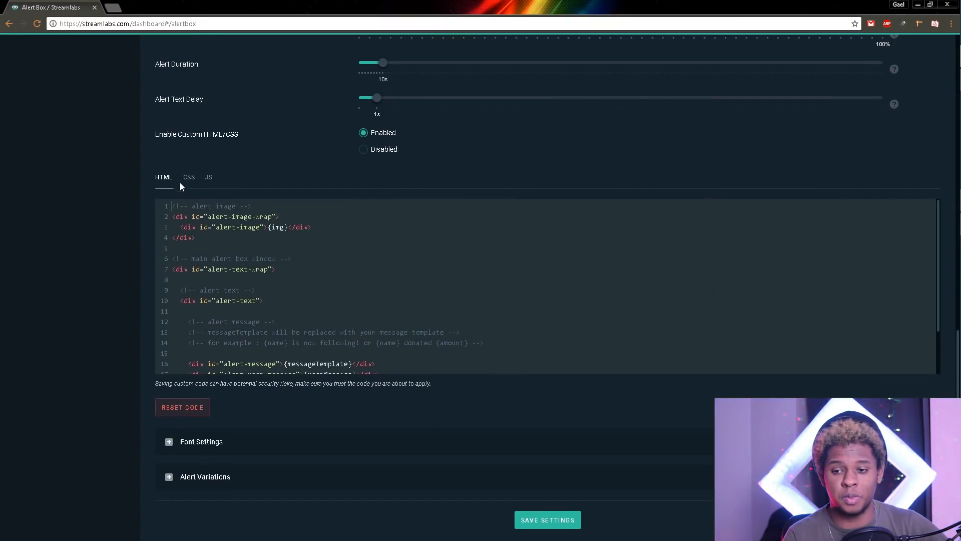
click(363, 149)
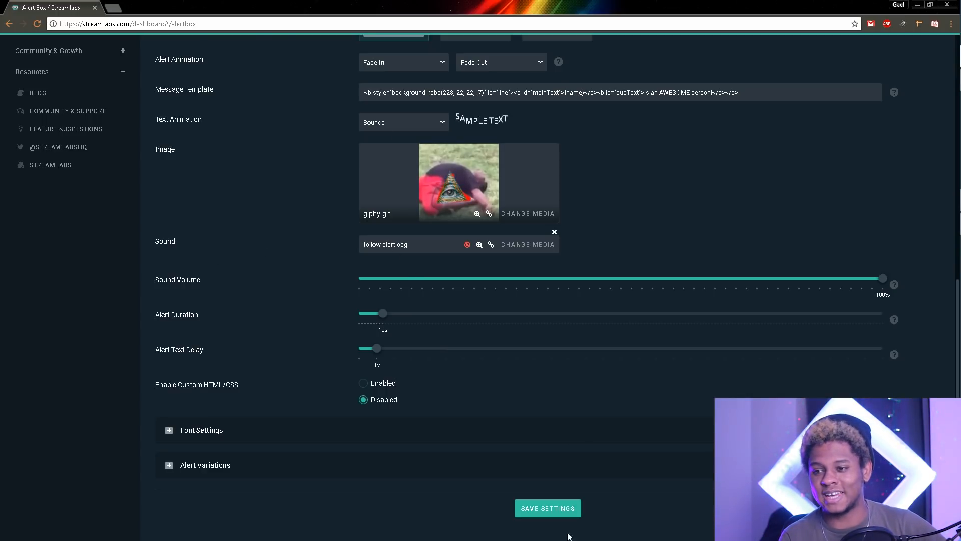
click(557, 510)
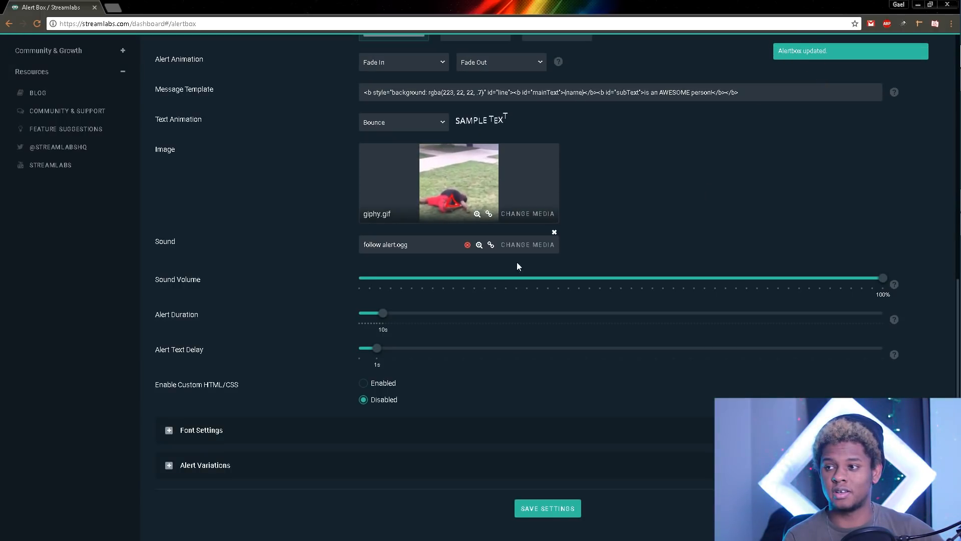
scroll(281, 306, up, 5)
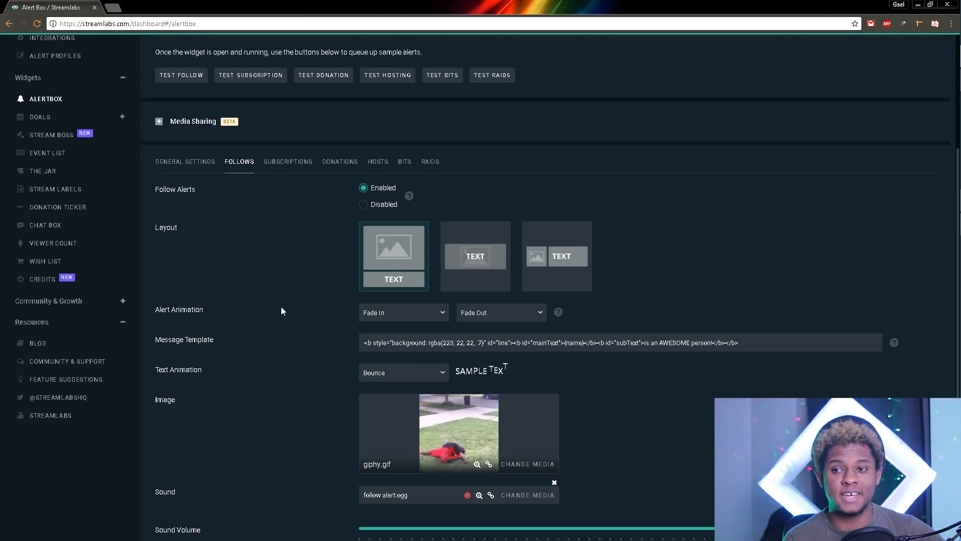
scroll(281, 307, up, 3)
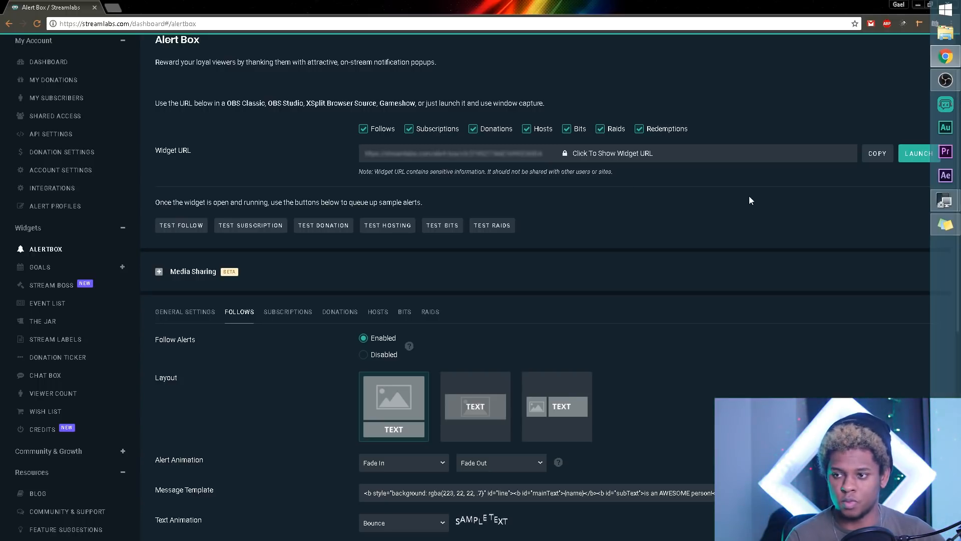
Step: Launch the alert box widget in its own window, send a test follow alert, and switch to OBS Studio
click(919, 158)
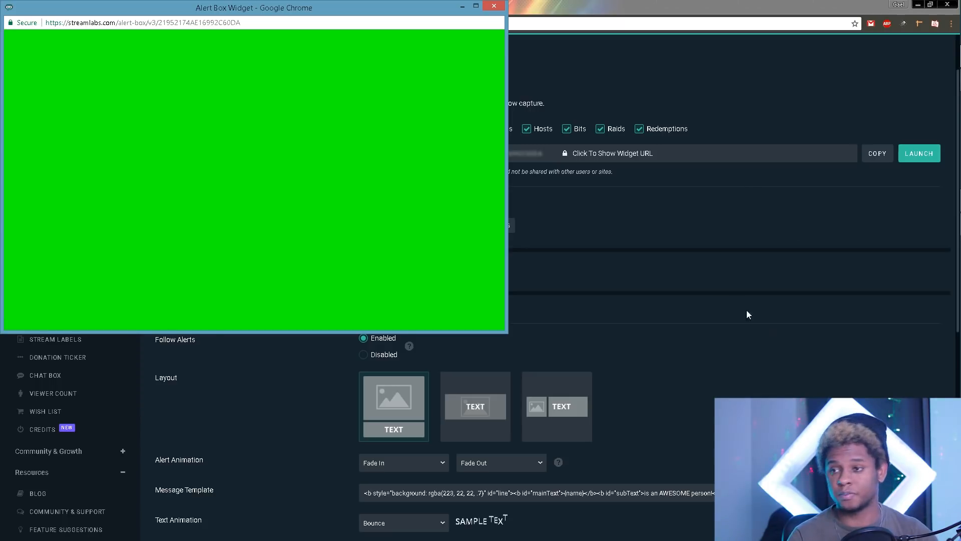
click(792, 358)
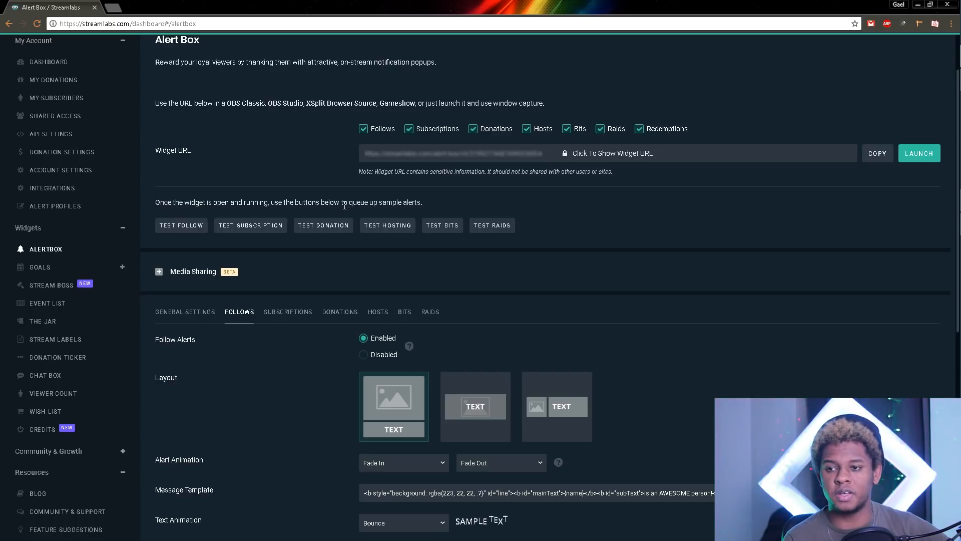
click(174, 226)
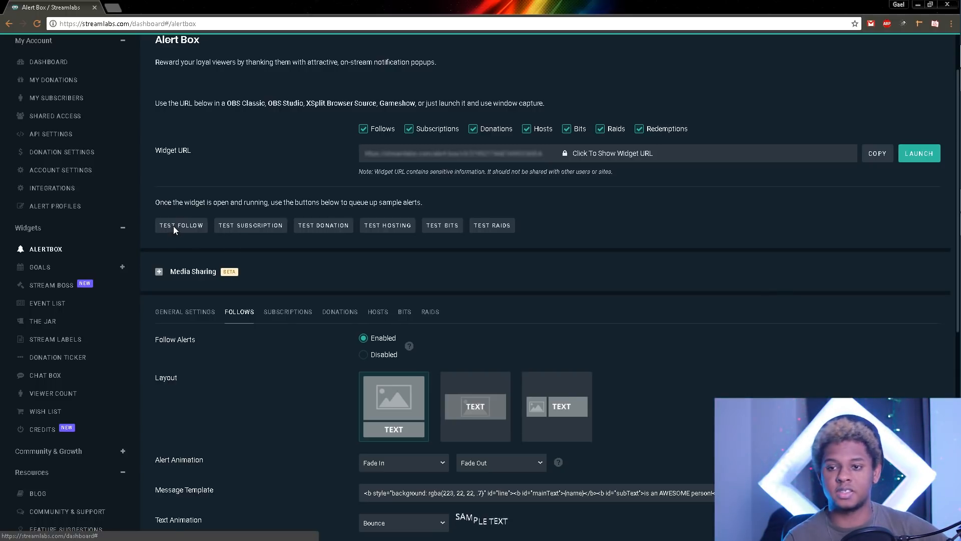
click(952, 80)
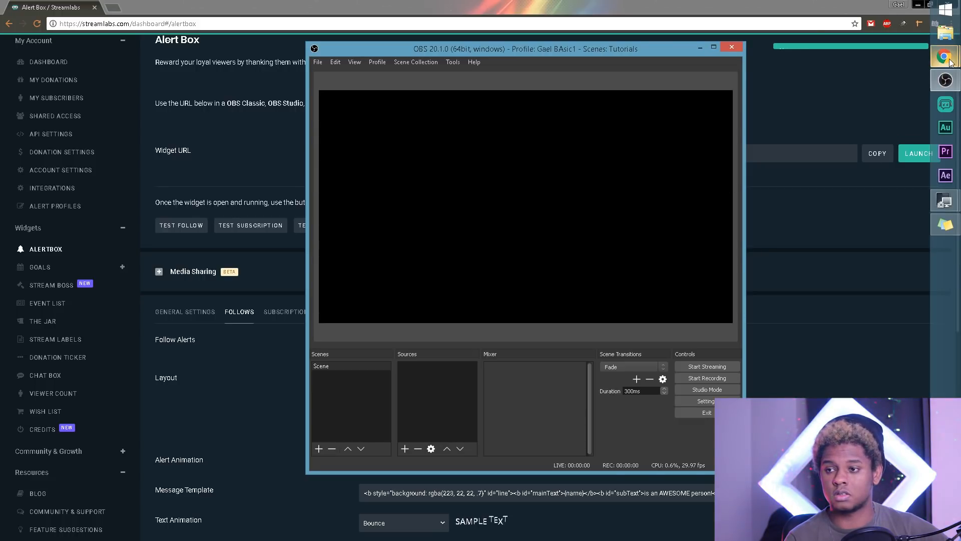
Step: Check the alert widget window, minimise OBS, and send another test follow alert
mouse_move(945, 56)
click(867, 122)
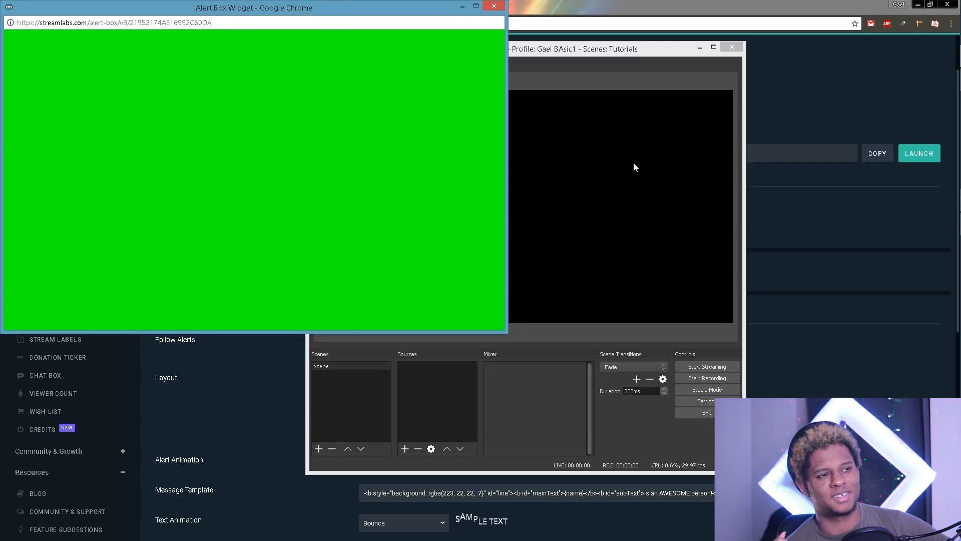
click(696, 50)
click(633, 218)
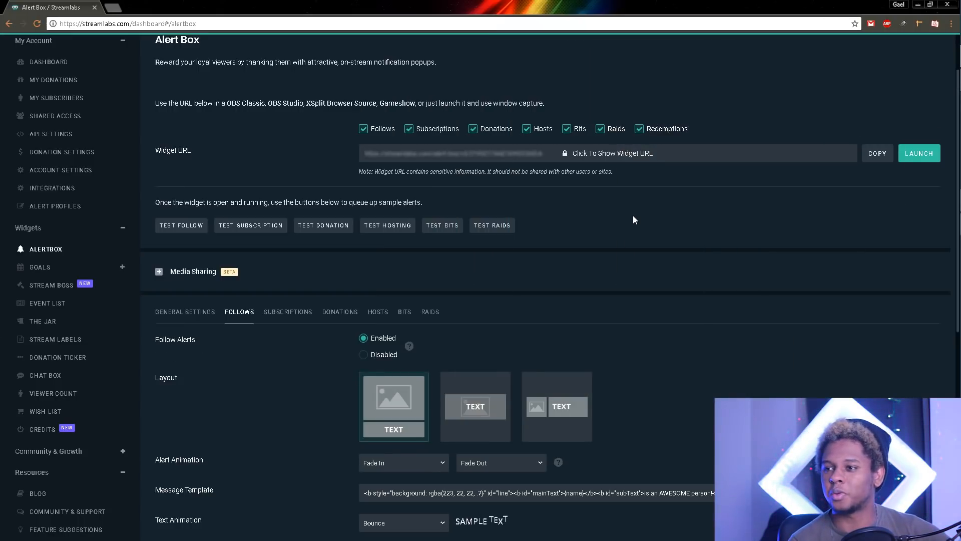
click(172, 226)
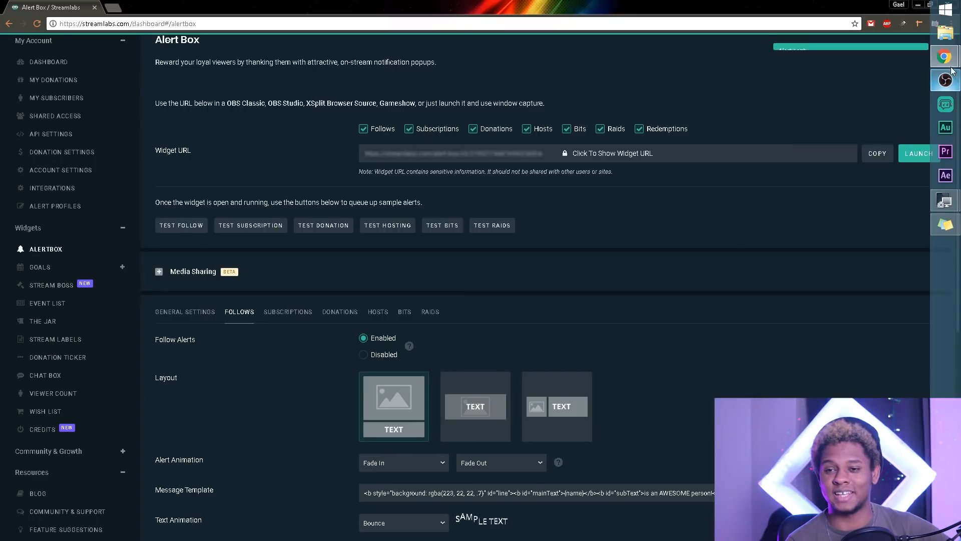
Step: Send another test follow alert and watch giphy.gif with 'is an AWESOME person!' in the widget window
mouse_move(951, 66)
click(869, 137)
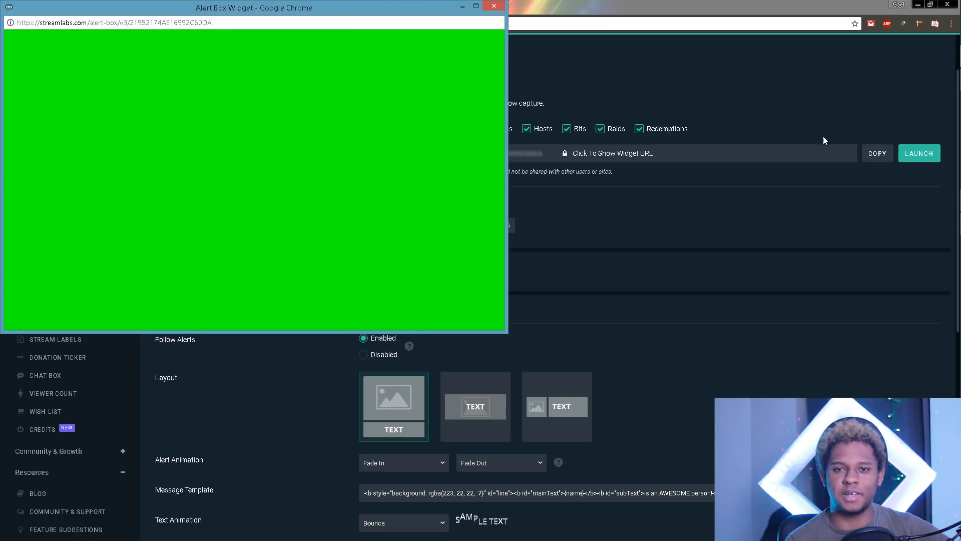
click(885, 112)
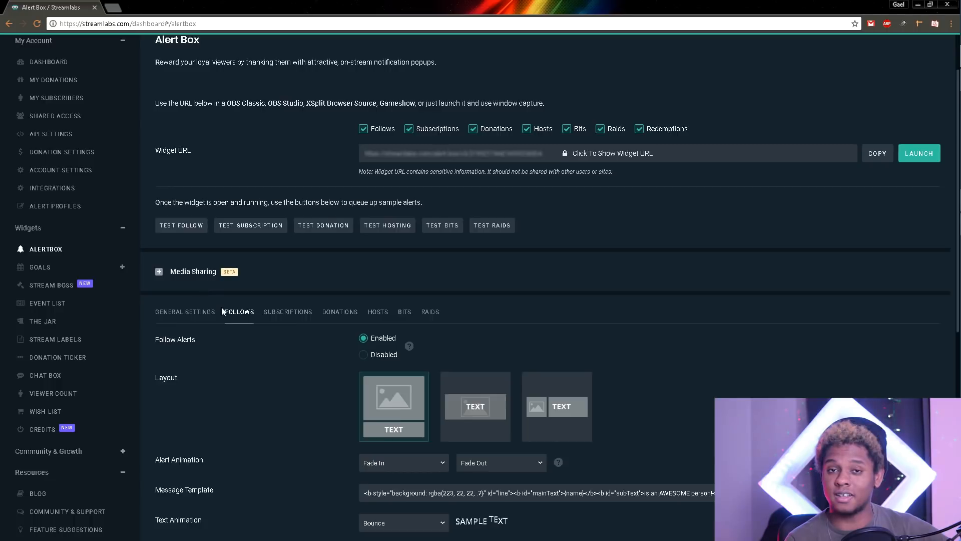
scroll(272, 317, down, 3)
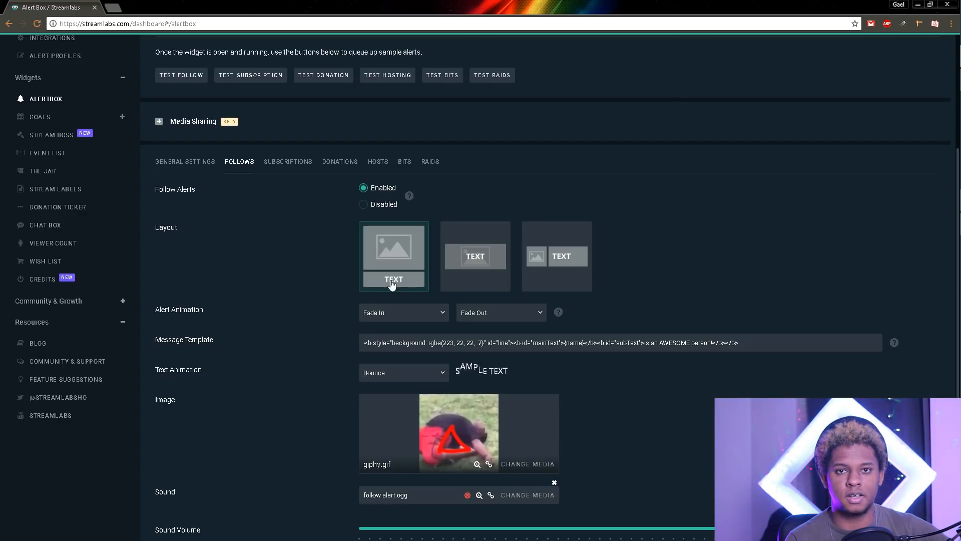
click(187, 78)
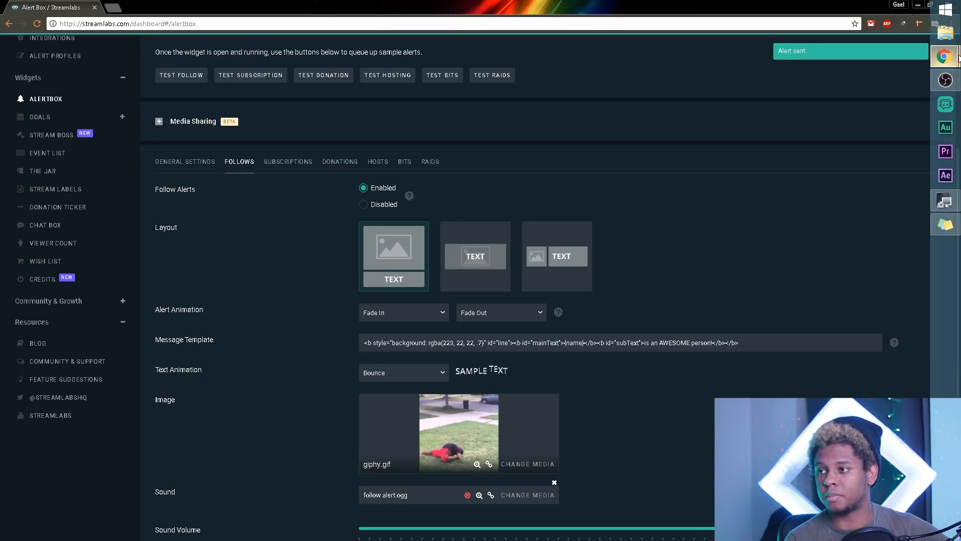
mouse_move(944, 56)
click(869, 119)
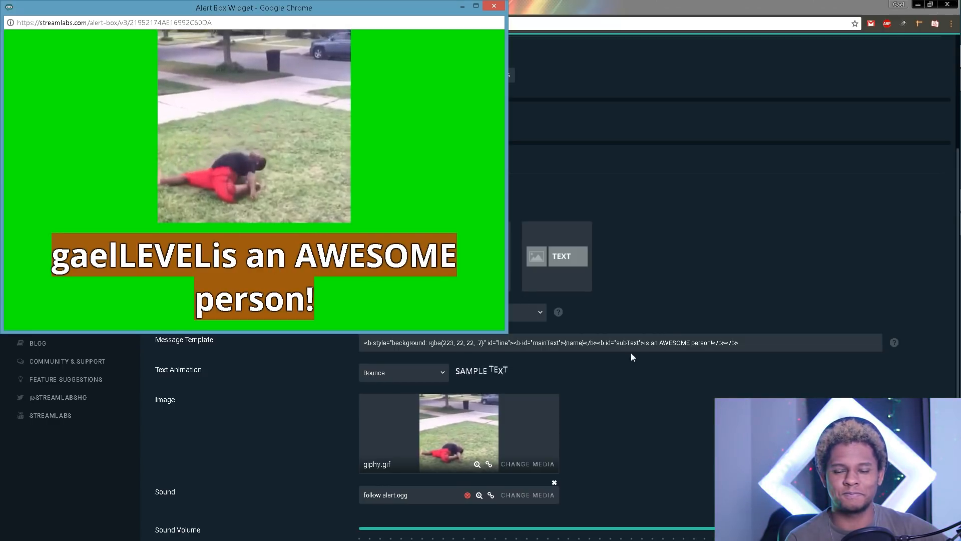
Step: Switch between the Alert Box dashboard and the separate green alert widget window
click(645, 344)
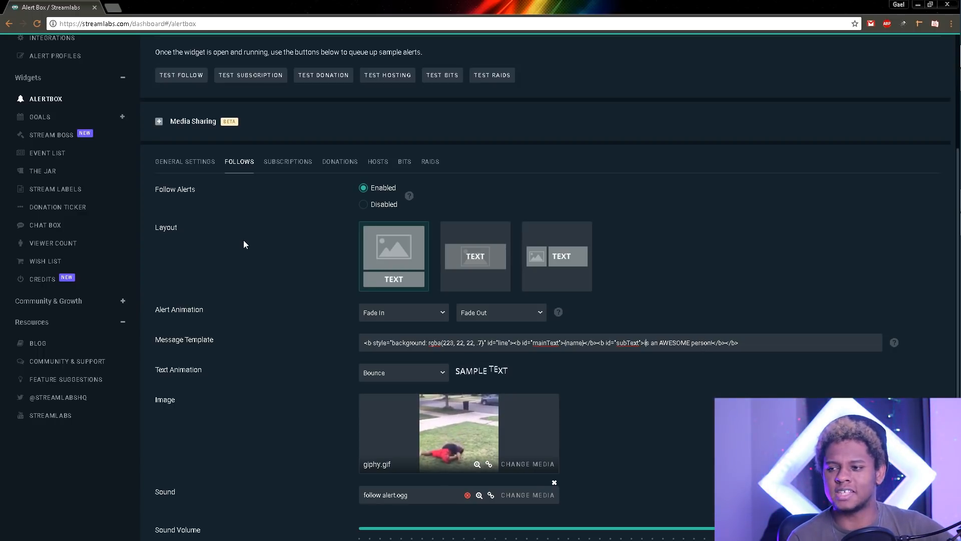
scroll(251, 254, down, 5)
scroll(250, 256, up, 3)
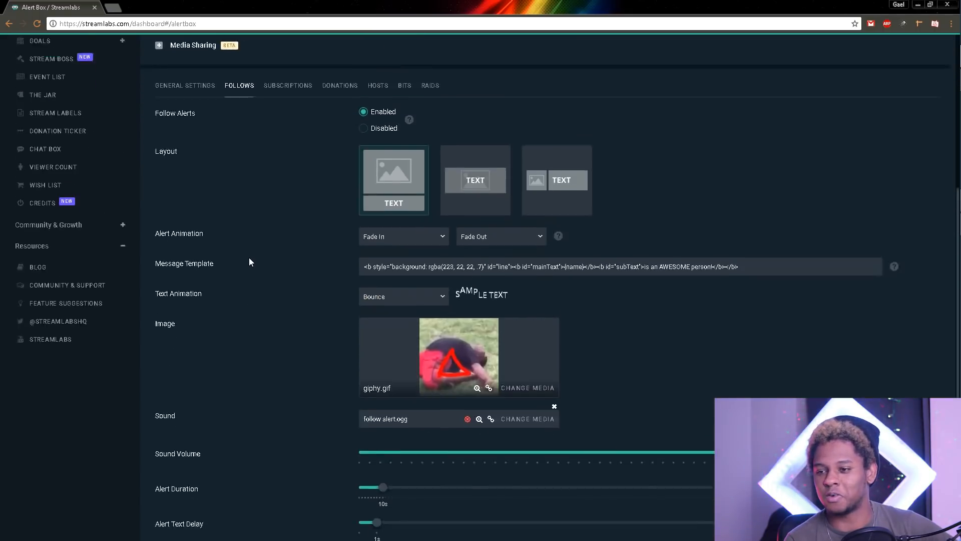
scroll(249, 260, up, 6)
mouse_move(954, 83)
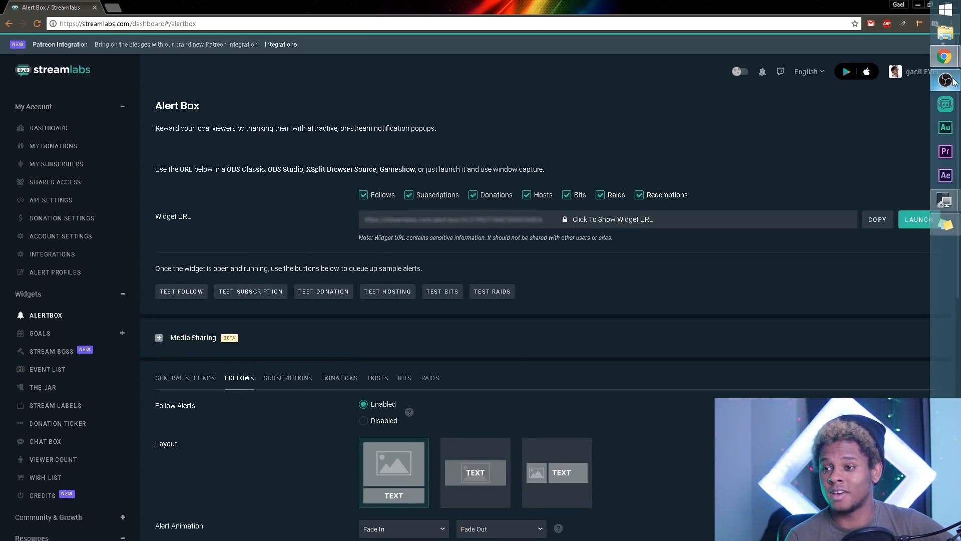
mouse_move(948, 60)
click(867, 128)
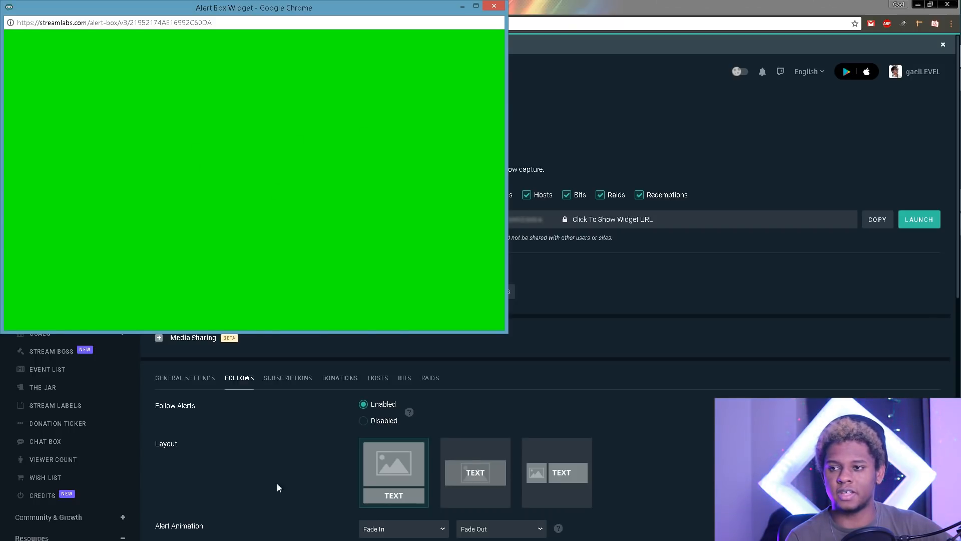
click(269, 446)
scroll(268, 443, down, 5)
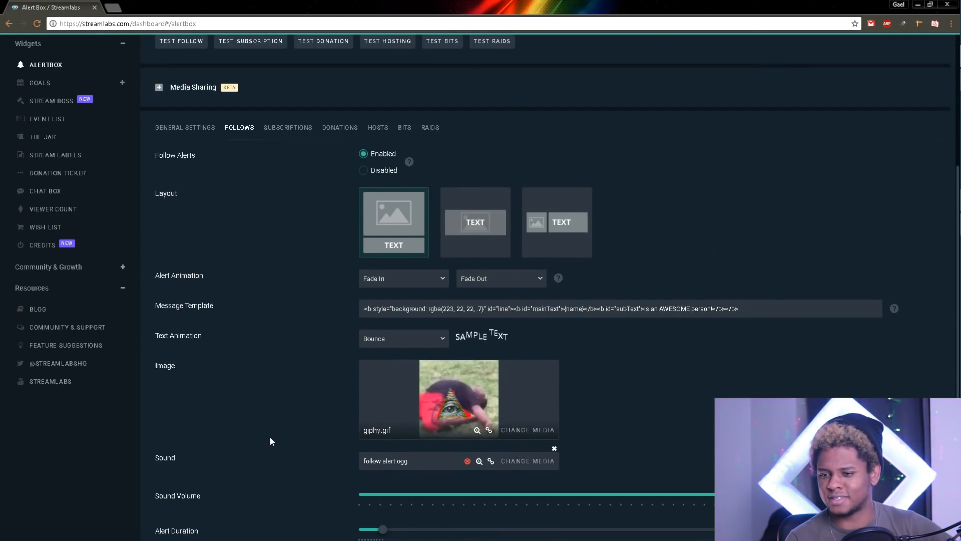
scroll(268, 443, up, 4)
mouse_move(957, 54)
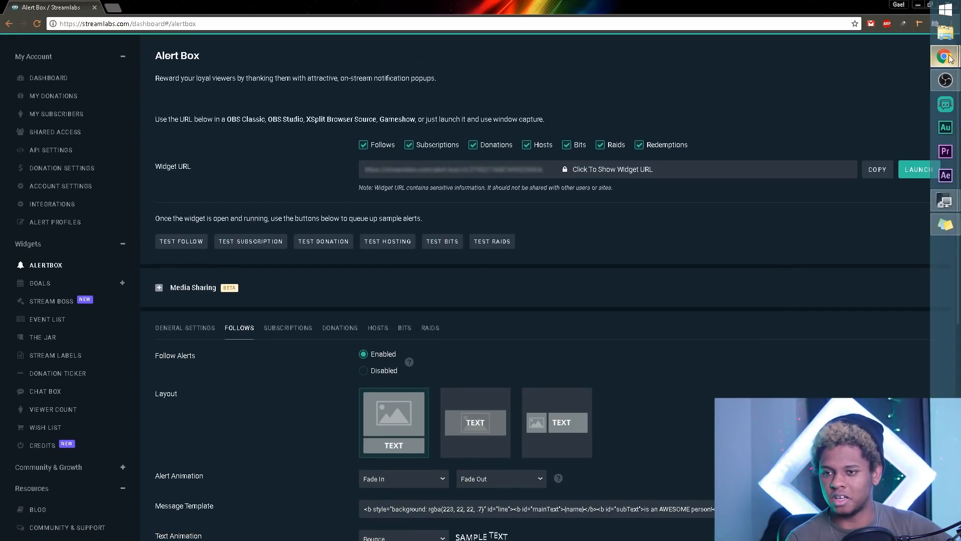
click(861, 127)
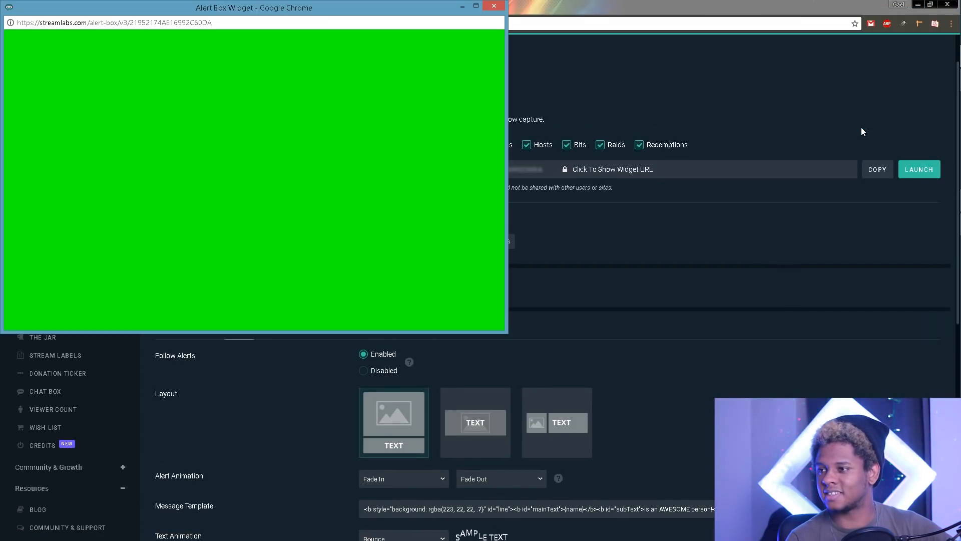
click(861, 127)
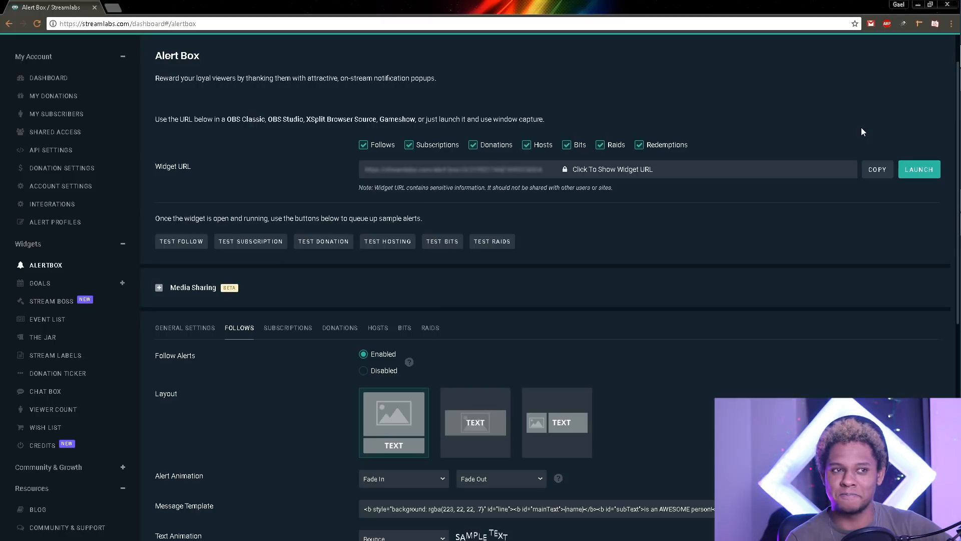
Step: Send a test follow alert and watch it in the green widget window
click(182, 241)
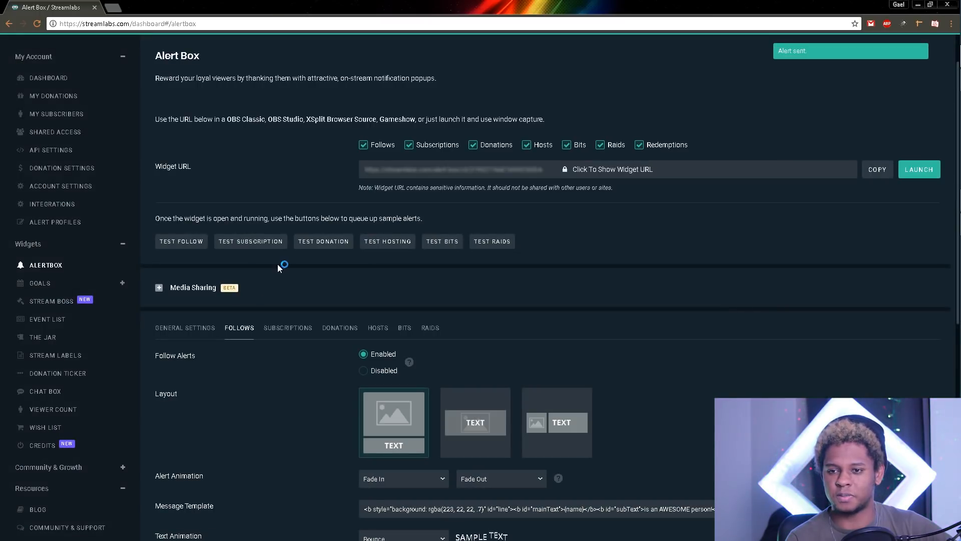
mouse_move(956, 45)
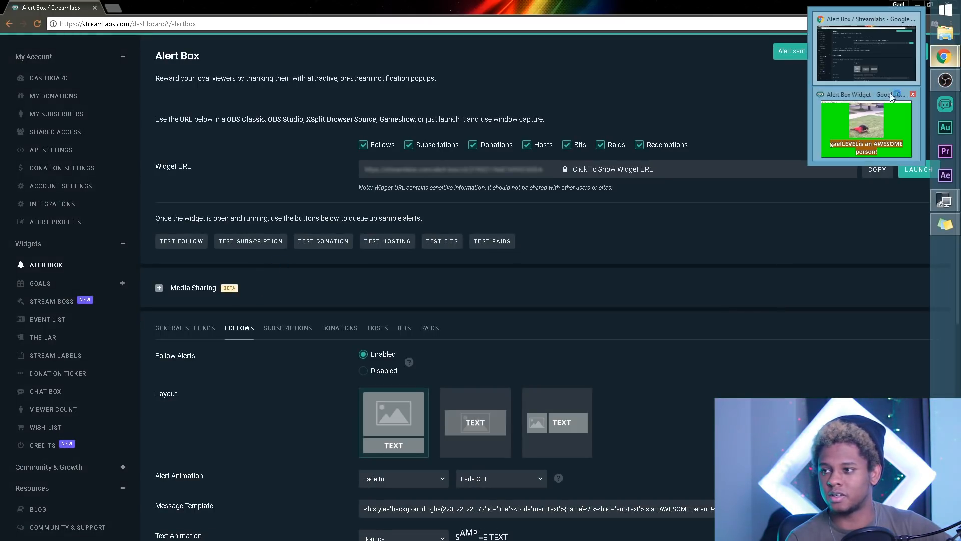
click(879, 109)
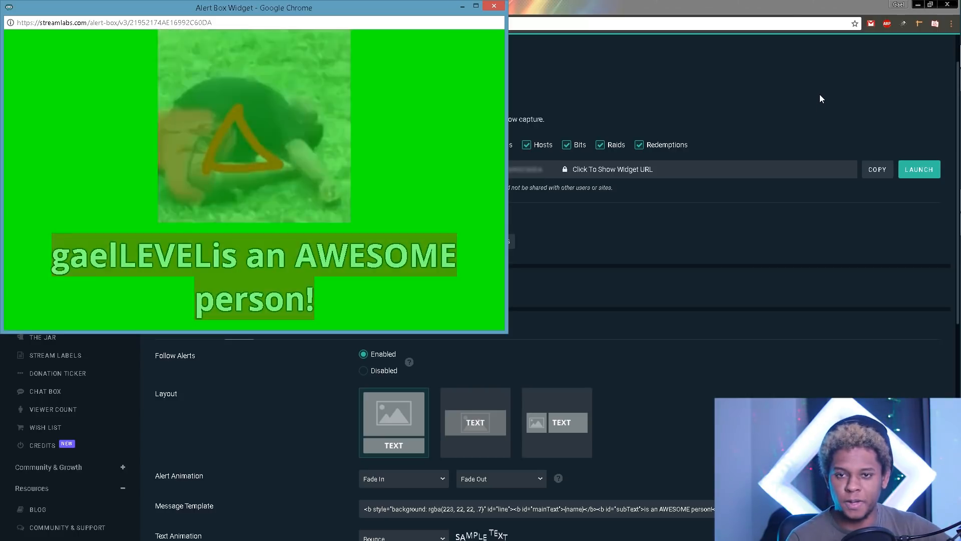
click(724, 78)
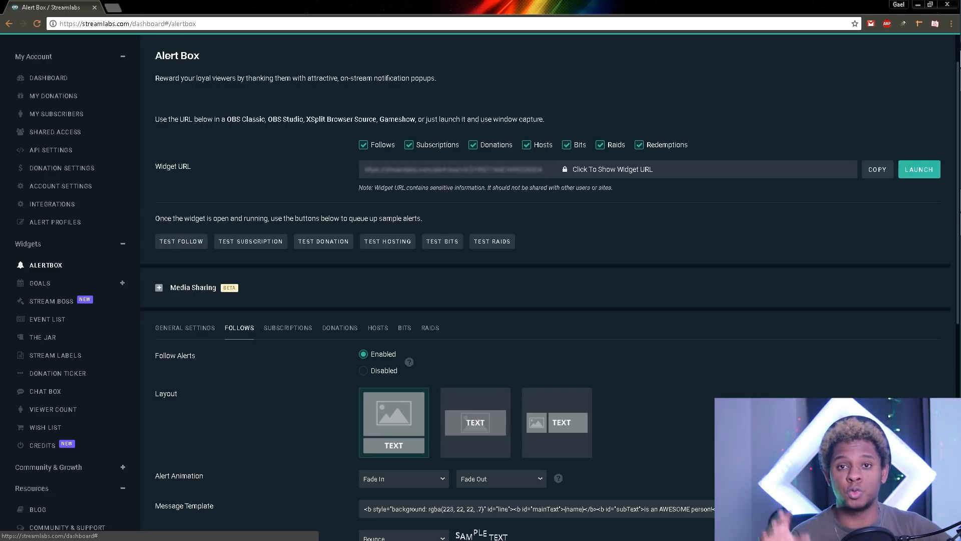
mouse_move(952, 56)
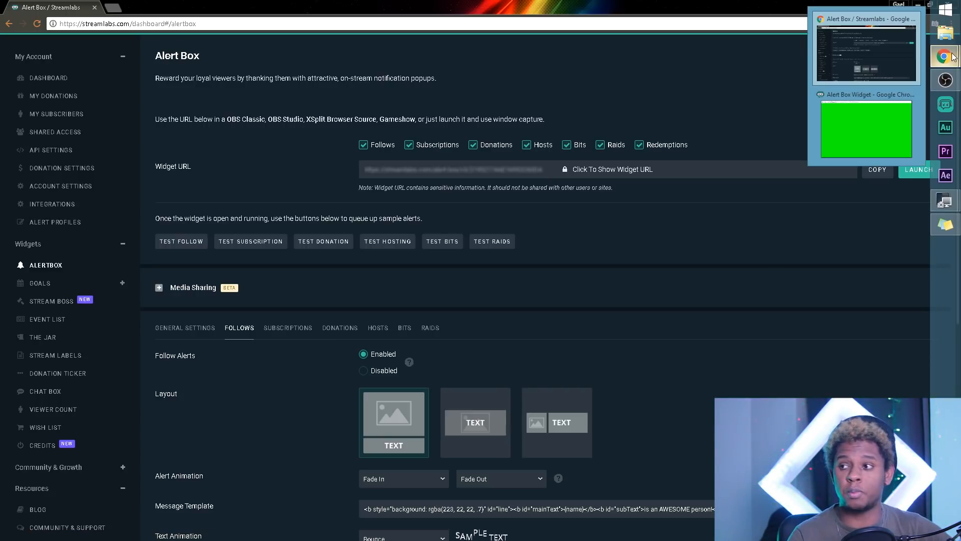
click(867, 133)
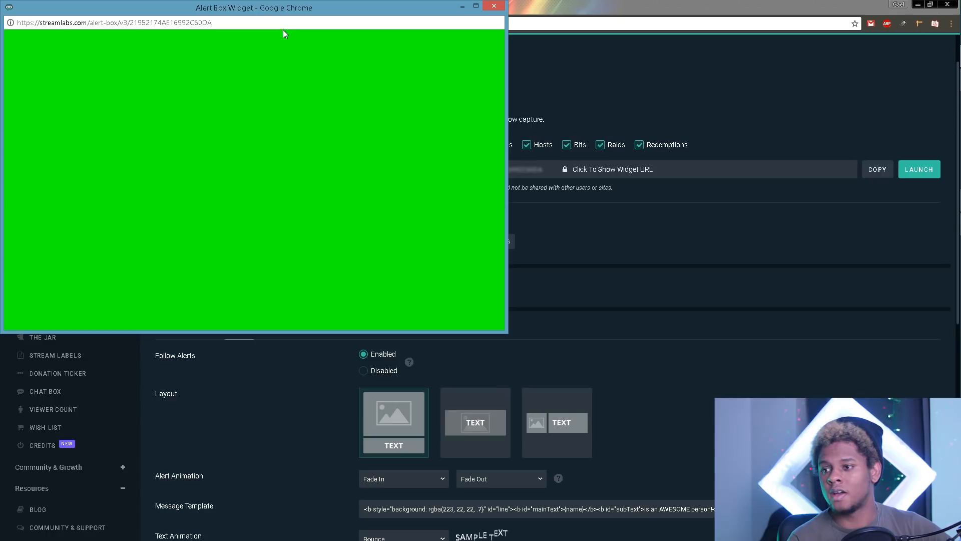
Step: Nudge the green widget window down-right and enlarge it from the corner, then refocus the dashboard
drag(265, 12, 273, 38)
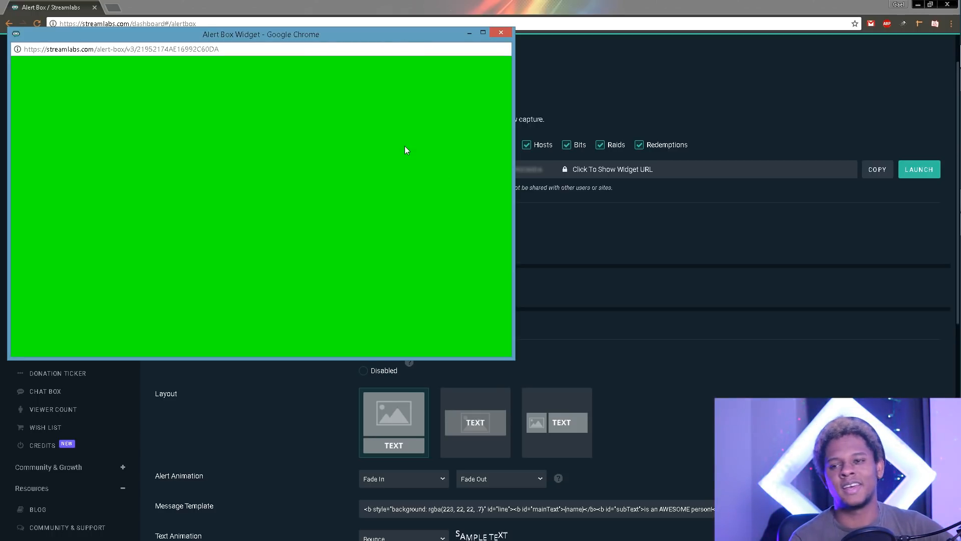
drag(512, 362, 375, 252)
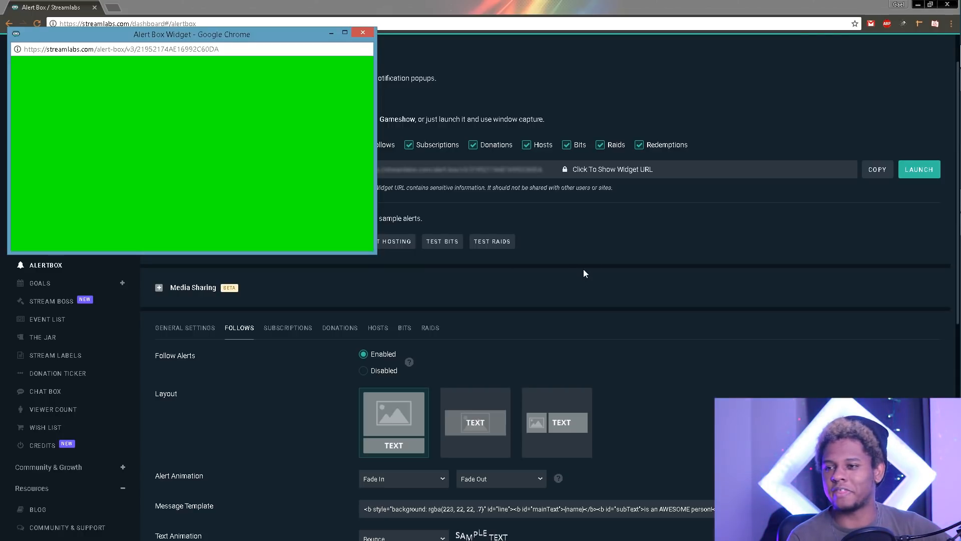
click(731, 214)
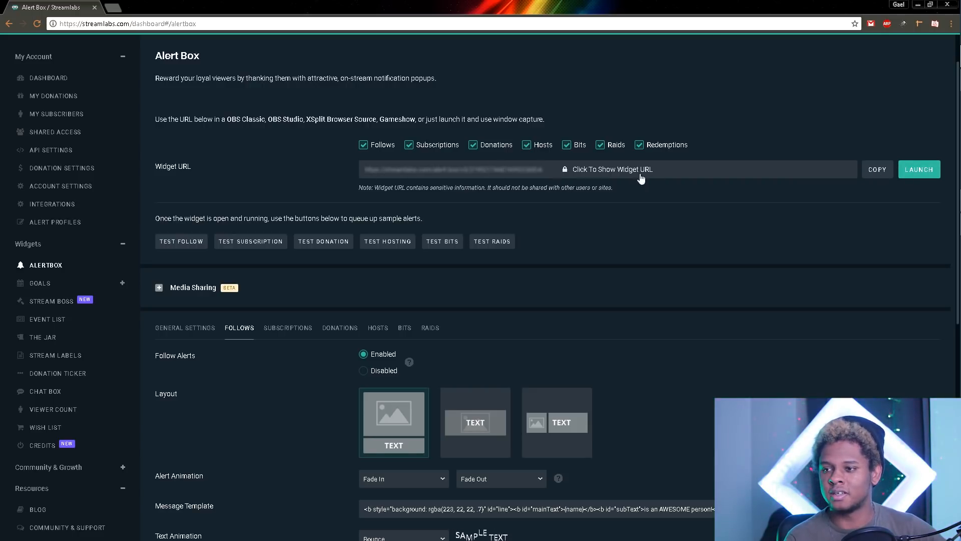
Step: Copy the alert box widget URL and bring up OBS Studio maximized
click(875, 175)
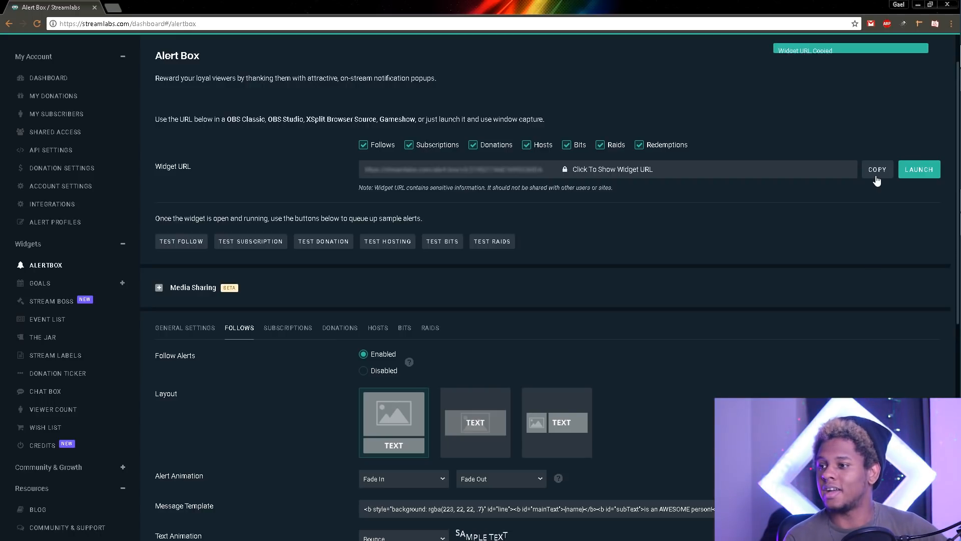
click(950, 87)
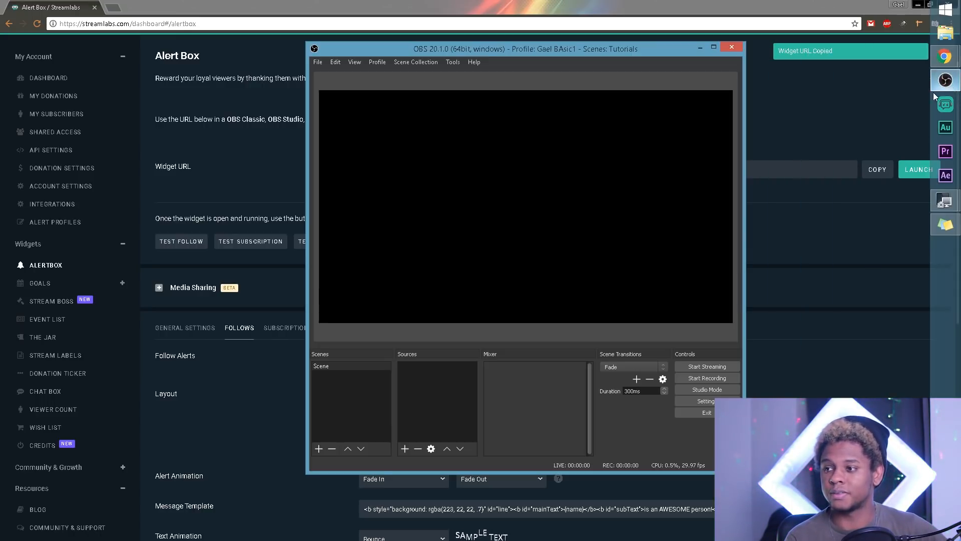
click(713, 47)
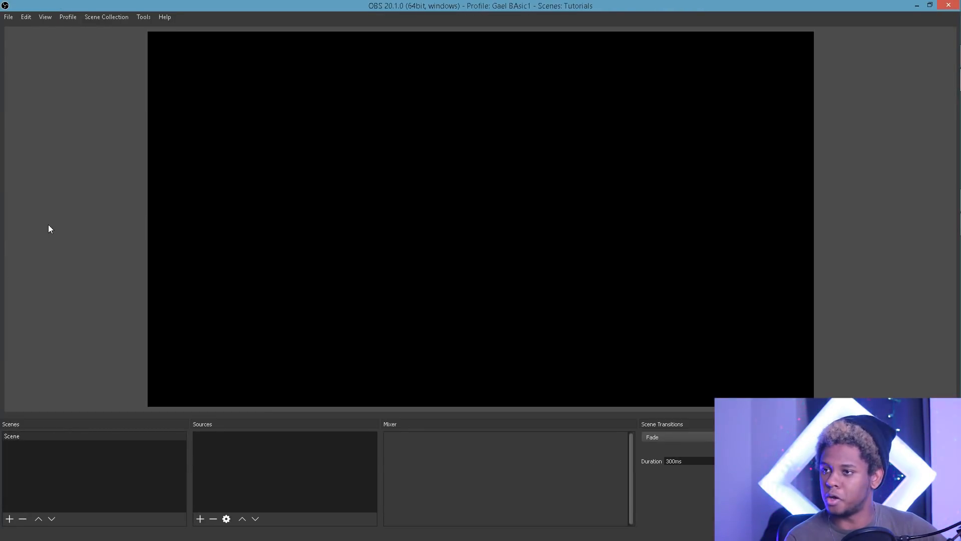
Step: Add a browser source named 'Alerts' to the OBS scene
right_click(286, 458)
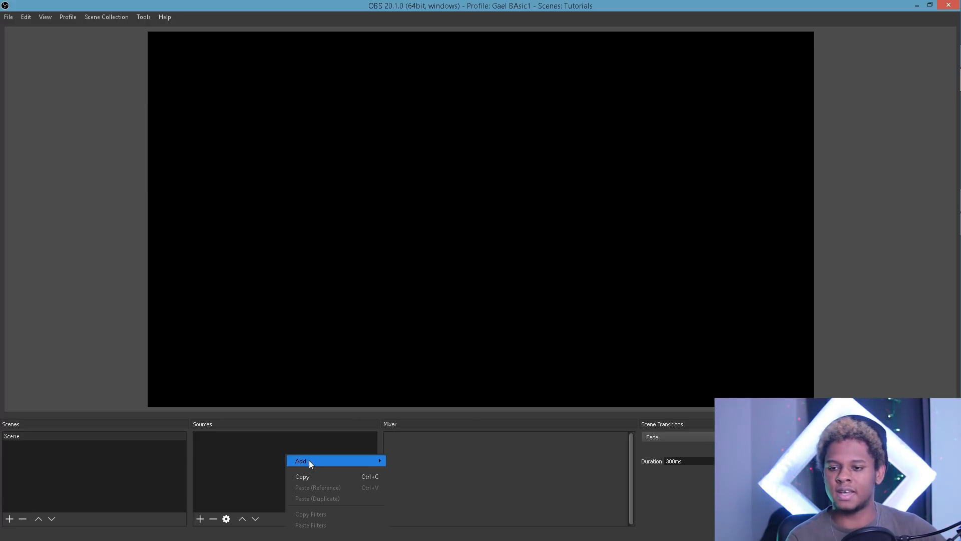
mouse_move(309, 461)
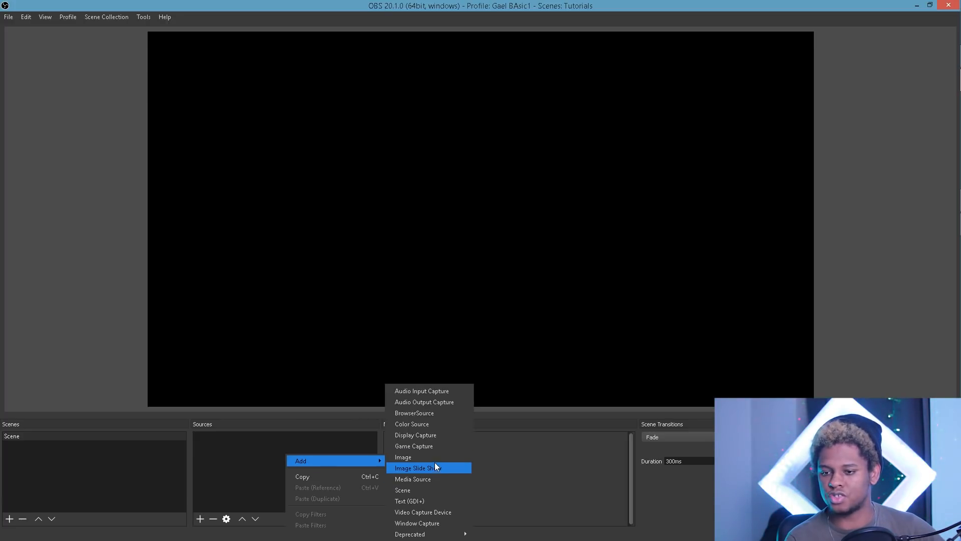
click(435, 414)
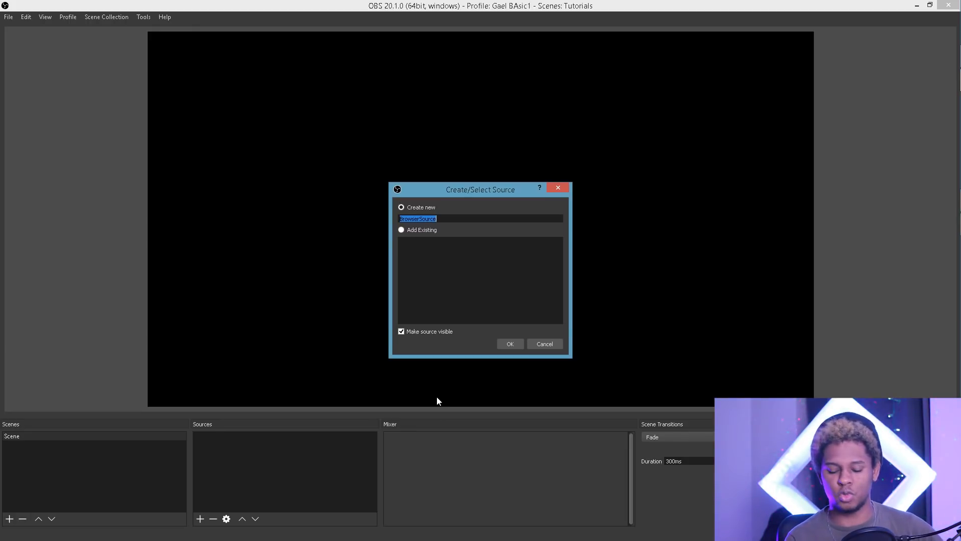
text(Alert)
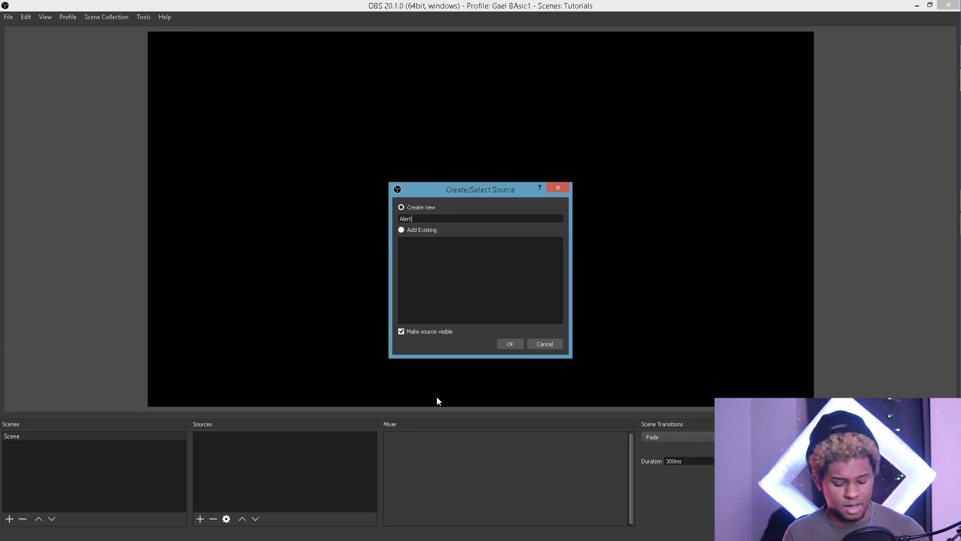
text(sd)
key(BackSpace)
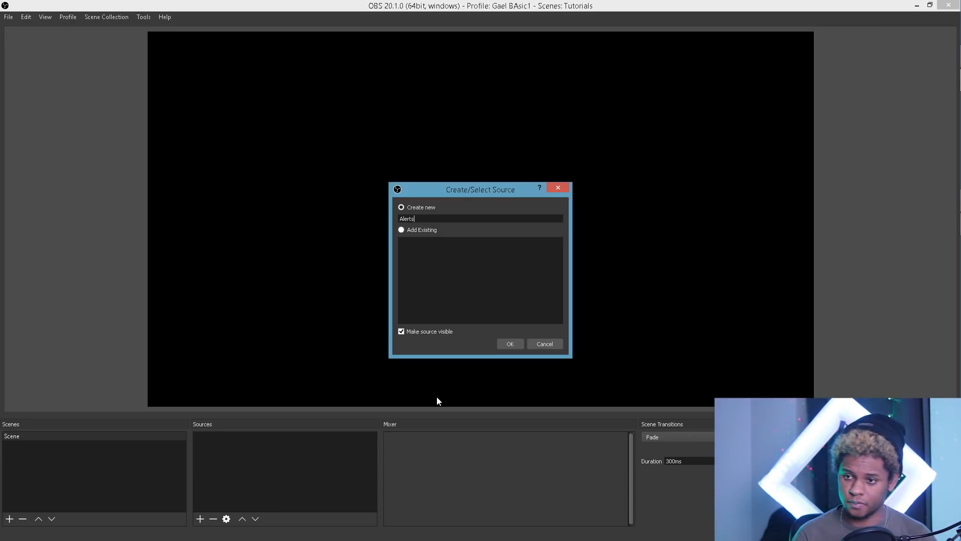
click(508, 343)
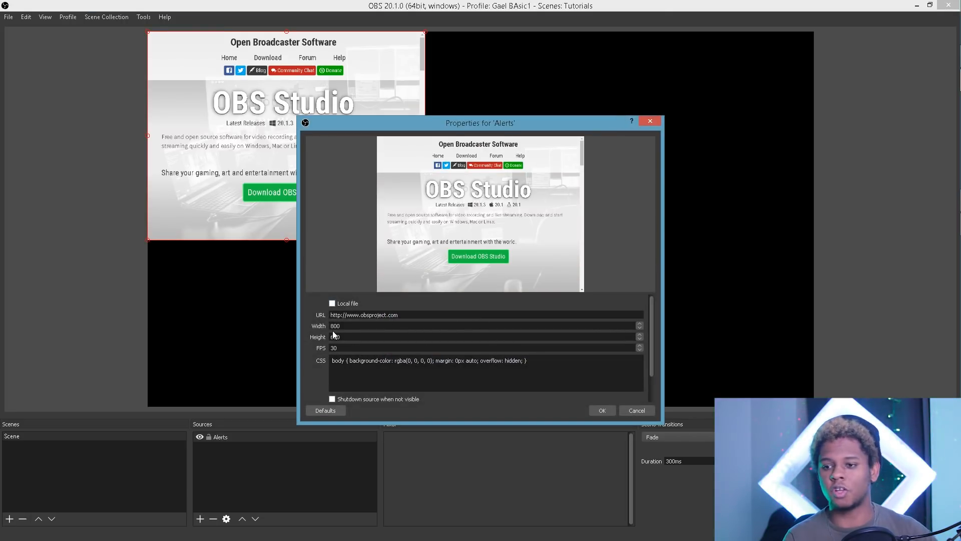
Step: Set the Alerts browser source size to 1920 × 1080
drag(345, 326, 327, 326)
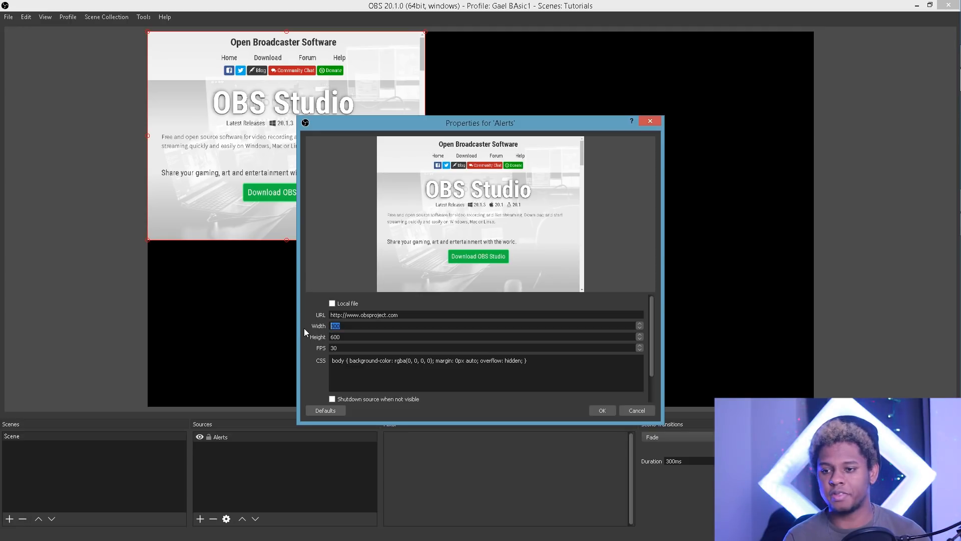
text(1920)
drag(340, 336, 306, 339)
text(1080)
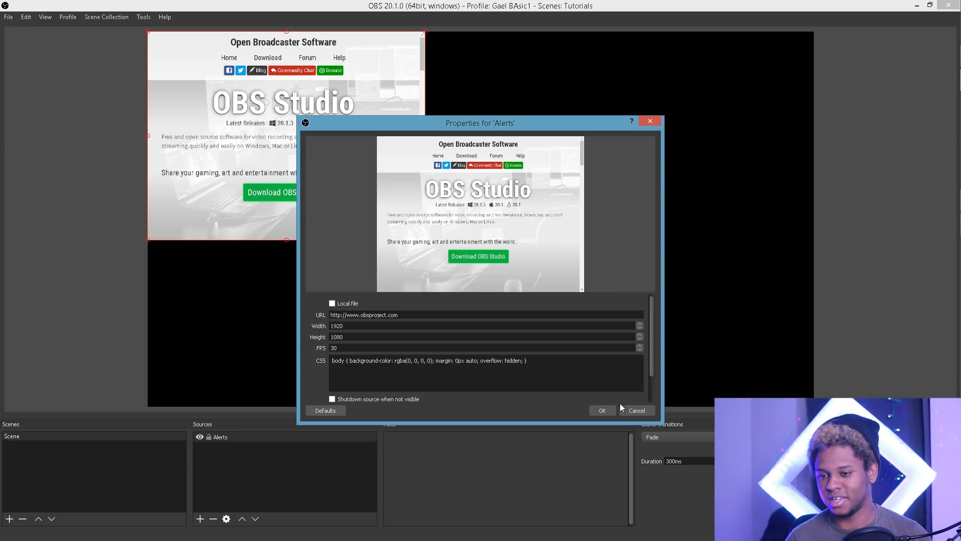
click(601, 410)
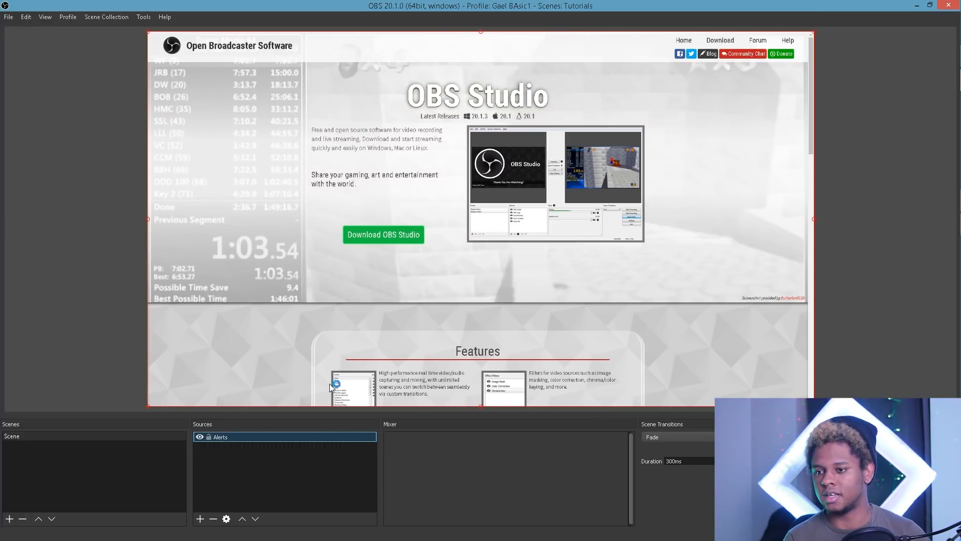
Step: Replace the Alerts source's obsproject.com URL with the pasted Streamlabs widget URL
double_click(224, 437)
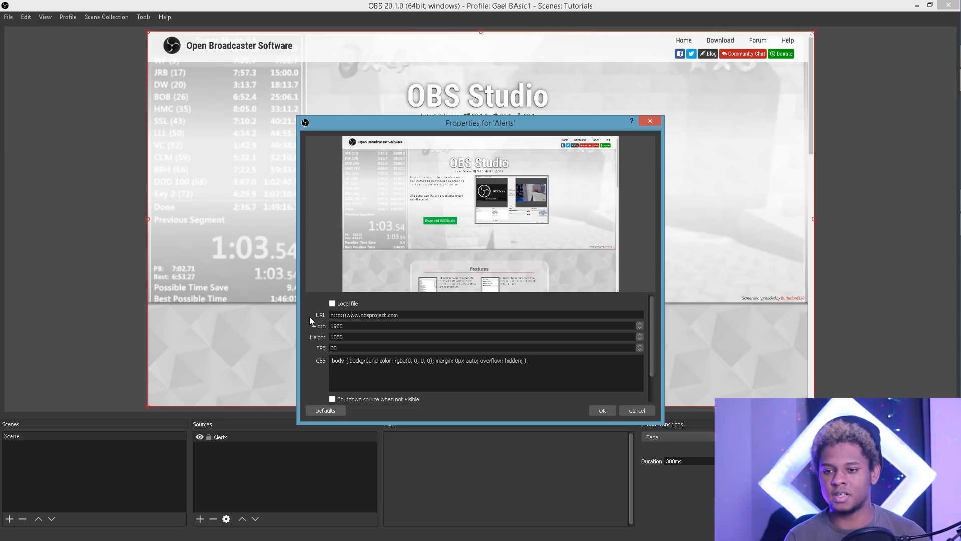
drag(417, 319, 231, 329)
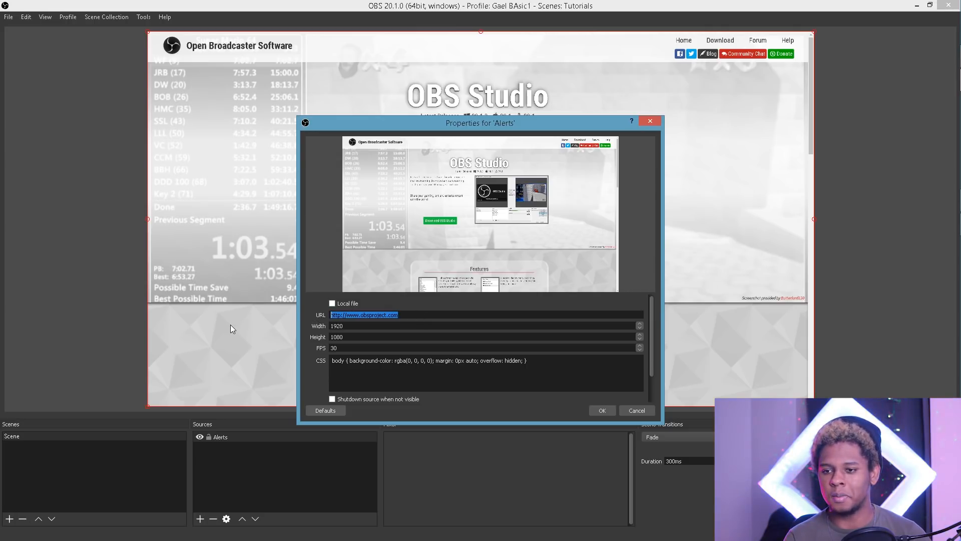
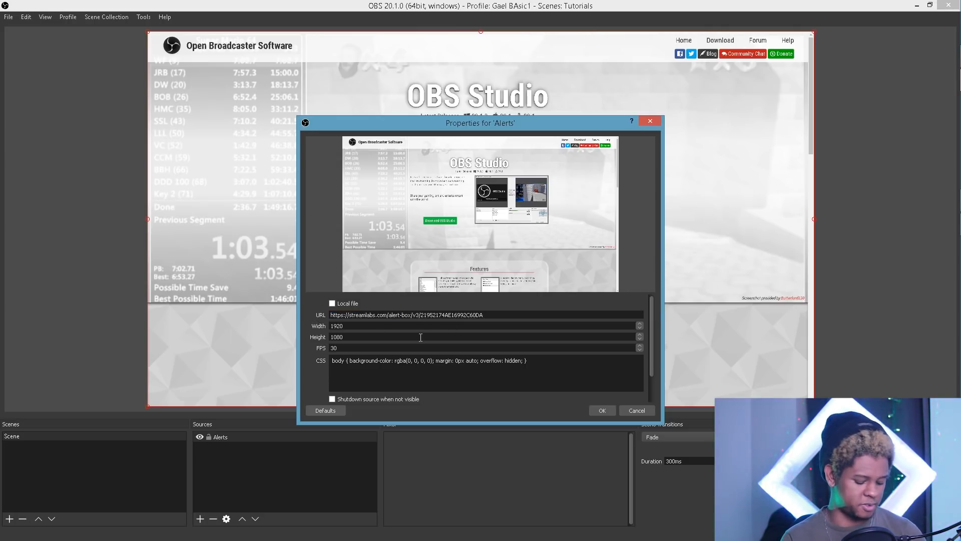
click(602, 410)
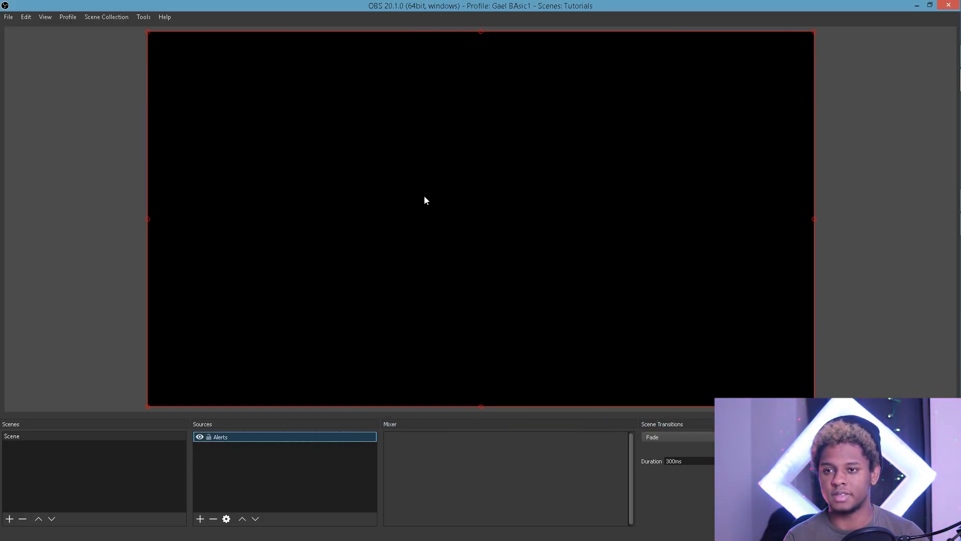
mouse_move(944, 56)
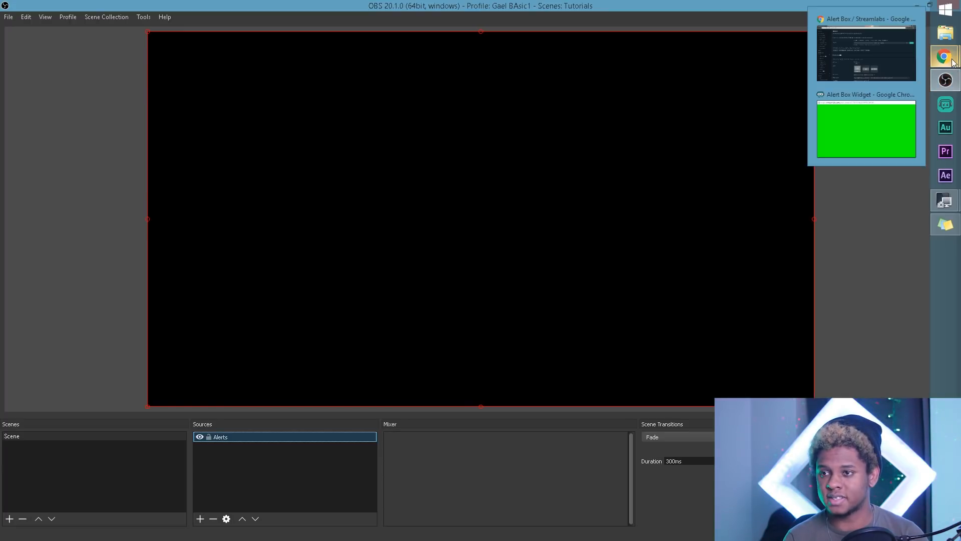
Step: Close the green widget window, send a test follow alert, and view it in OBS
click(882, 123)
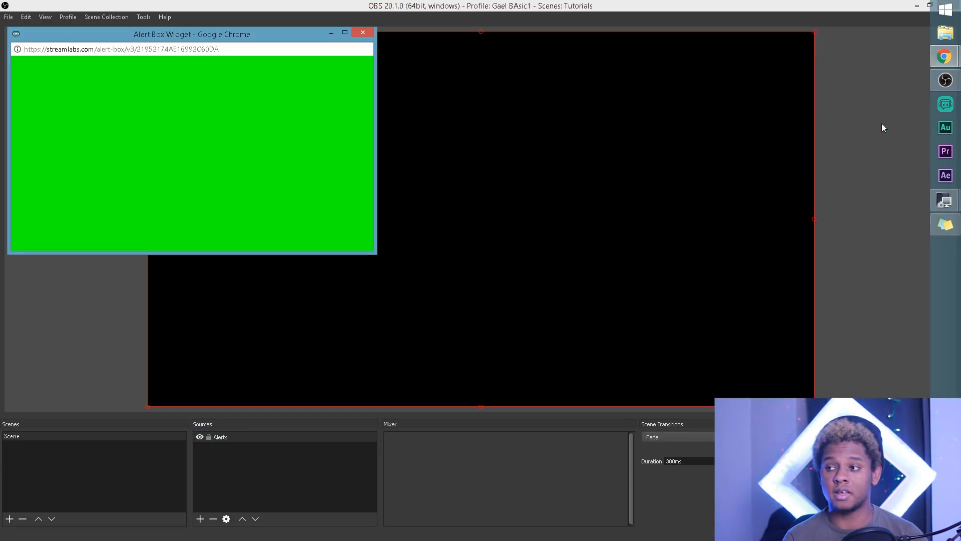
click(362, 33)
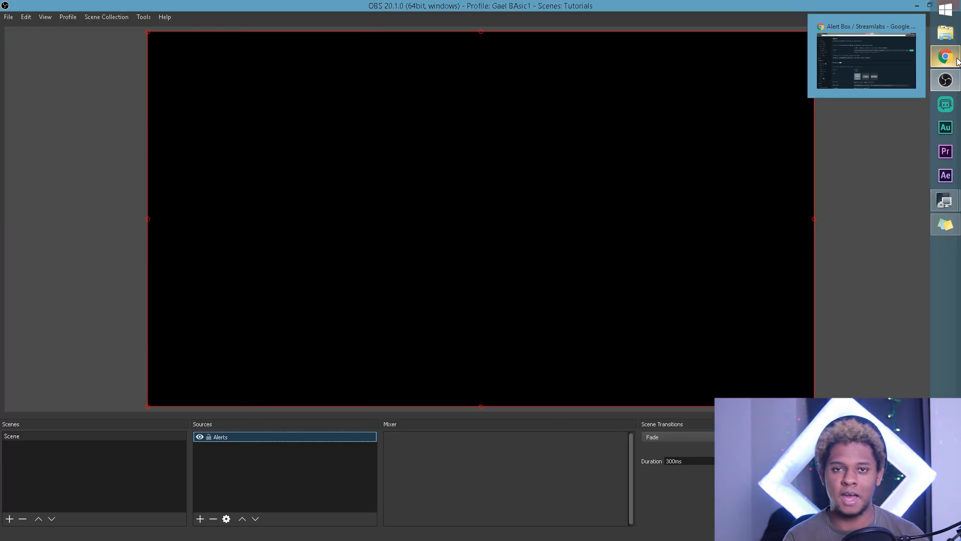
click(957, 60)
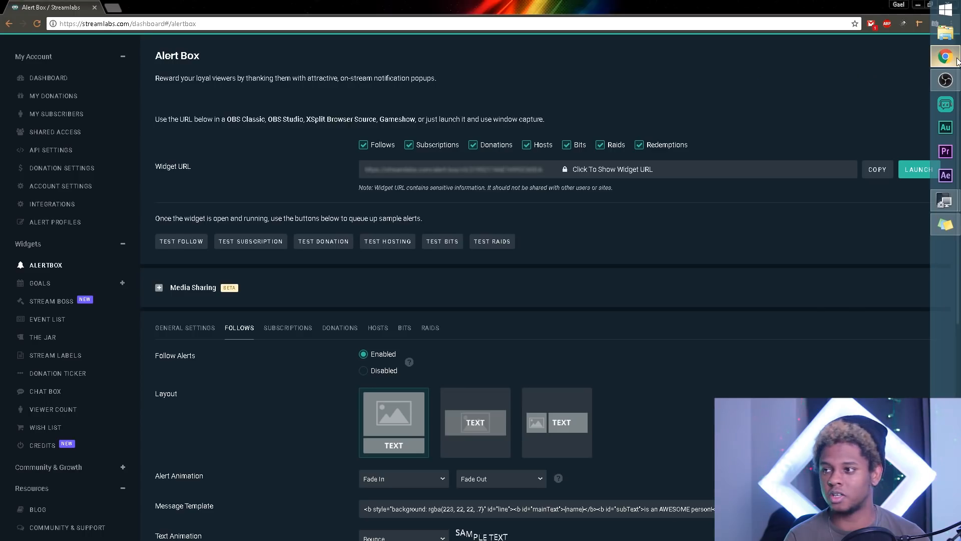
click(188, 242)
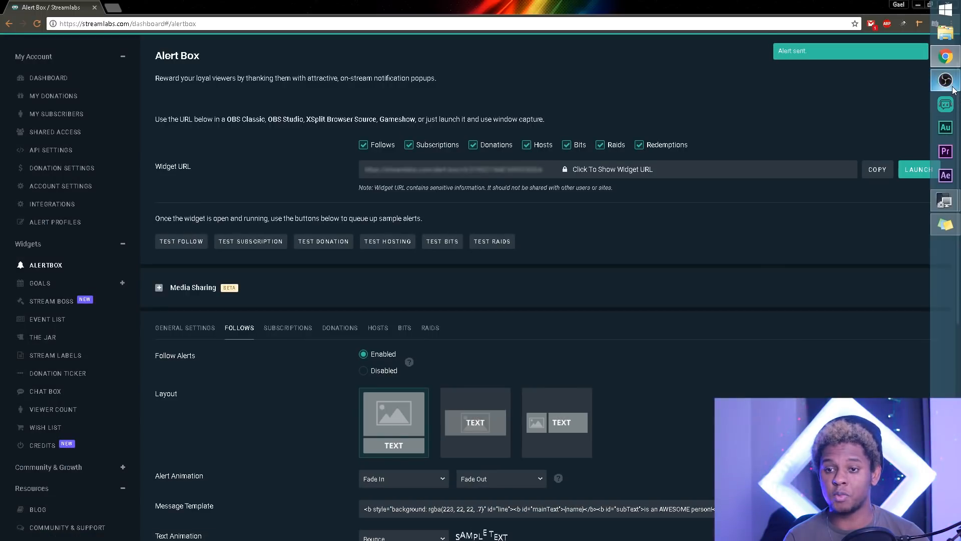
click(951, 86)
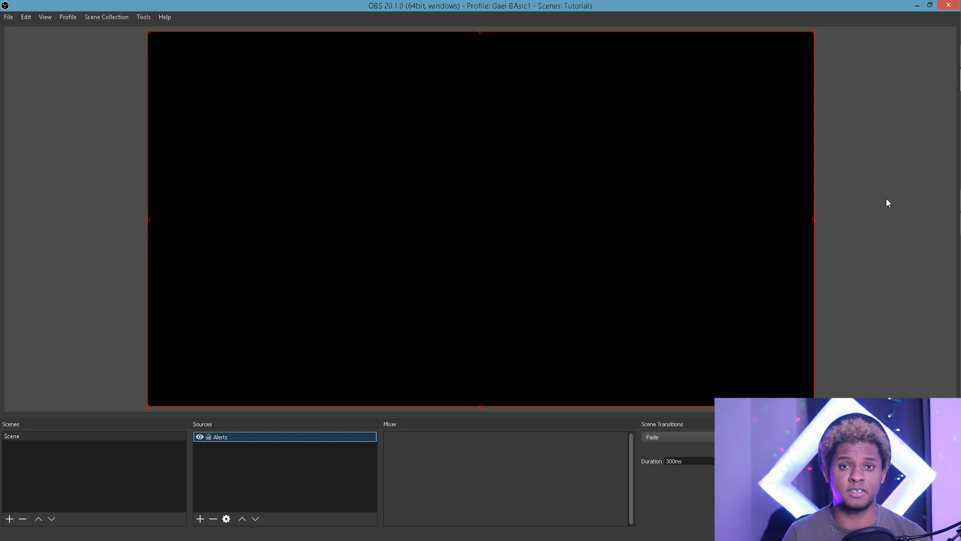
Step: Browse the Subscriptions, Donations, Hosts, Bits and Raids alert settings on the Alert Box page
mouse_move(953, 60)
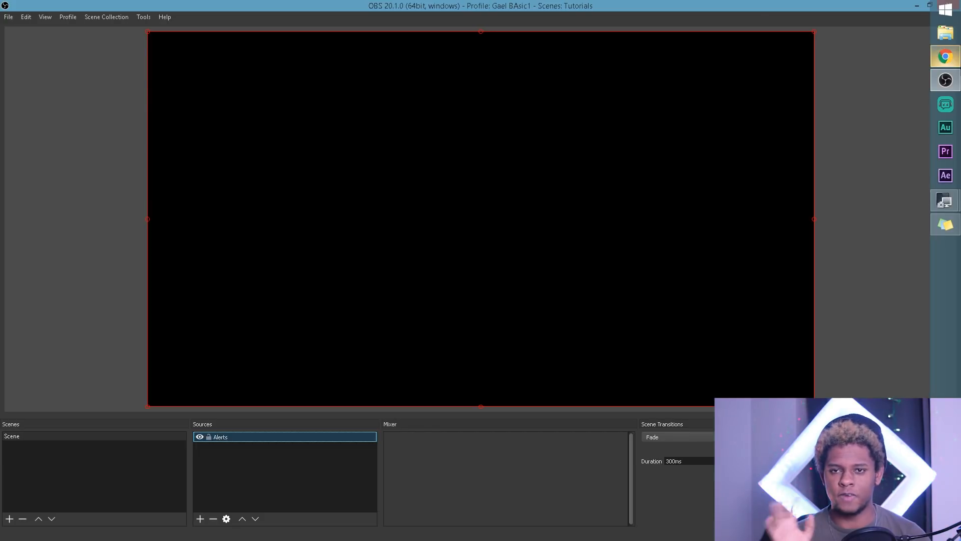
click(871, 55)
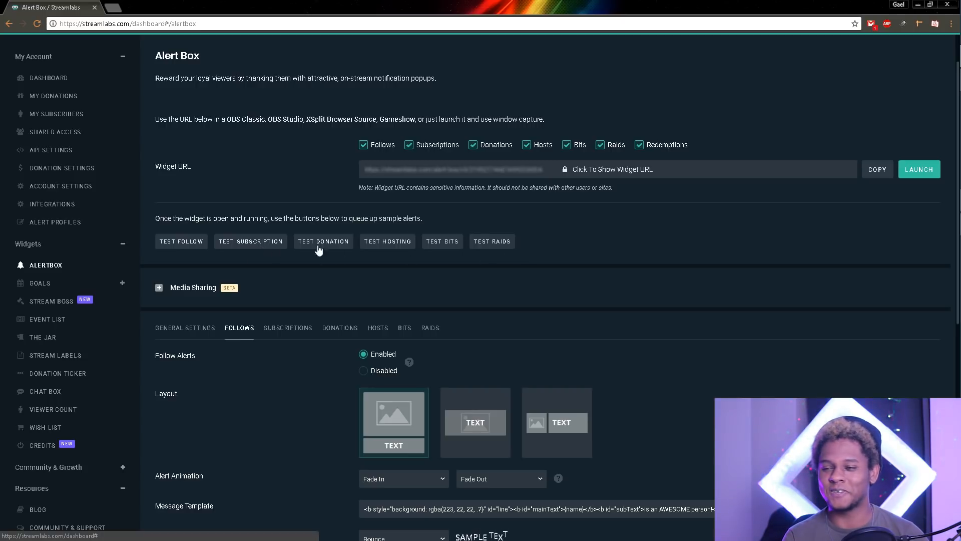
click(290, 332)
click(339, 328)
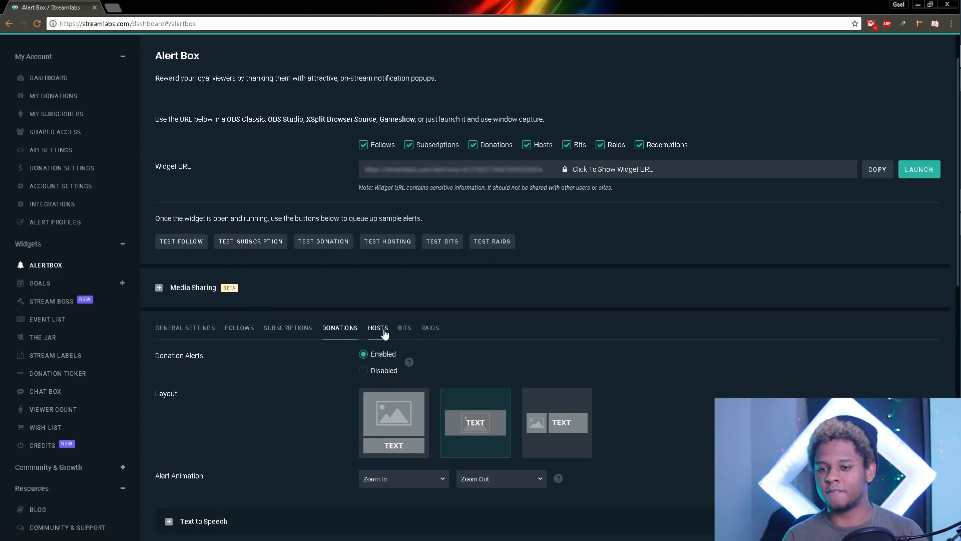
click(377, 329)
click(409, 333)
click(430, 331)
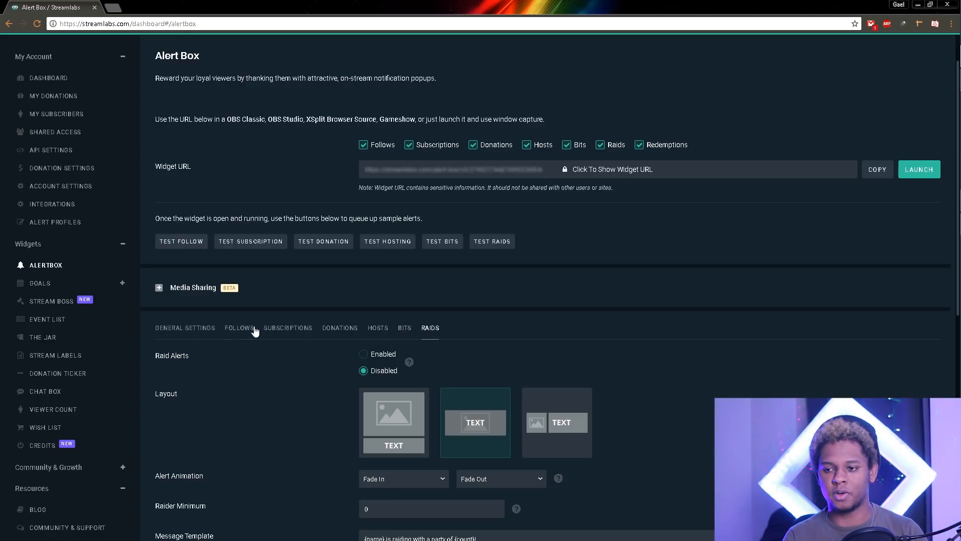
click(277, 331)
Step: Send a test bits alert from the Bits settings and watch for it in OBS
mouse_move(944, 199)
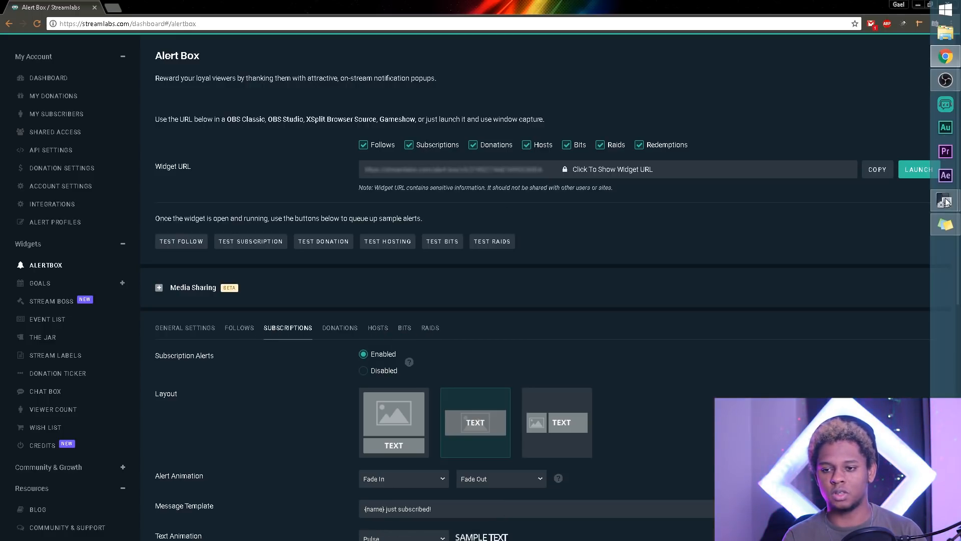
click(945, 80)
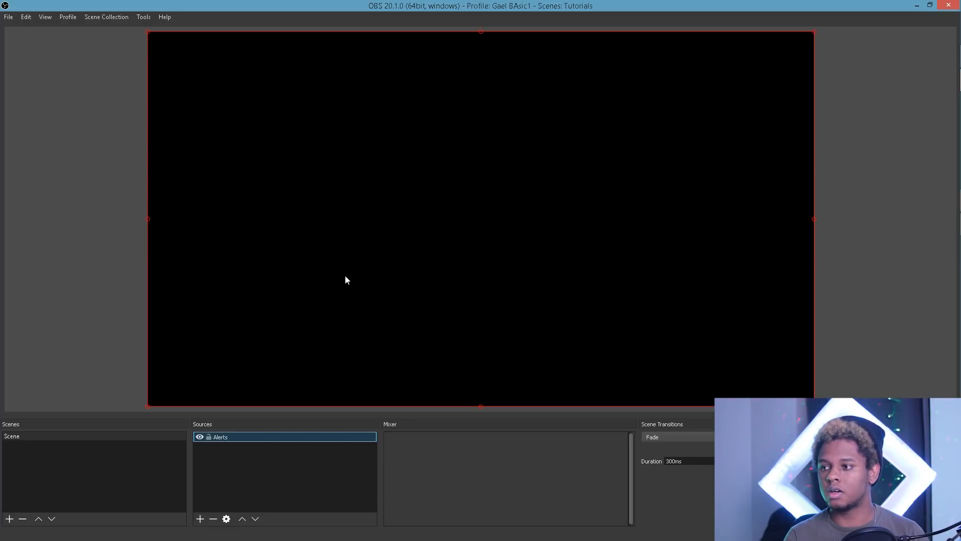
click(946, 55)
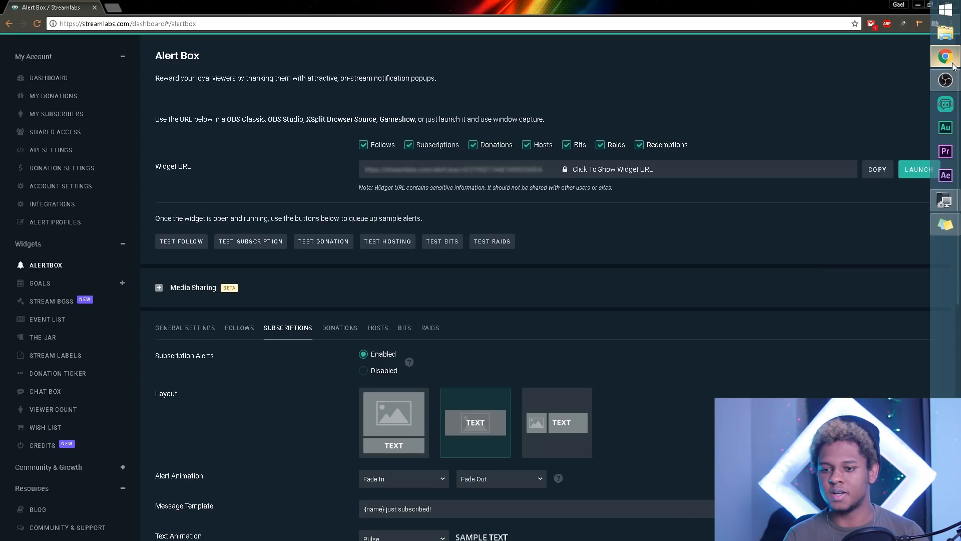
click(405, 330)
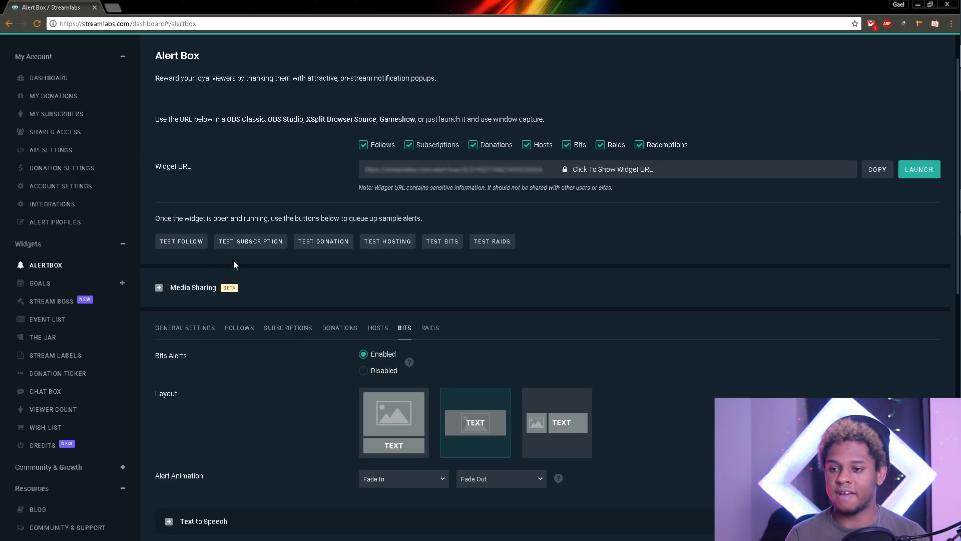
click(442, 242)
click(945, 80)
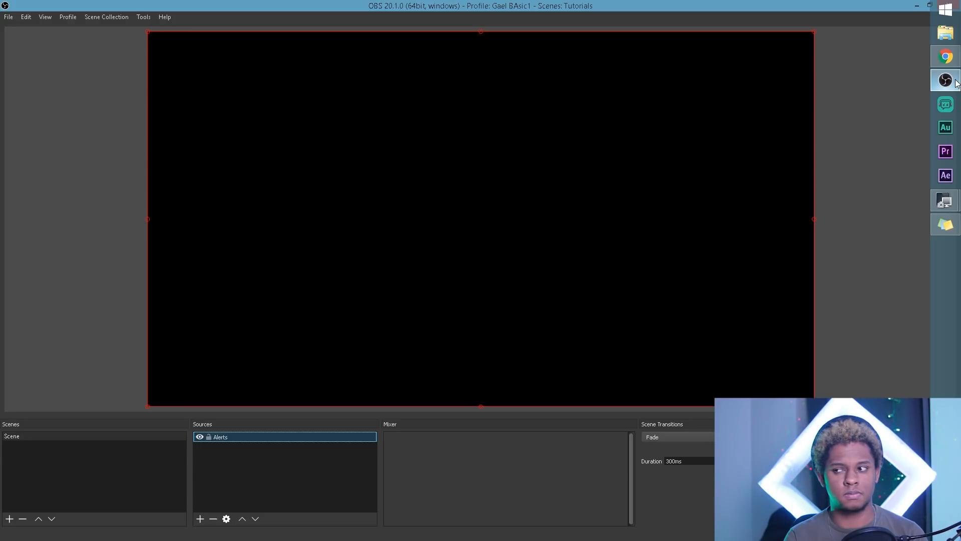
Step: View the Alerts source's properties in OBS and cancel without changes
double_click(236, 438)
mouse_move(957, 66)
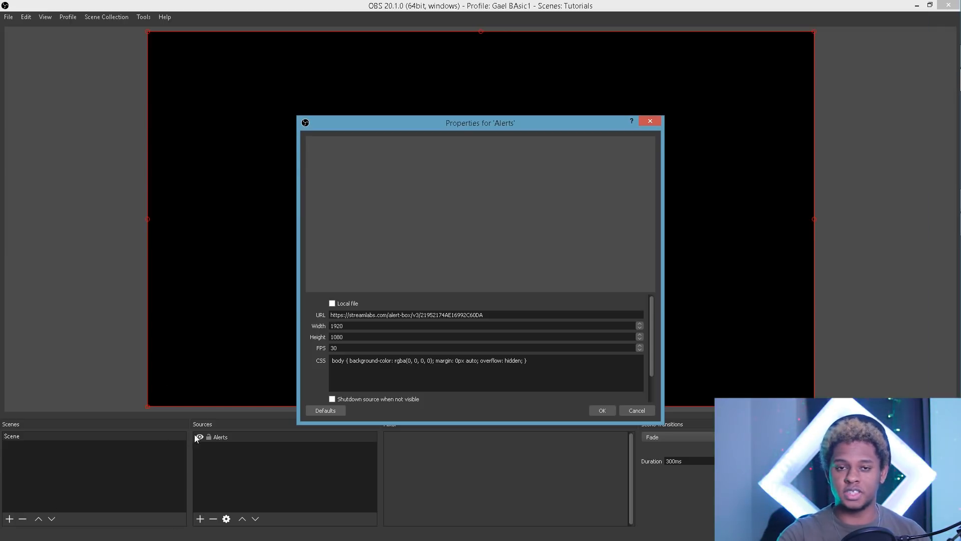
click(646, 410)
Step: Check the Alerts source's context menu, then exclude subscription alerts from the Streamlabs widget URL
click(223, 472)
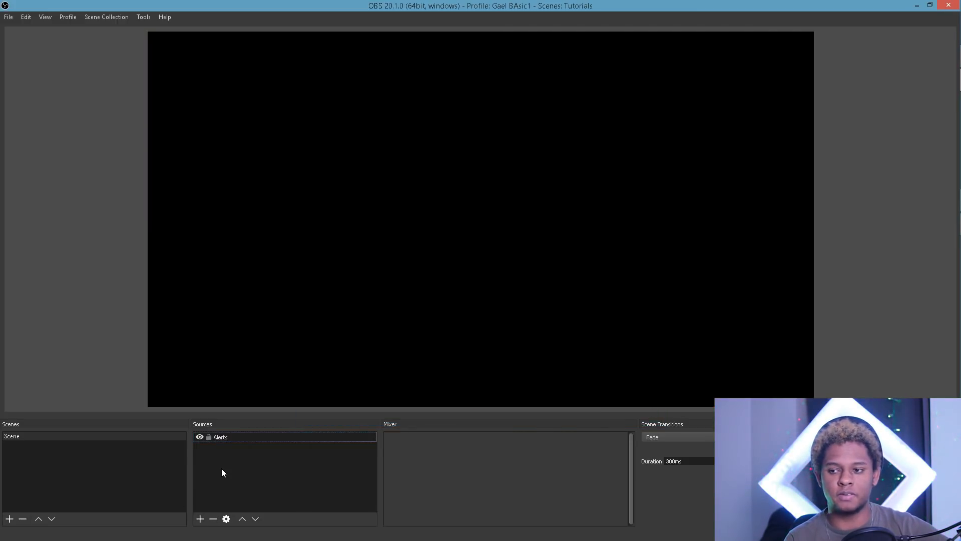
right_click(232, 437)
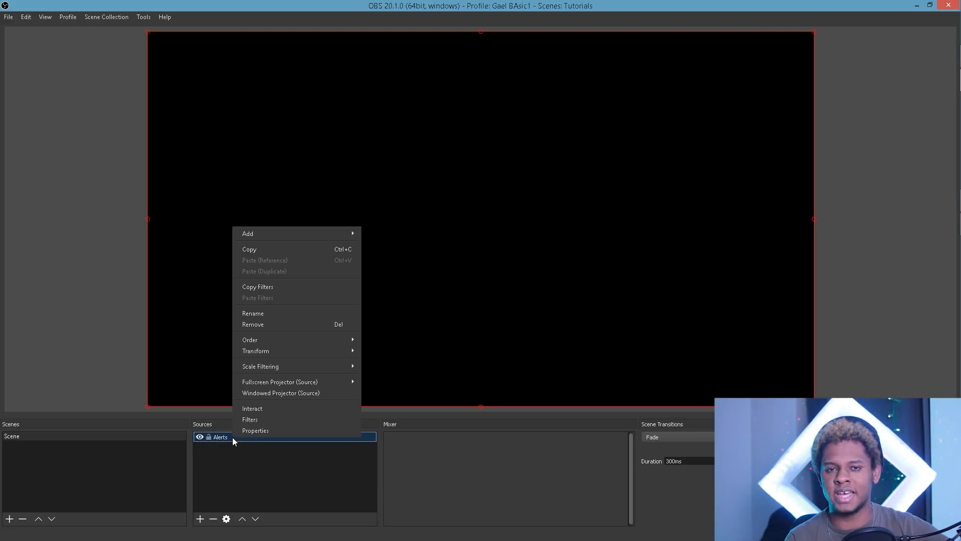
click(266, 456)
click(300, 458)
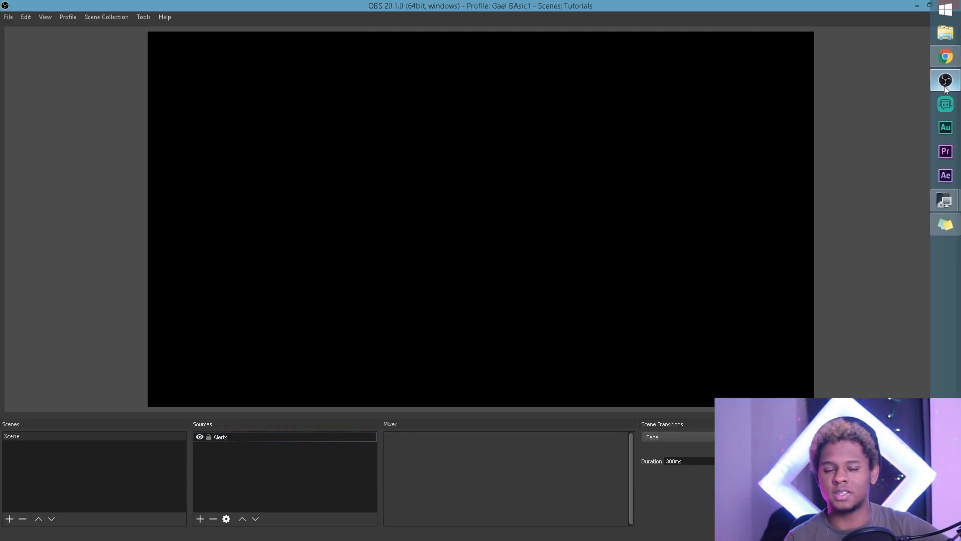
click(945, 56)
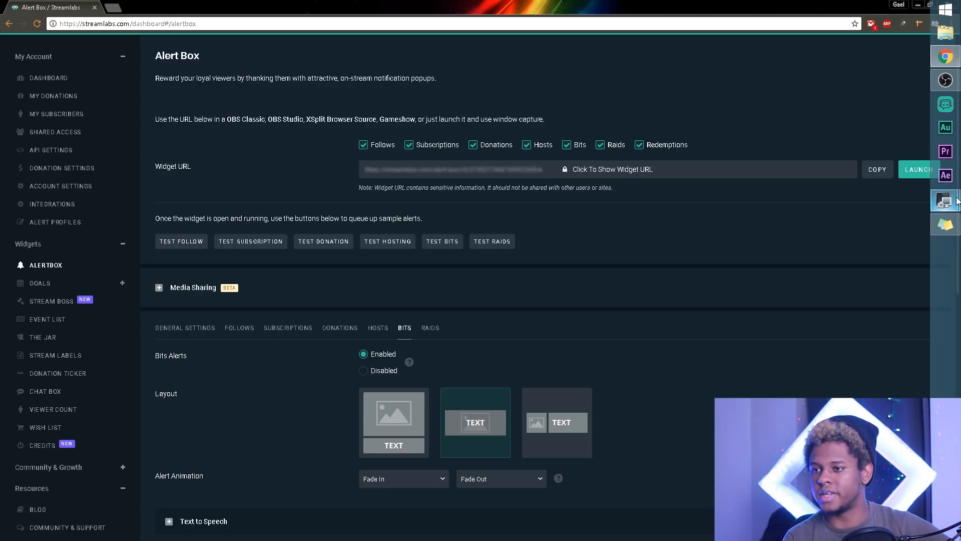
click(409, 145)
Step: Also exclude donations, hosts, bits, raids and redemptions, then copy the follows-only widget URL
click(501, 145)
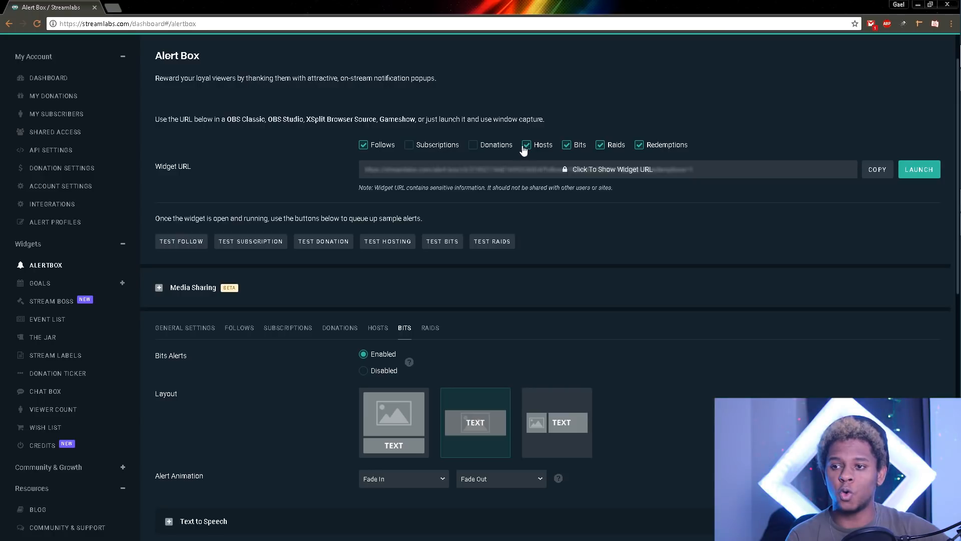
click(526, 145)
click(567, 146)
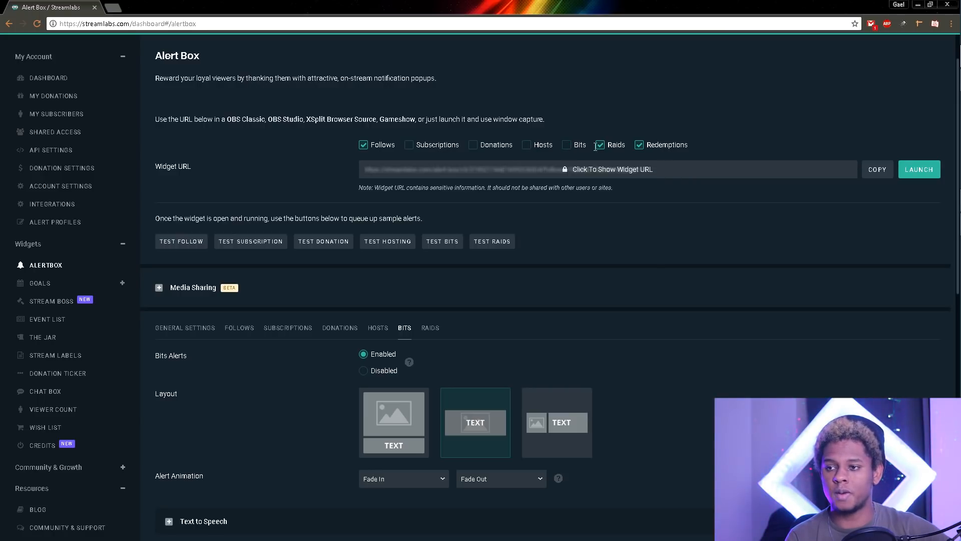
click(601, 146)
click(640, 146)
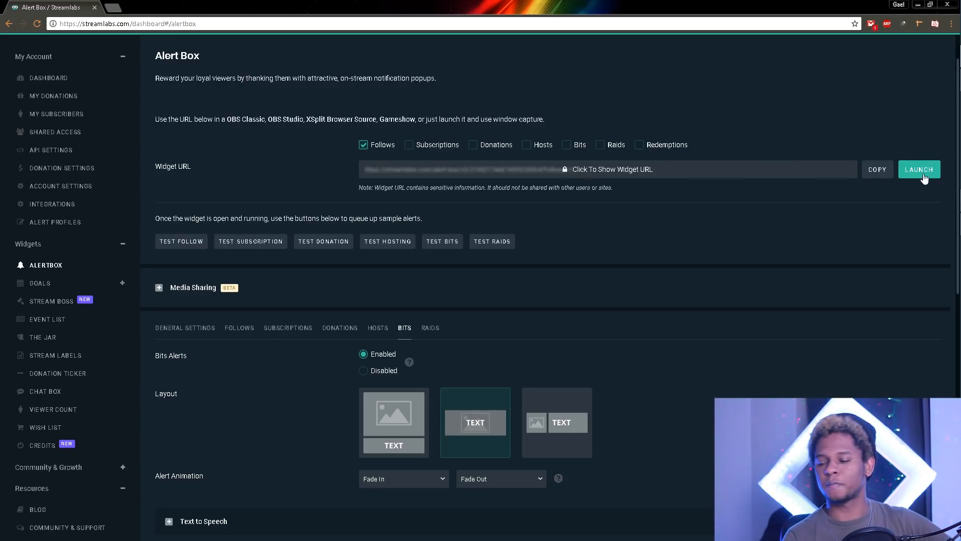
click(881, 174)
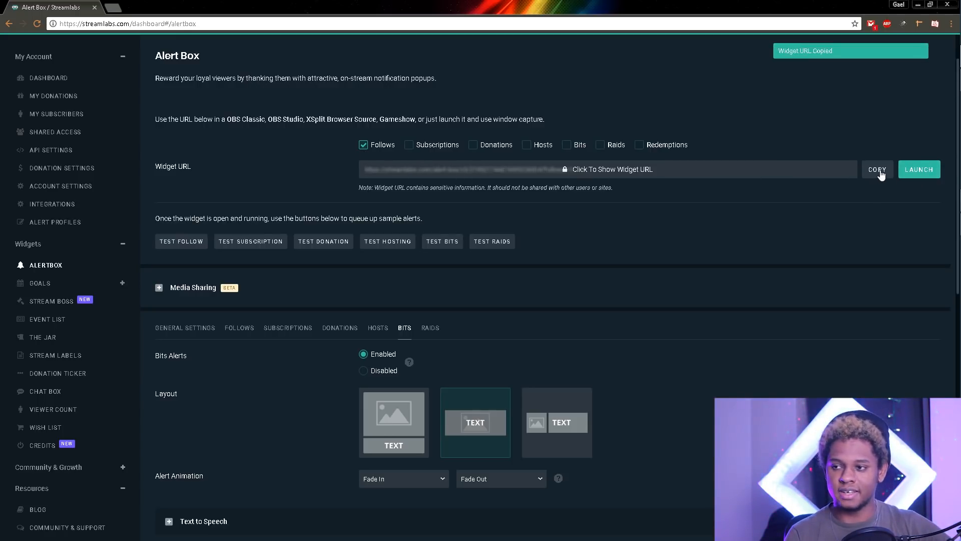
click(956, 84)
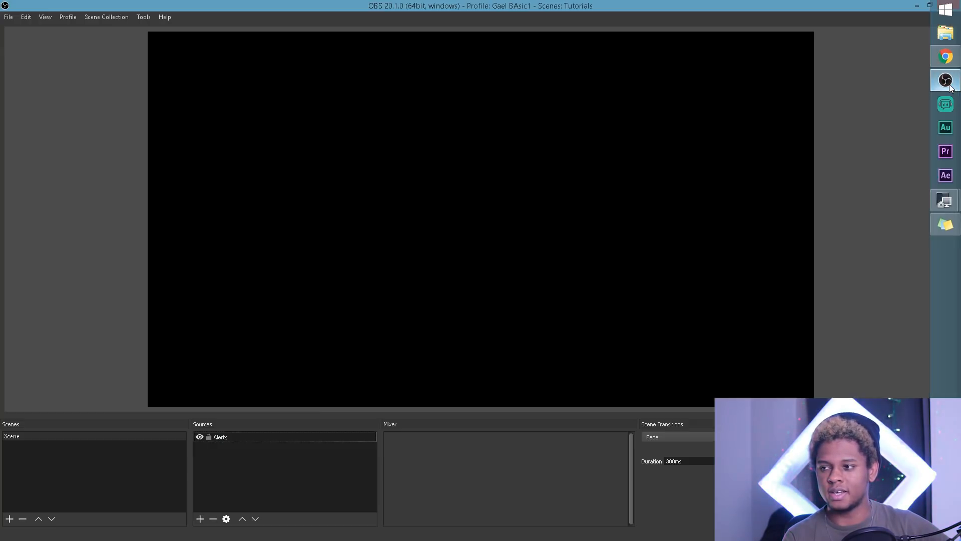
Step: Replace the Alerts source's URL in OBS with the copied follows-only widget URL
click(242, 434)
double_click(242, 434)
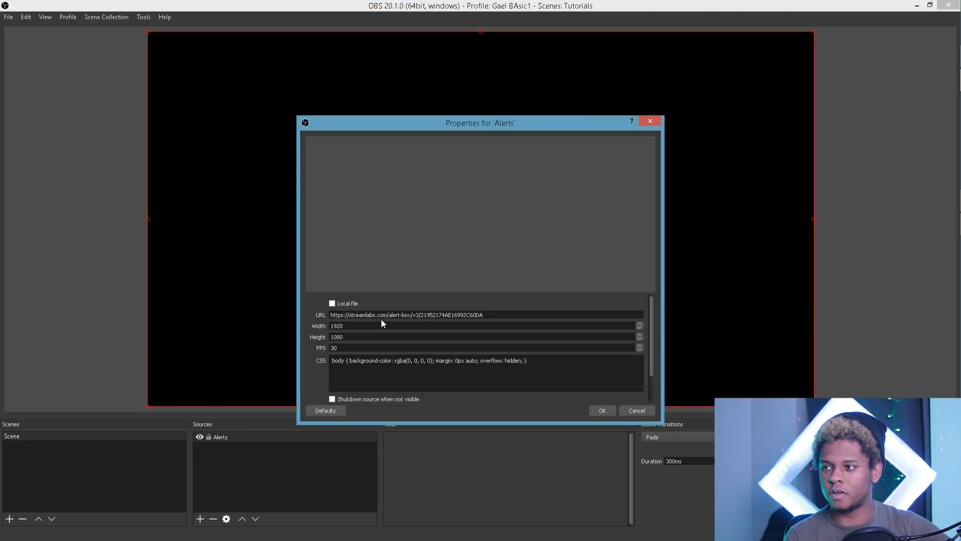
drag(499, 313, 148, 321)
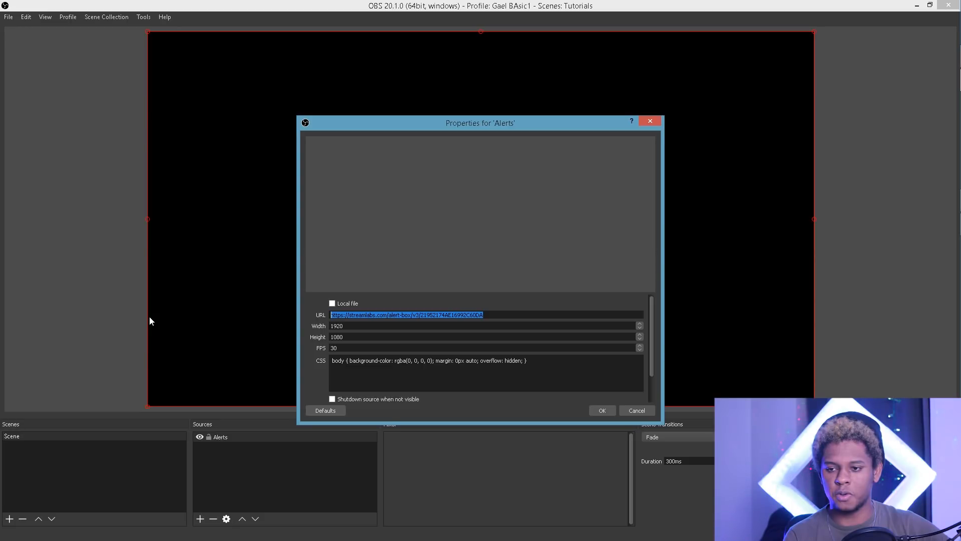
key(ctrl+v)
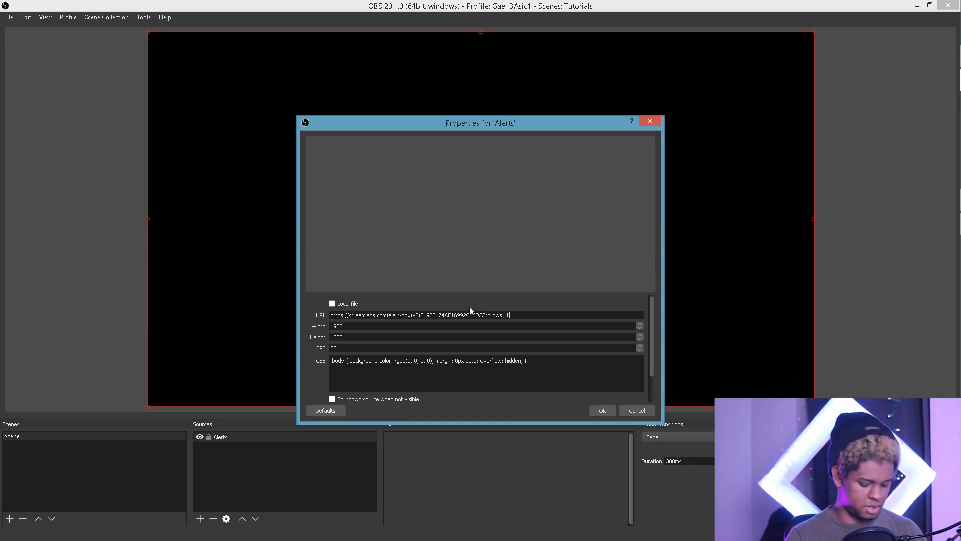
click(603, 412)
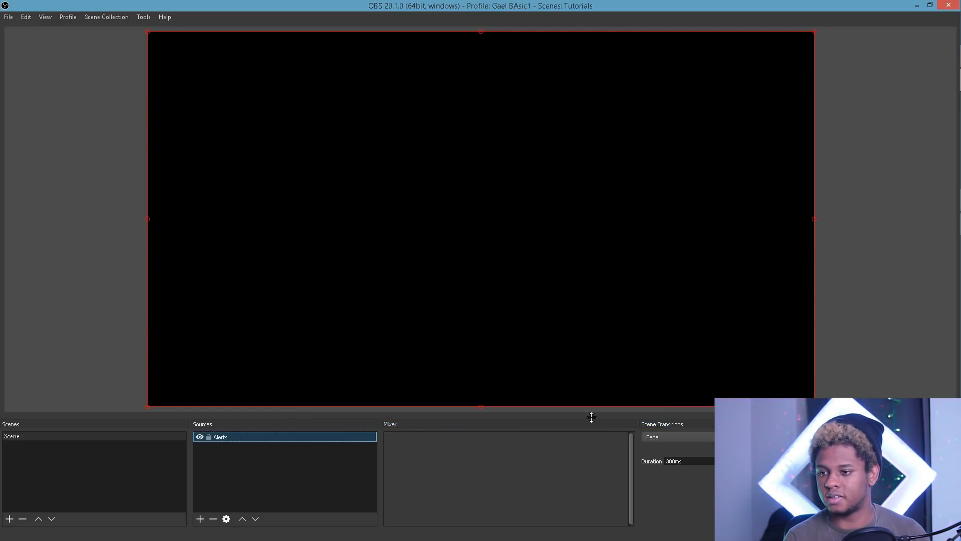
mouse_move(928, 105)
click(945, 56)
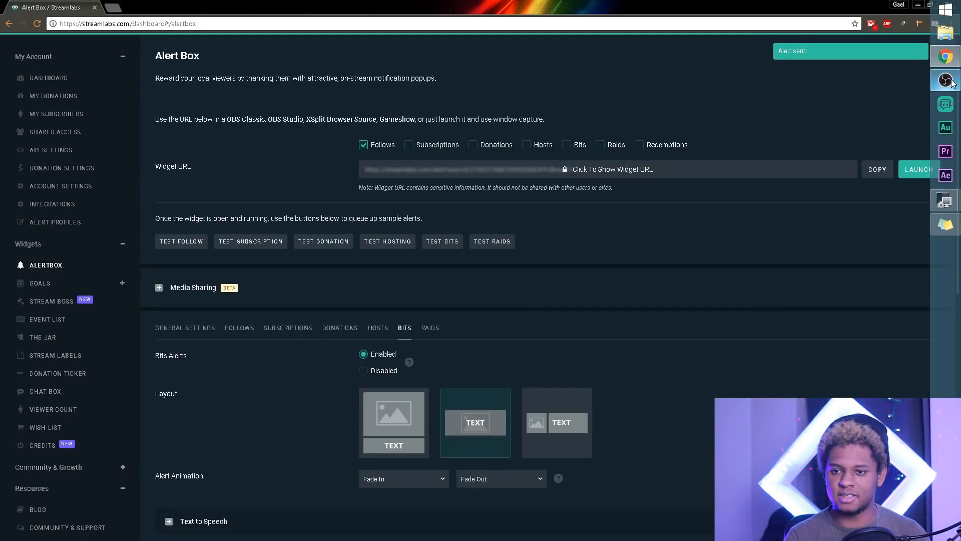
click(951, 82)
Step: From the Follows tab, fire a test follow alert and watch its GIF and message in OBS
click(953, 84)
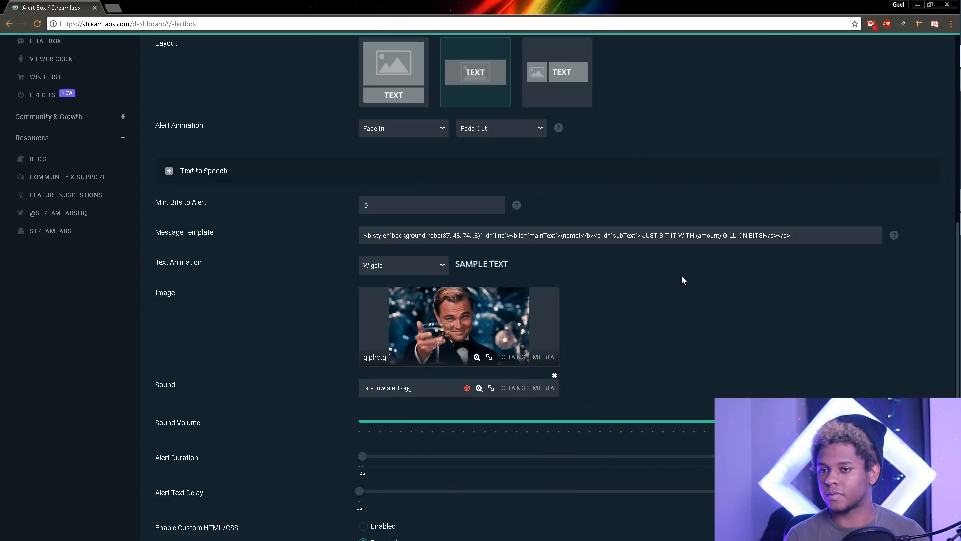
scroll(275, 263, up, 5)
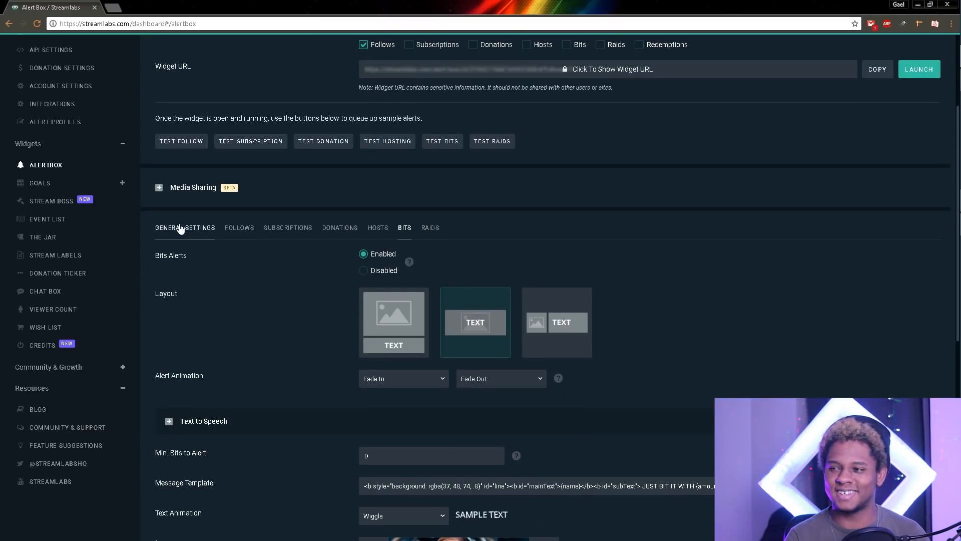
click(239, 227)
scroll(220, 298, down, 6)
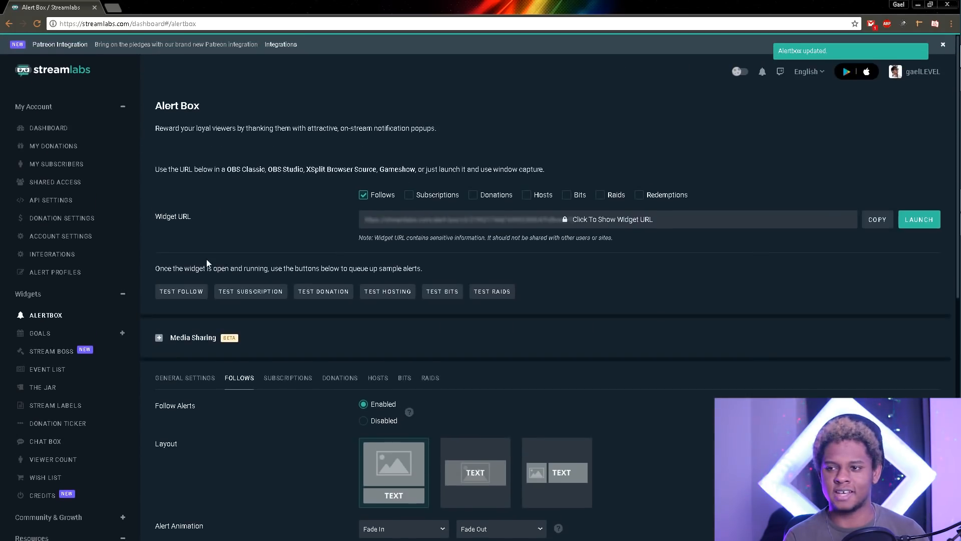
click(183, 293)
mouse_move(951, 84)
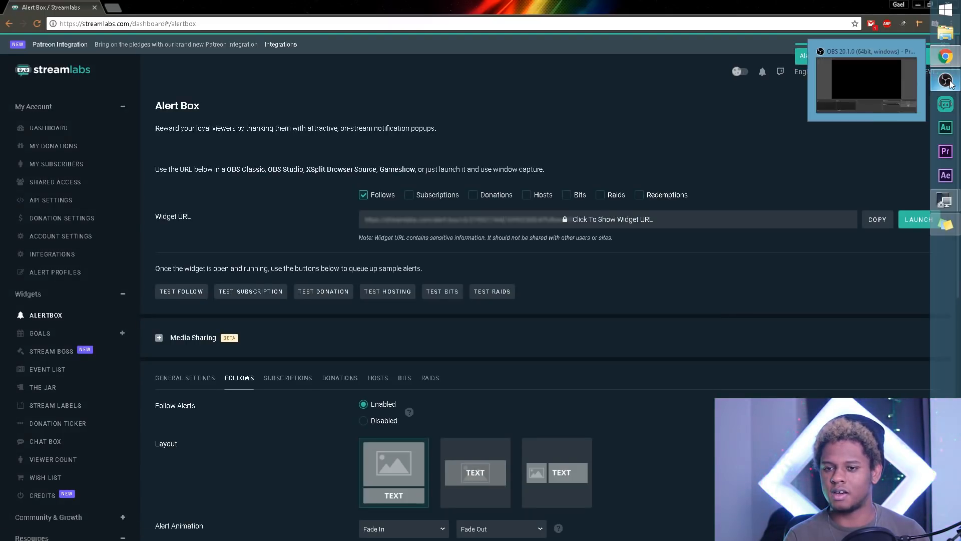
click(951, 84)
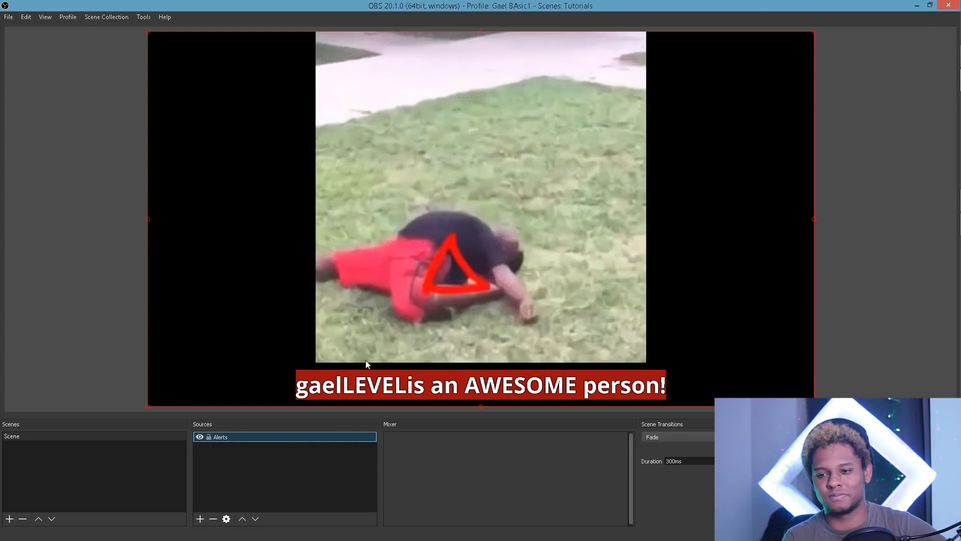
mouse_move(945, 60)
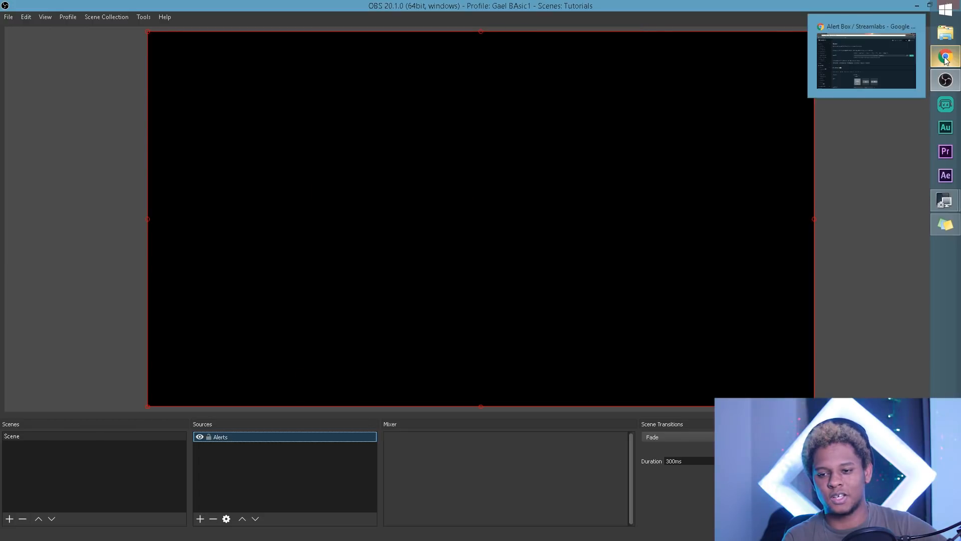
click(946, 59)
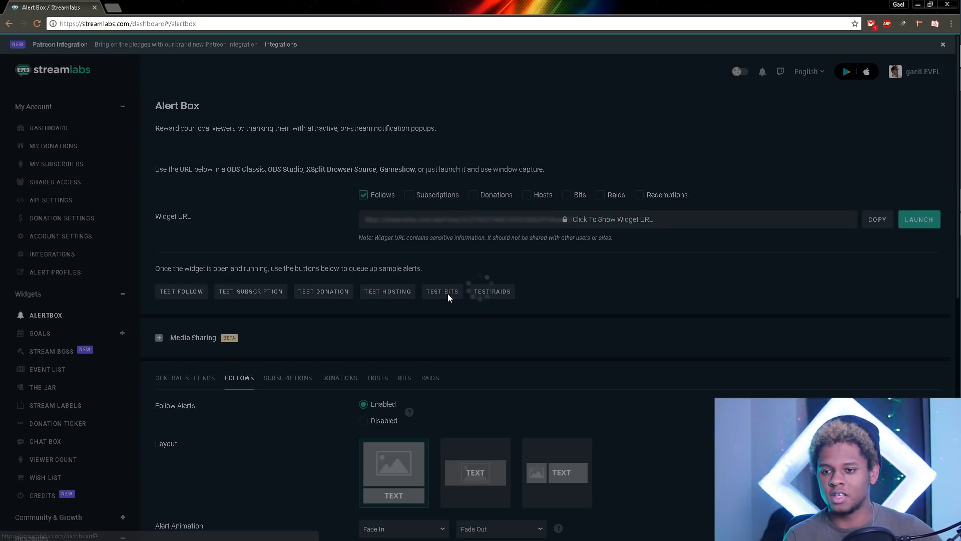
Step: Send a test bits alert from Streamlabs, then bring OBS Studio to the front
click(448, 293)
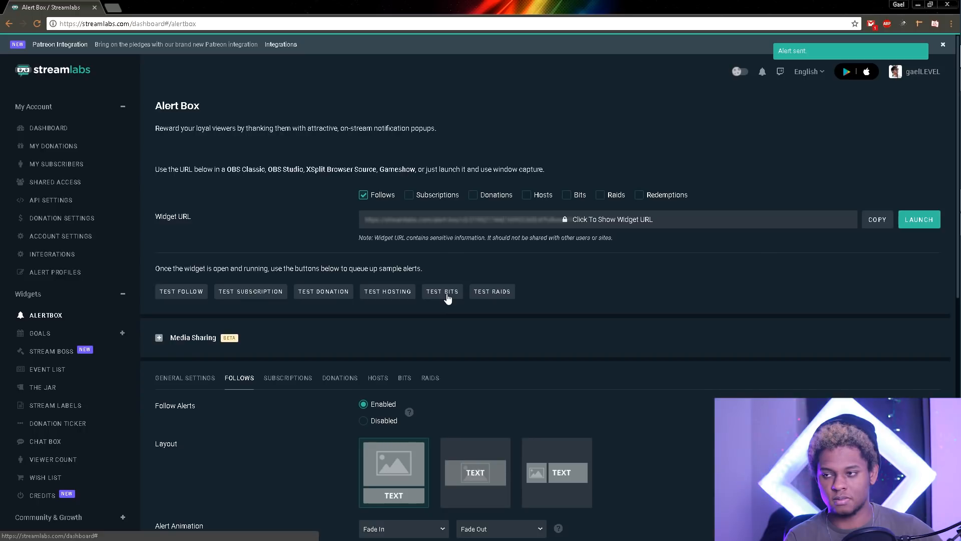
mouse_move(945, 79)
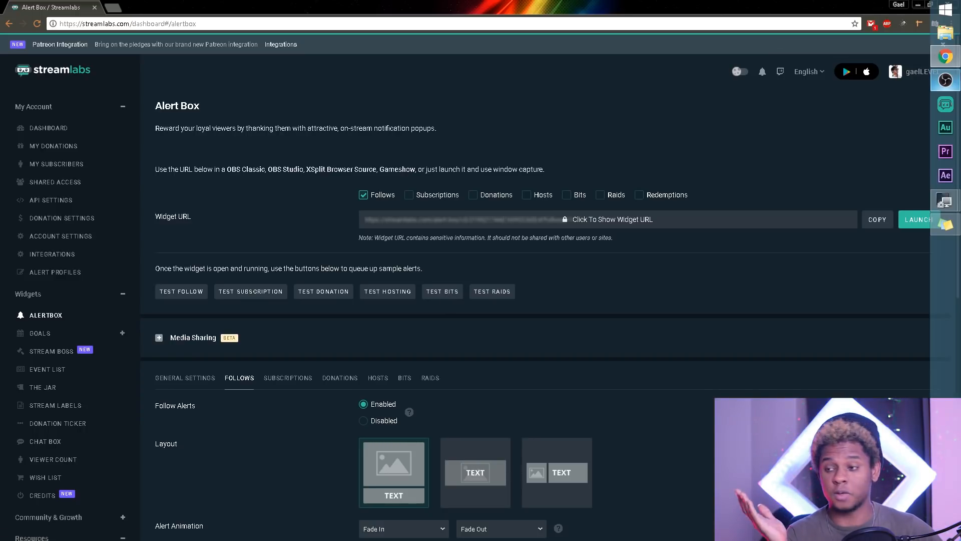
click(944, 82)
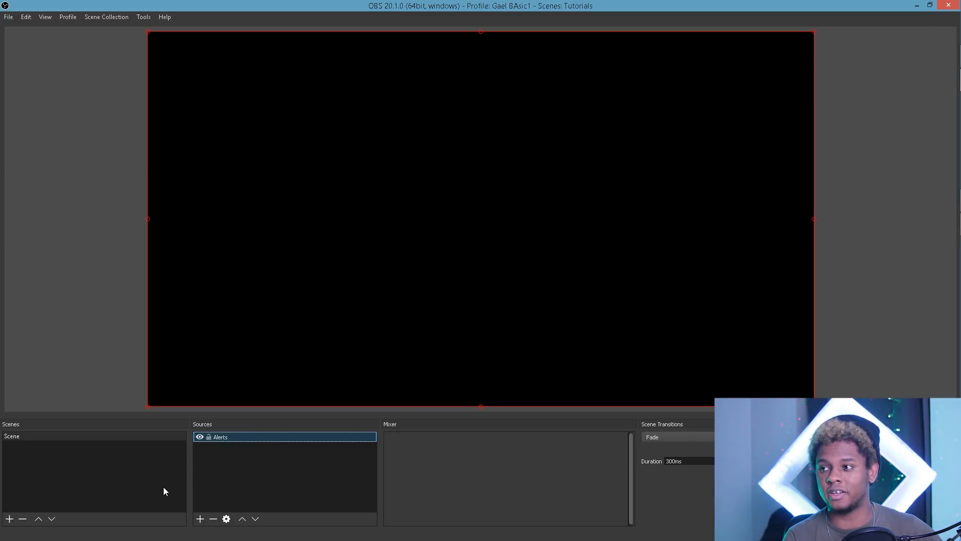
Step: Check the Alerts source properties unchanged, then rename the source to 'Follow alert'
double_click(217, 435)
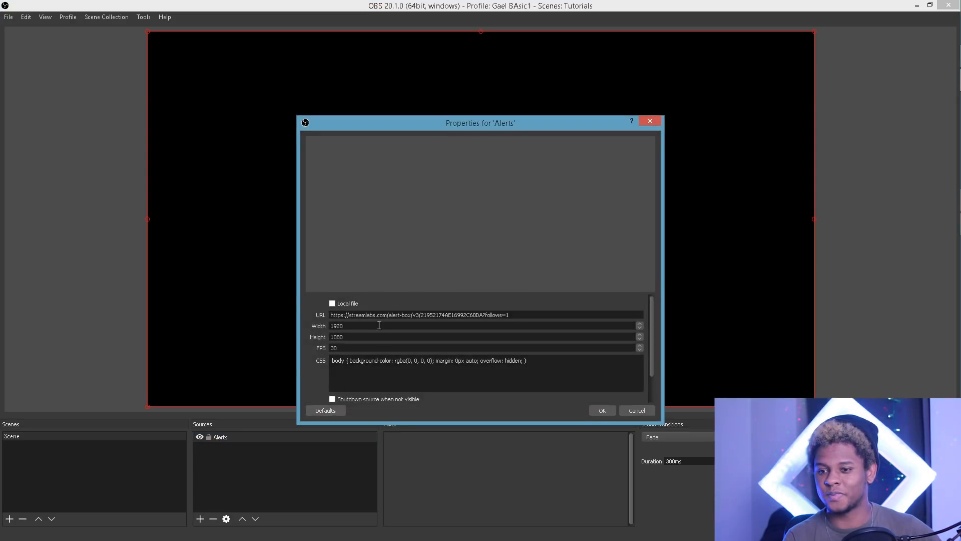
click(595, 409)
right_click(231, 441)
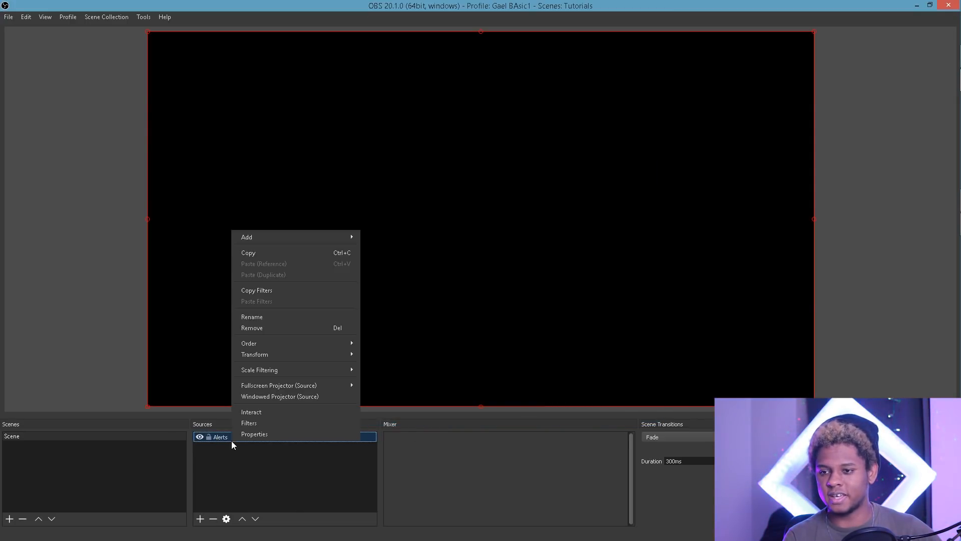
click(250, 317)
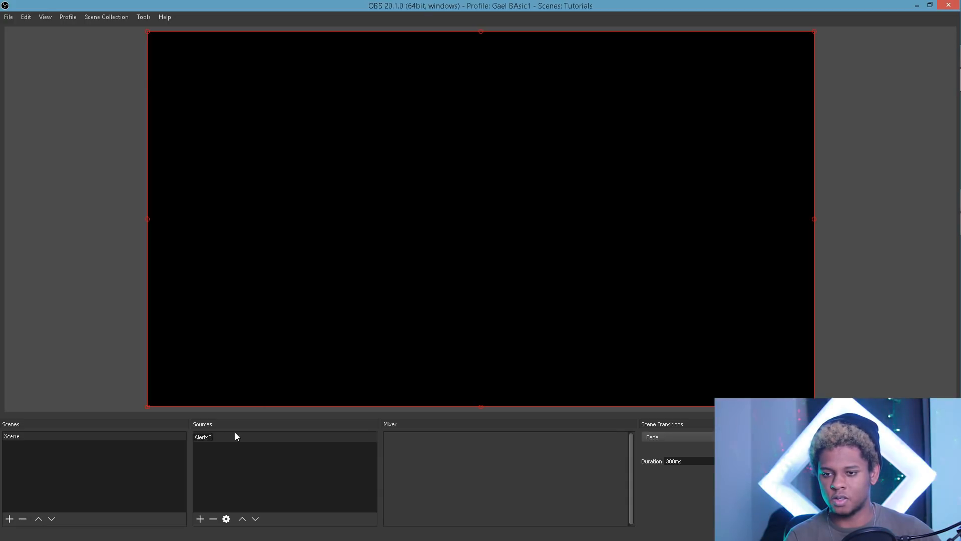
key(BackSpace)
key(BackSpace)
key(BackSpace)
key(BackSpace)
key(BackSpace)
key(BackSpace)
text(Follow a)
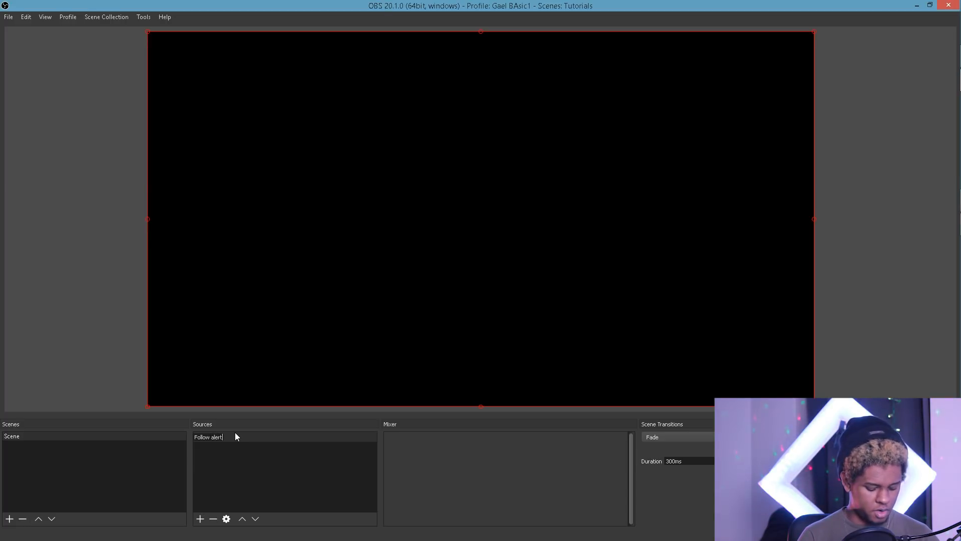
key(Return)
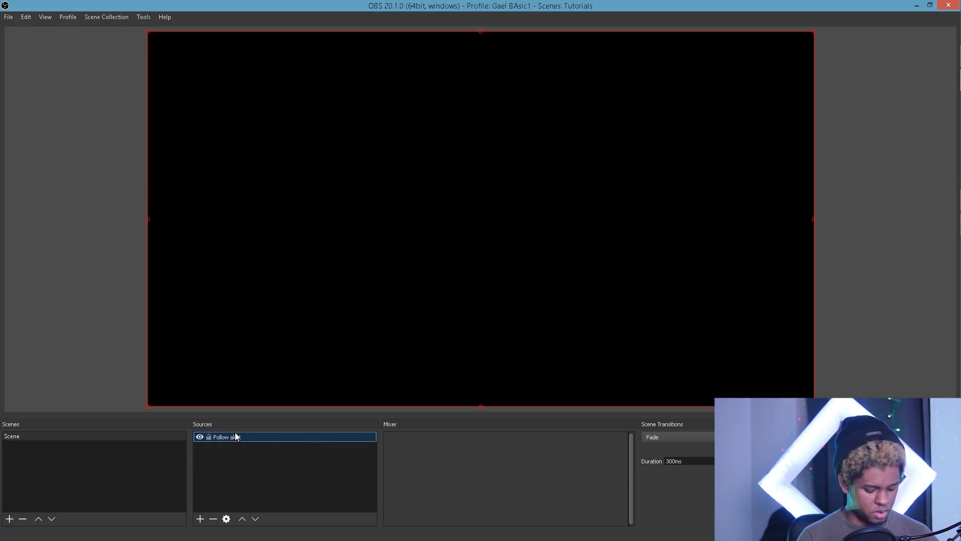
click(232, 450)
right_click(232, 450)
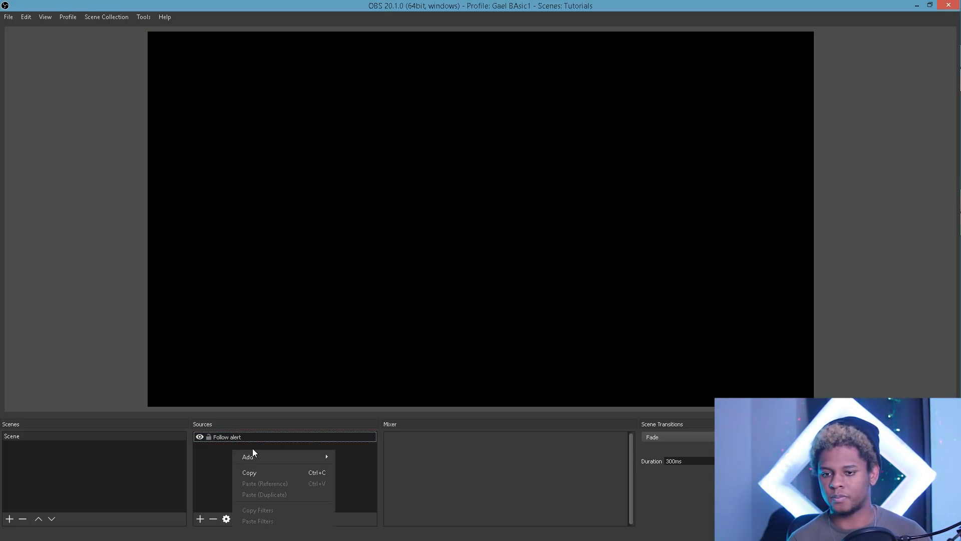
Step: Add a new browser source in OBS named 'Bits'
mouse_move(254, 456)
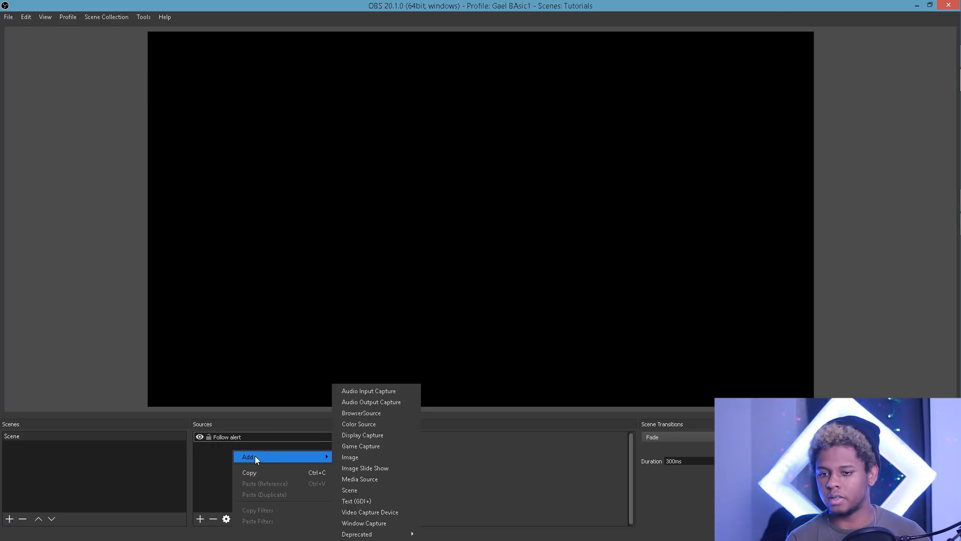
click(371, 412)
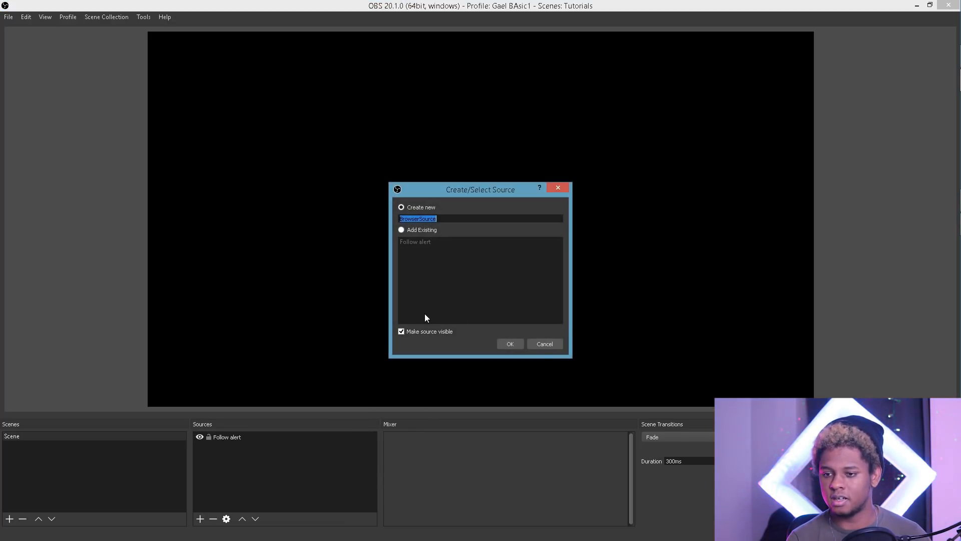
text(Bits)
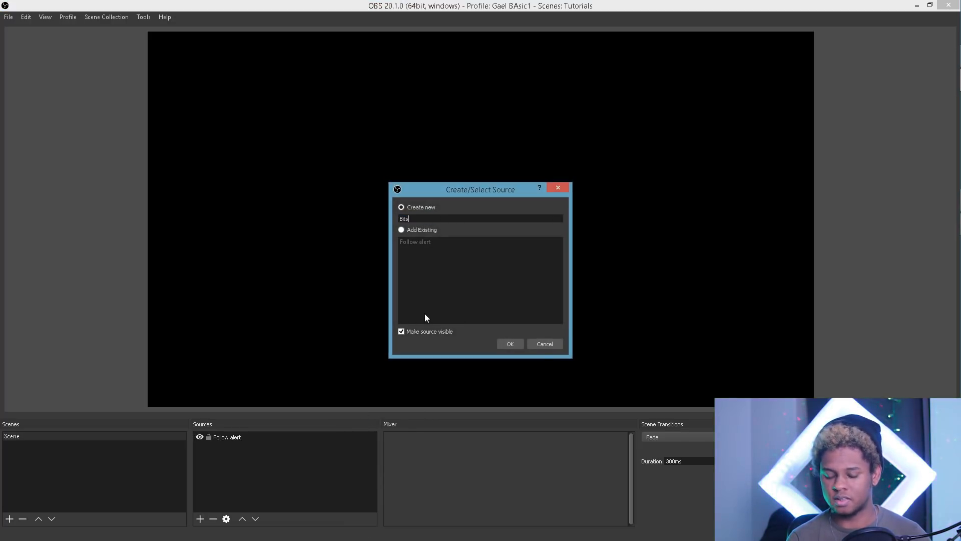
key(Return)
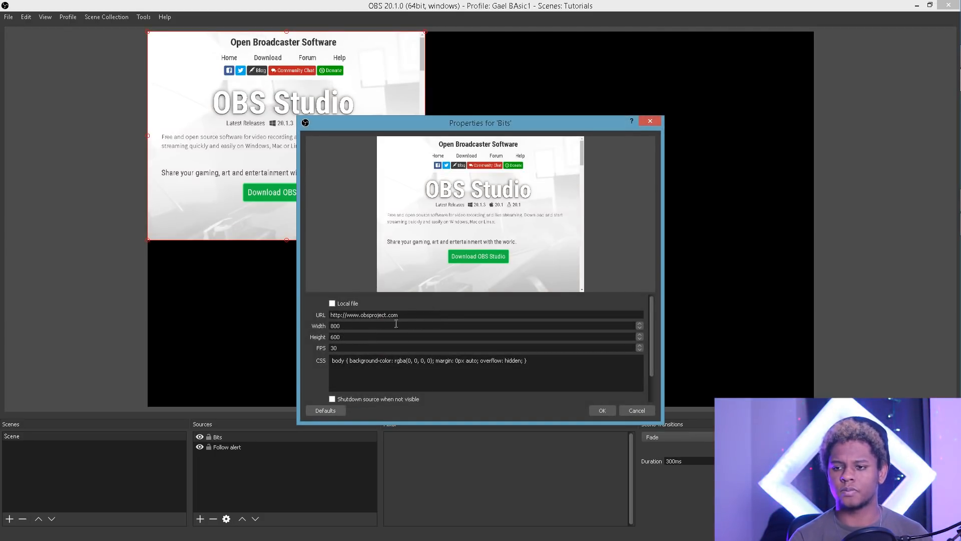
Step: Copy the bits-only Streamlabs widget URL into the Bits source's URL field and save
click(946, 58)
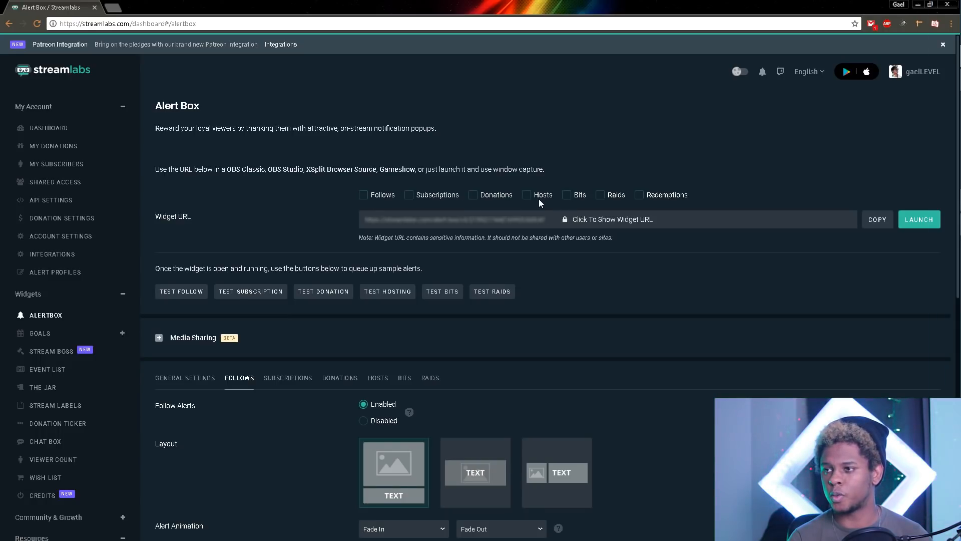
click(567, 199)
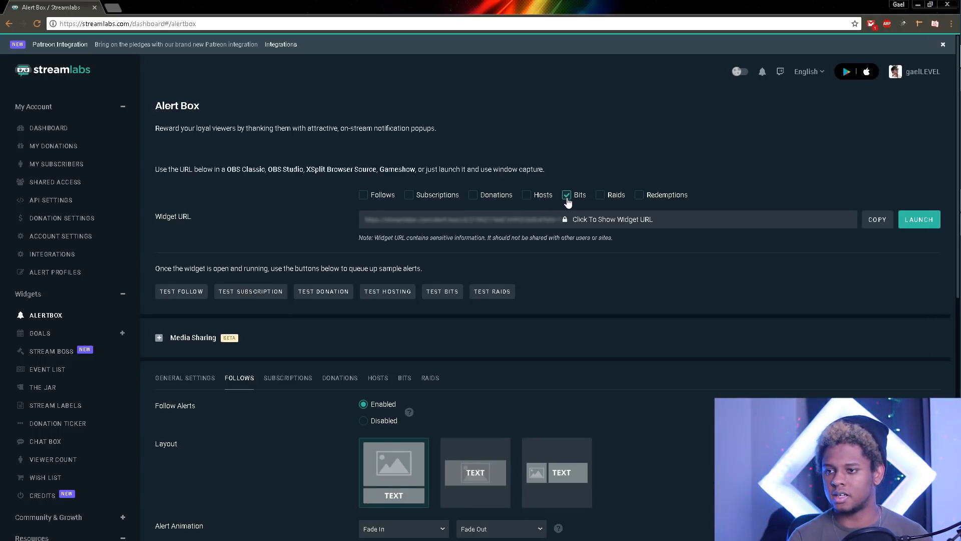
click(883, 220)
click(945, 82)
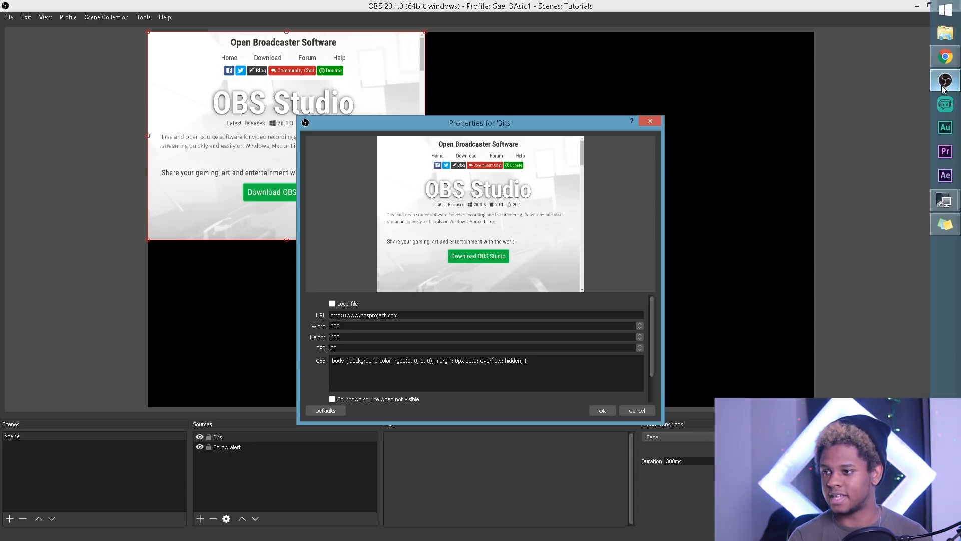
drag(389, 315, 240, 317)
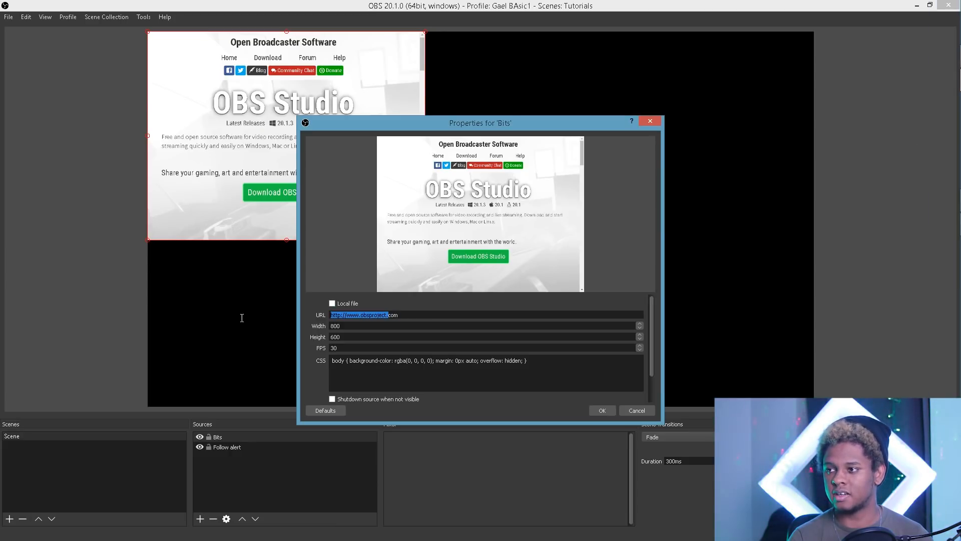
drag(400, 315, 197, 322)
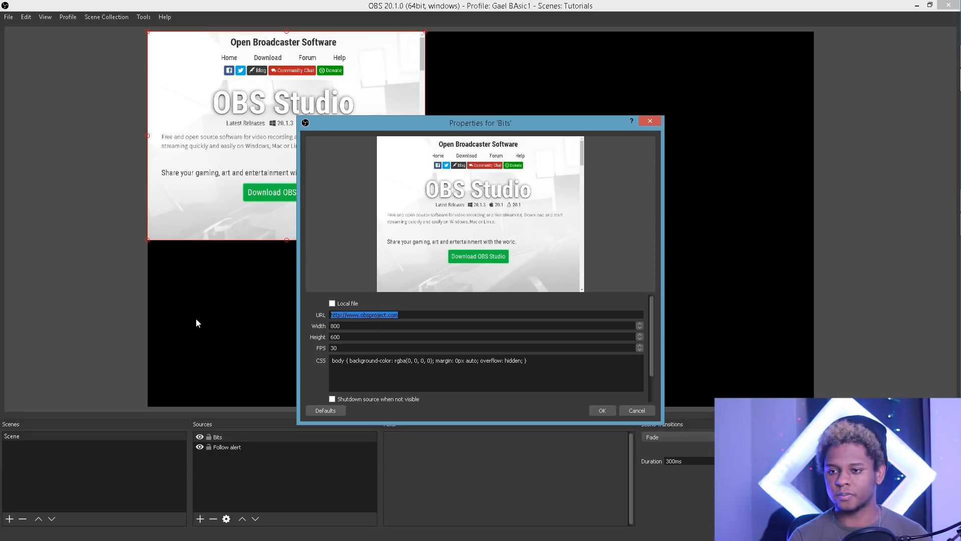
key(ctrl+v)
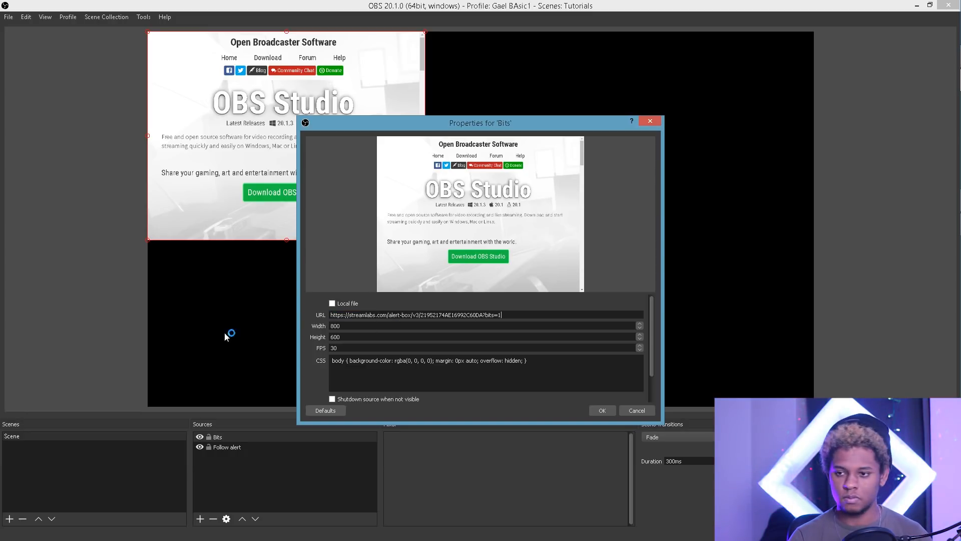
click(602, 413)
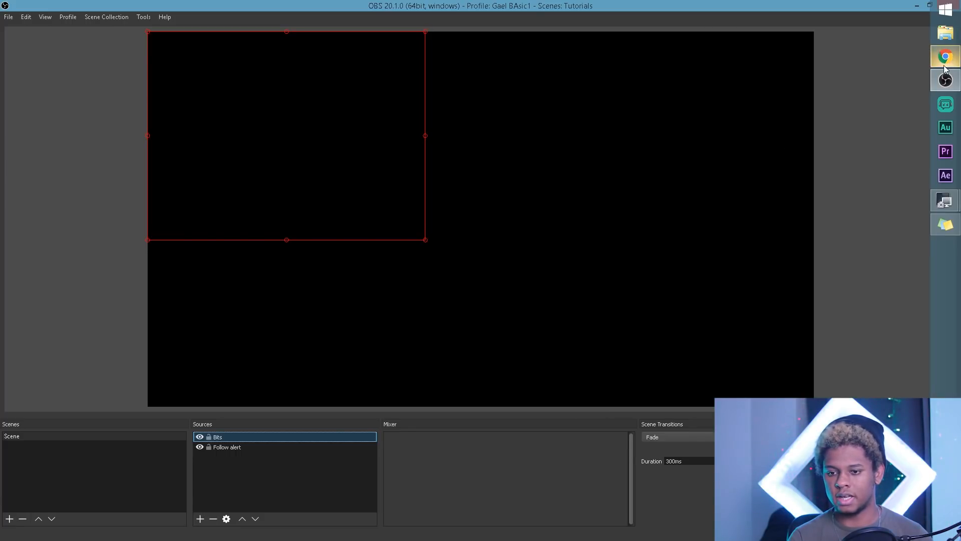
Step: Save the Streamlabs alert box settings
click(945, 59)
scroll(327, 448, down, 9)
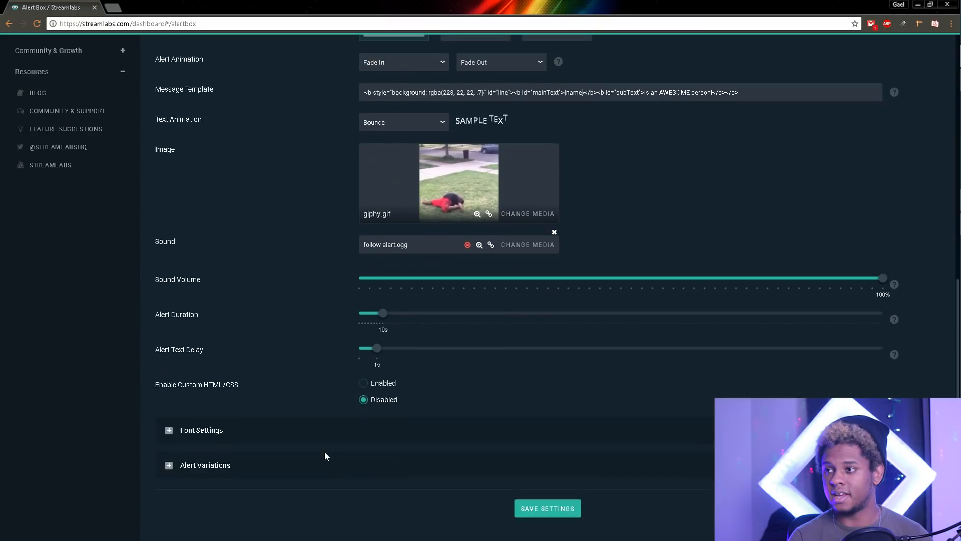
click(531, 510)
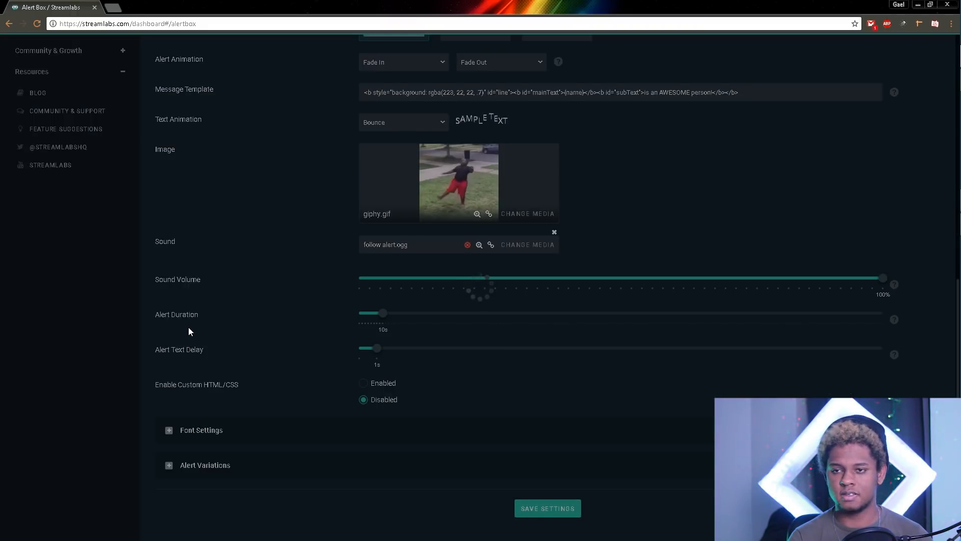
scroll(181, 328, up, 8)
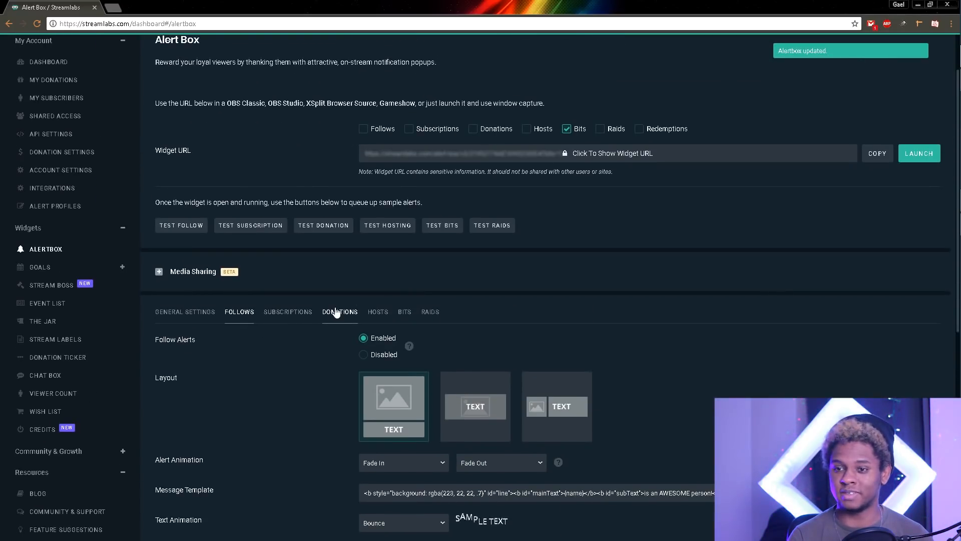
Step: Fire a test bits alert, check it in the OBS preview, then return to Streamlabs
click(440, 225)
click(946, 81)
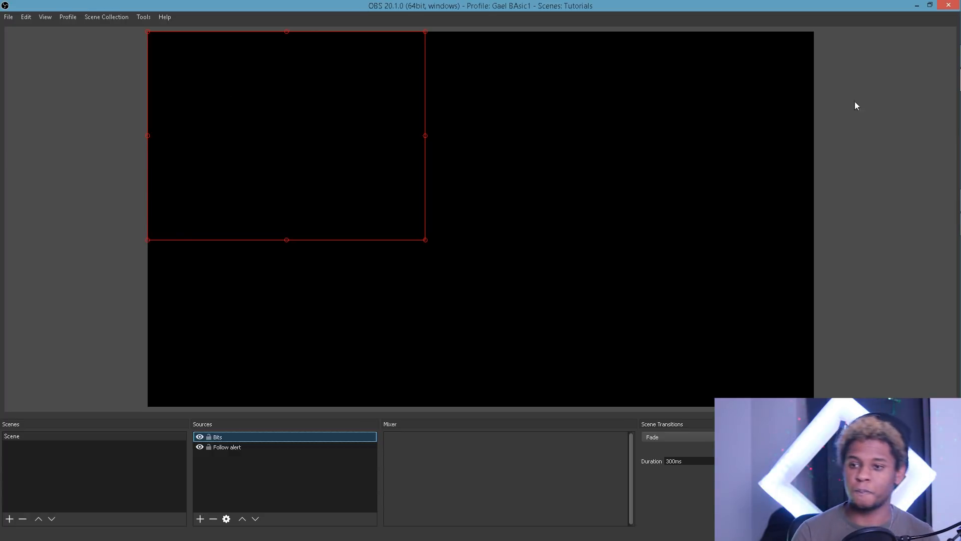
mouse_move(958, 165)
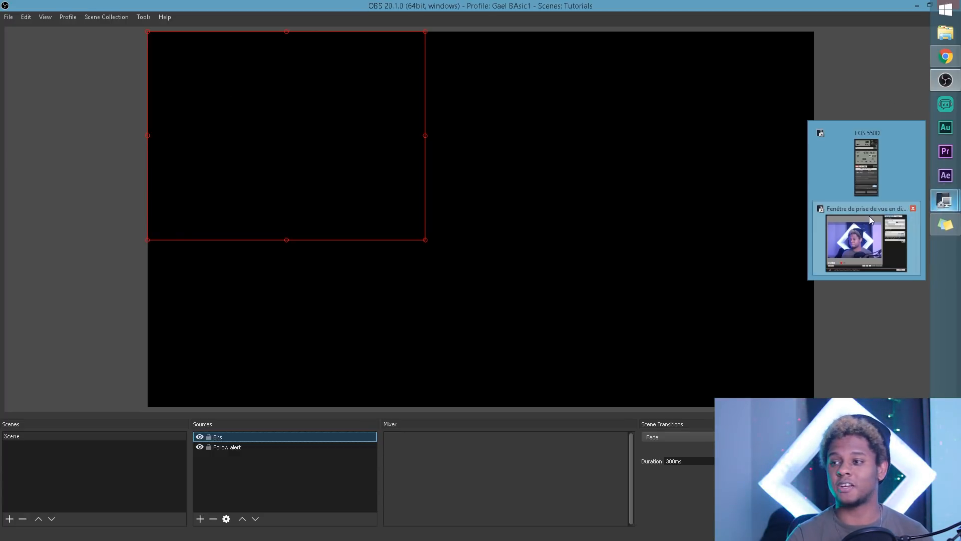
mouse_move(939, 58)
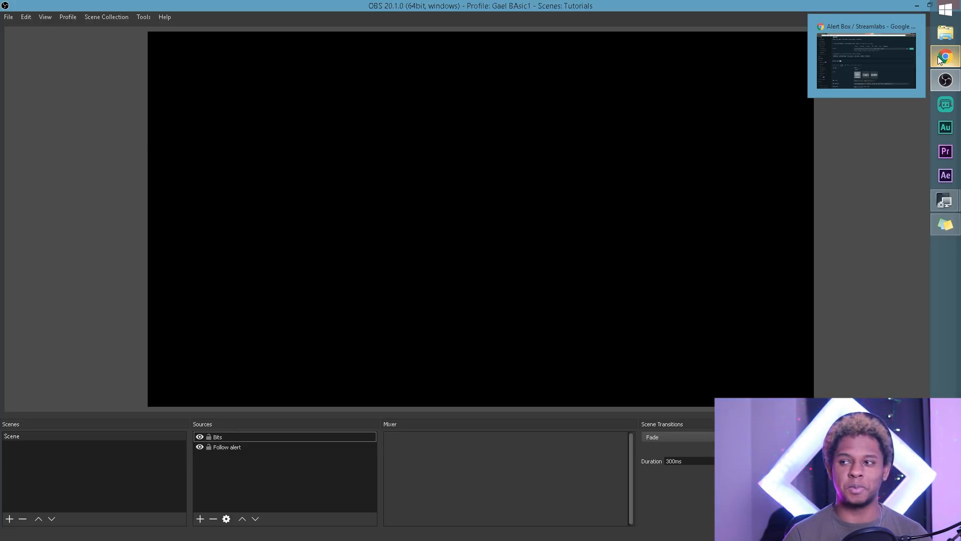
click(939, 58)
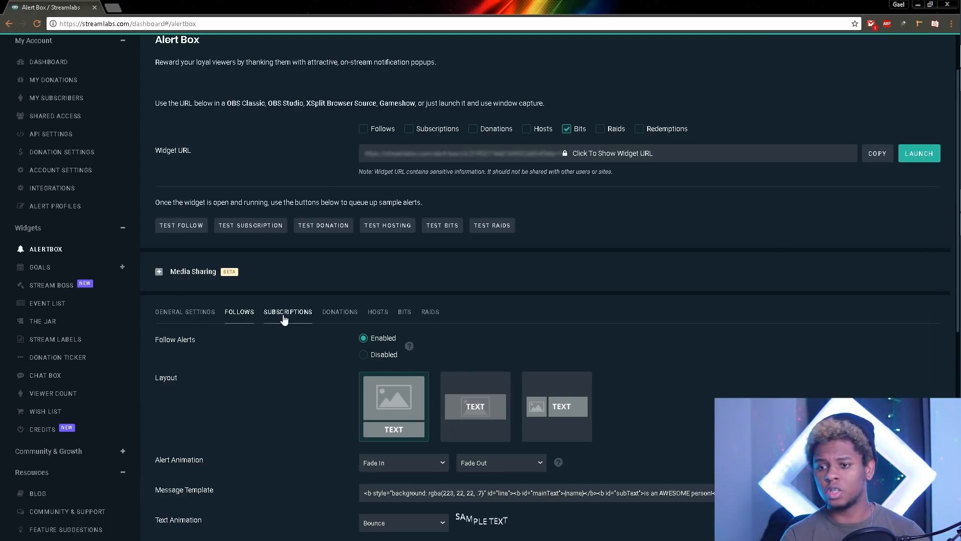
Step: Open the subscription alert settings and scroll down to the message template
scroll(232, 357, down, 5)
scroll(232, 353, up, 5)
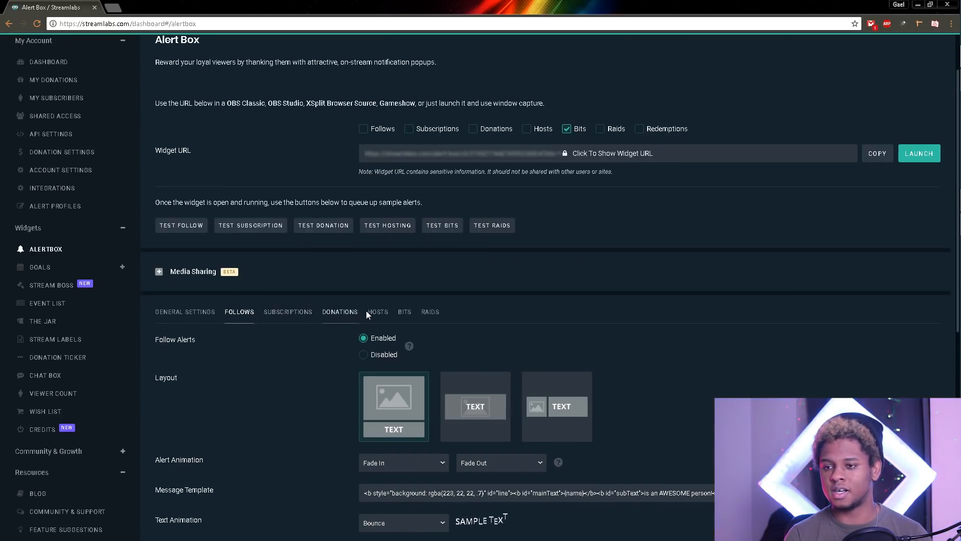
click(288, 314)
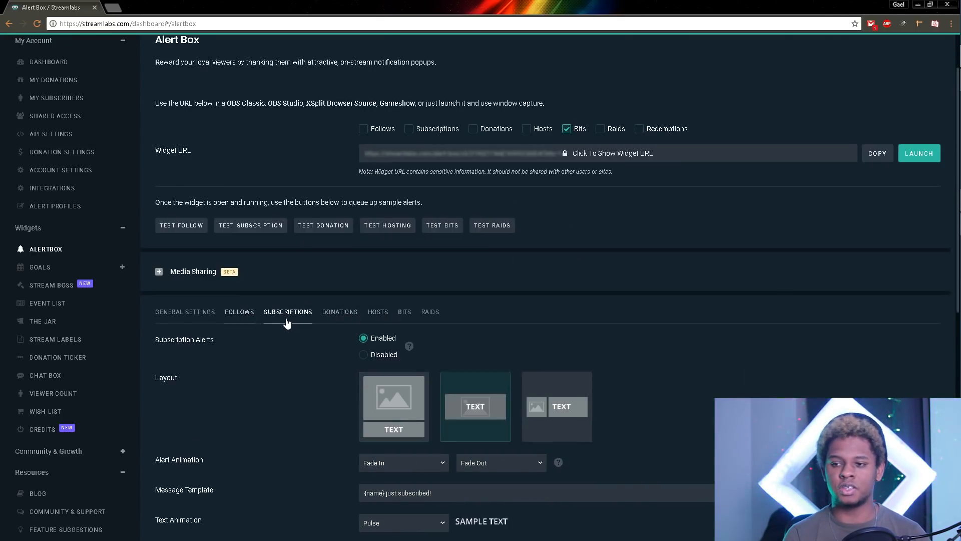
scroll(199, 387, down, 3)
scroll(191, 379, down, 2)
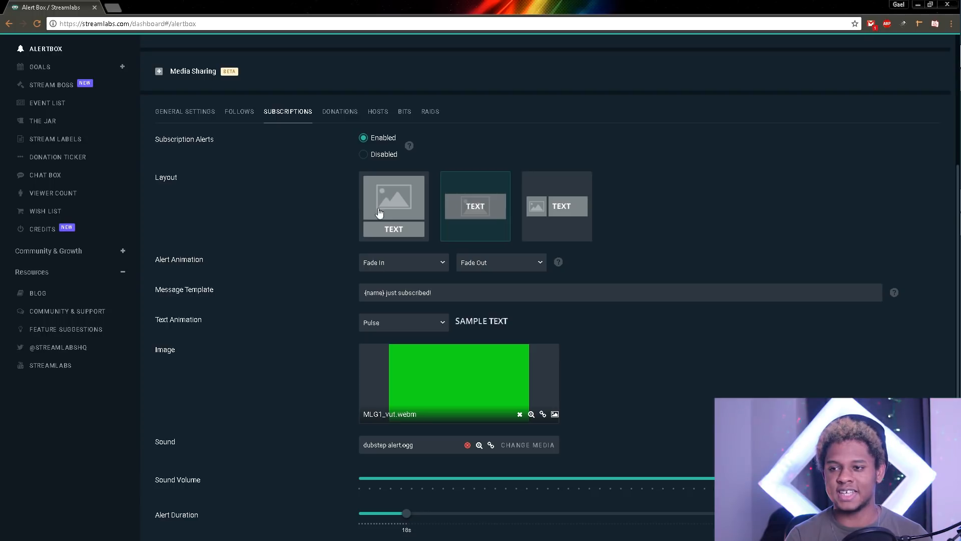
scroll(311, 293, down, 1)
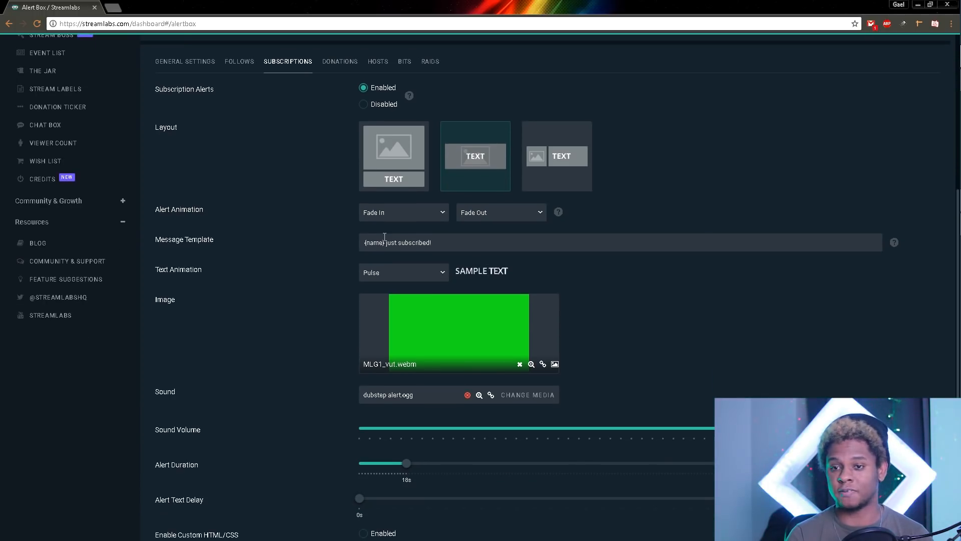
Step: Review the 'just subscribed' wording in the message template, leaving it unchanged
click(366, 241)
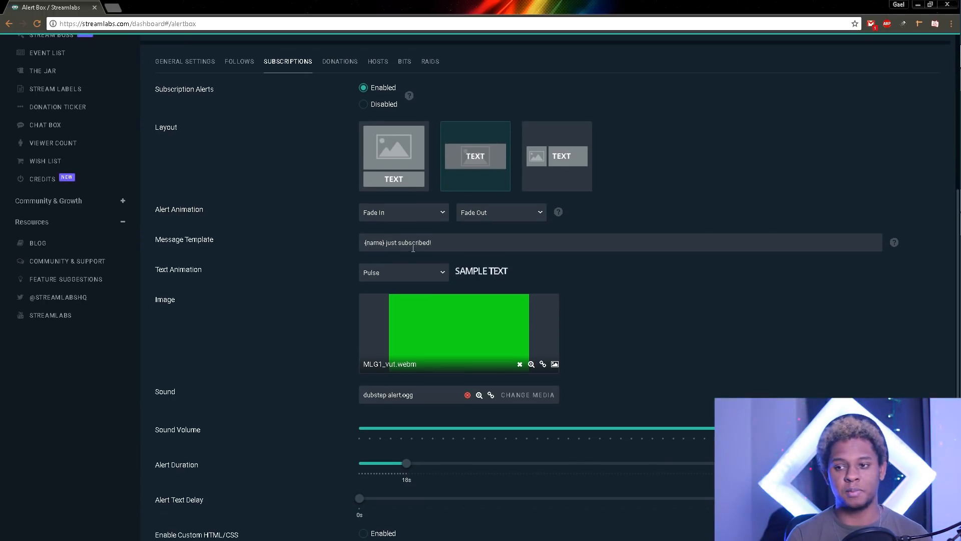
drag(385, 242, 431, 243)
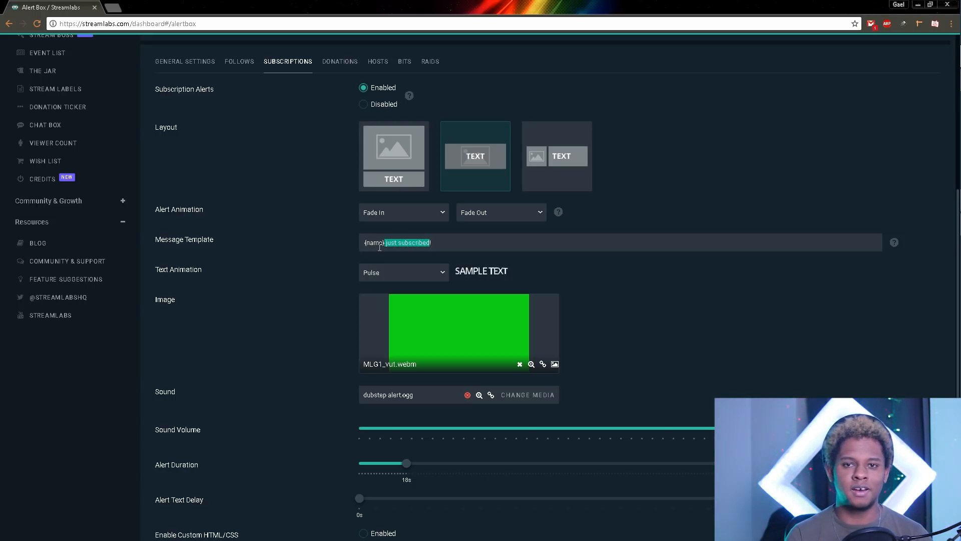
click(332, 257)
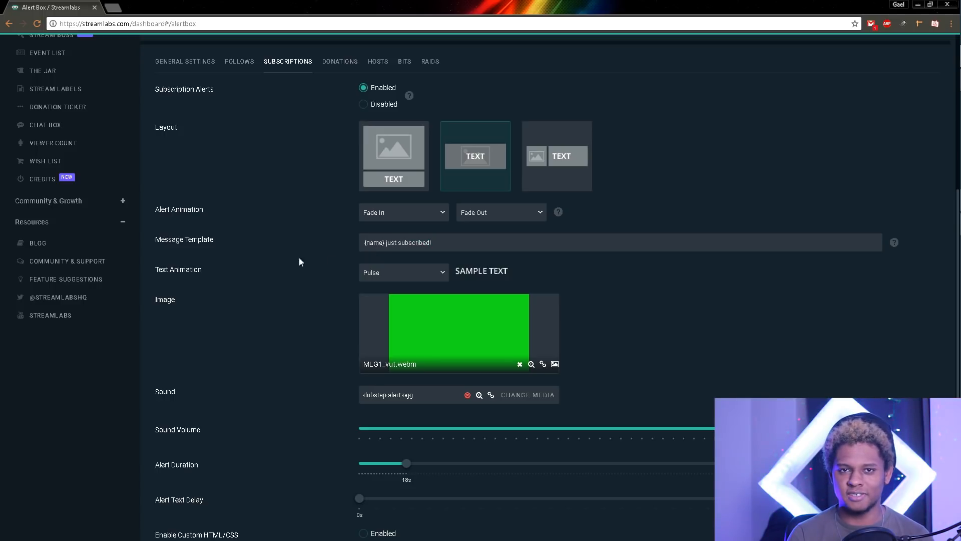
drag(386, 244, 430, 244)
click(266, 268)
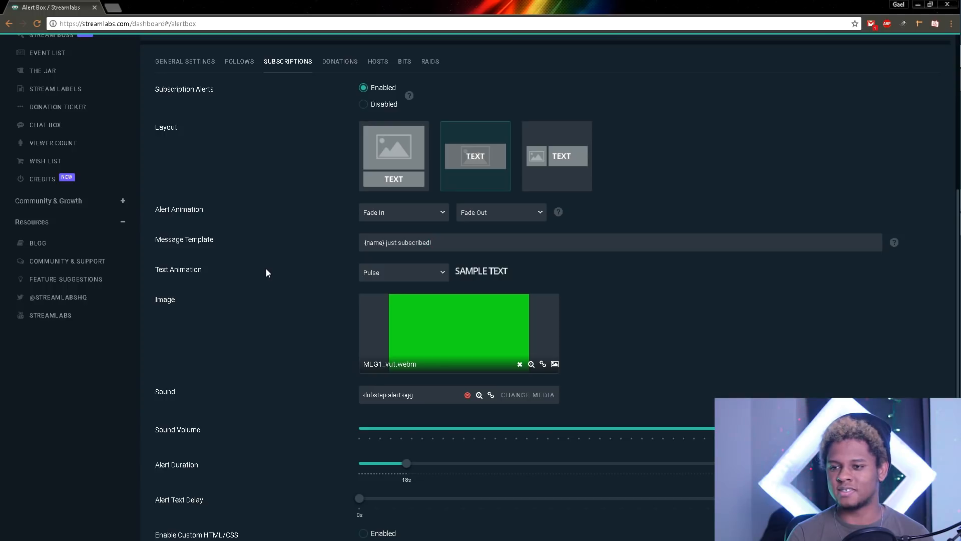
Step: Expand Resub Message Settings (Open Sans, 24px, weight 400, #ffffff)
scroll(266, 269, down, 2)
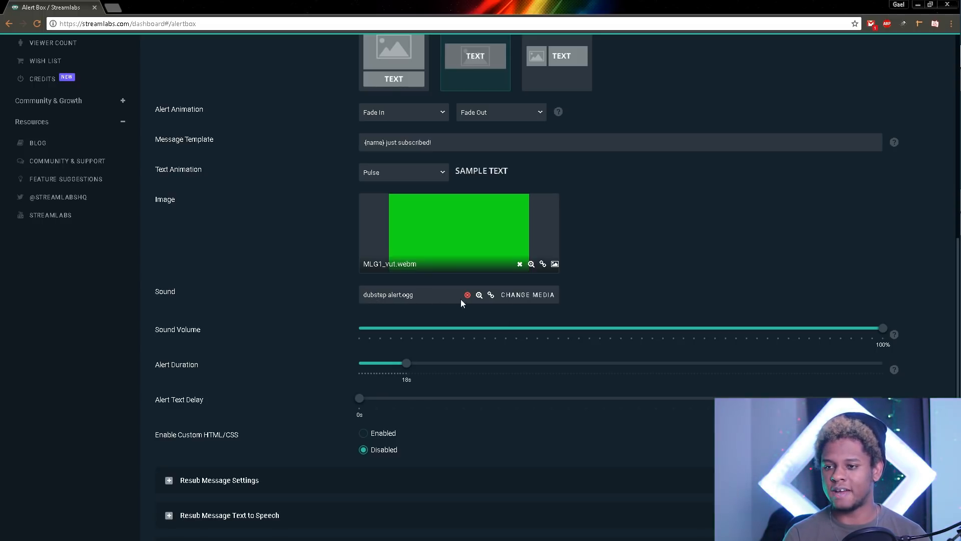
scroll(300, 301, down, 1)
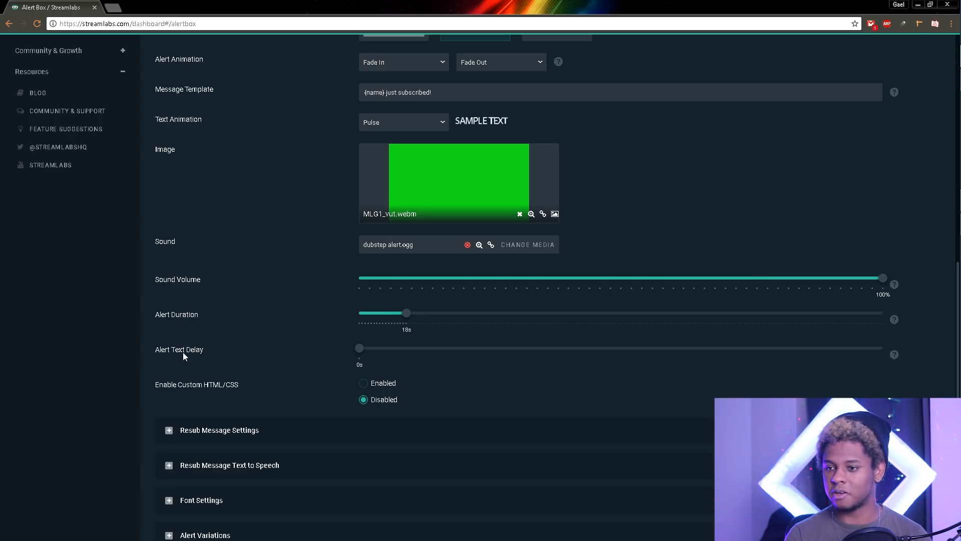
scroll(235, 370, down, 1)
scroll(232, 356, down, 1)
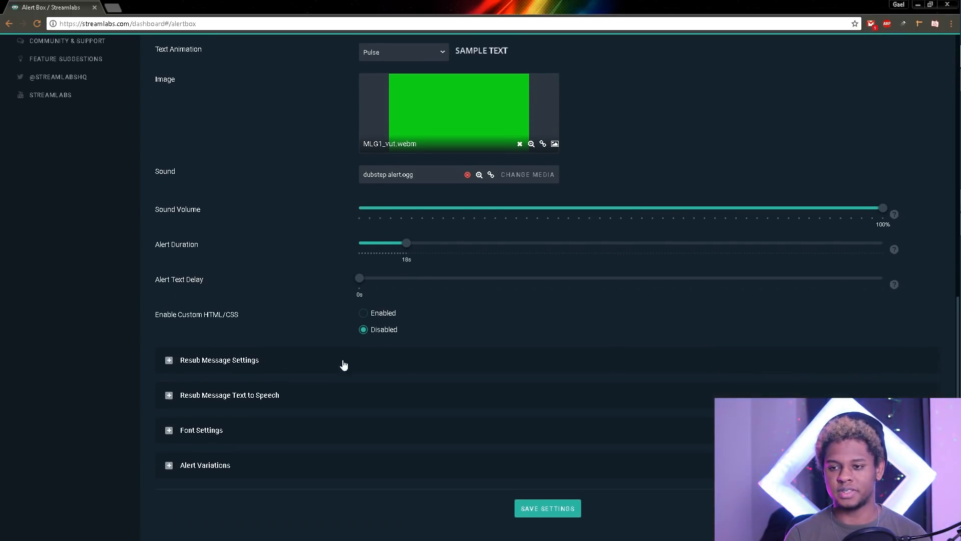
click(169, 361)
Step: Expand Resub Text to Speech and Font Settings (ABeeZee, 80px, weight 800, red highlight)
scroll(167, 380, down, 2)
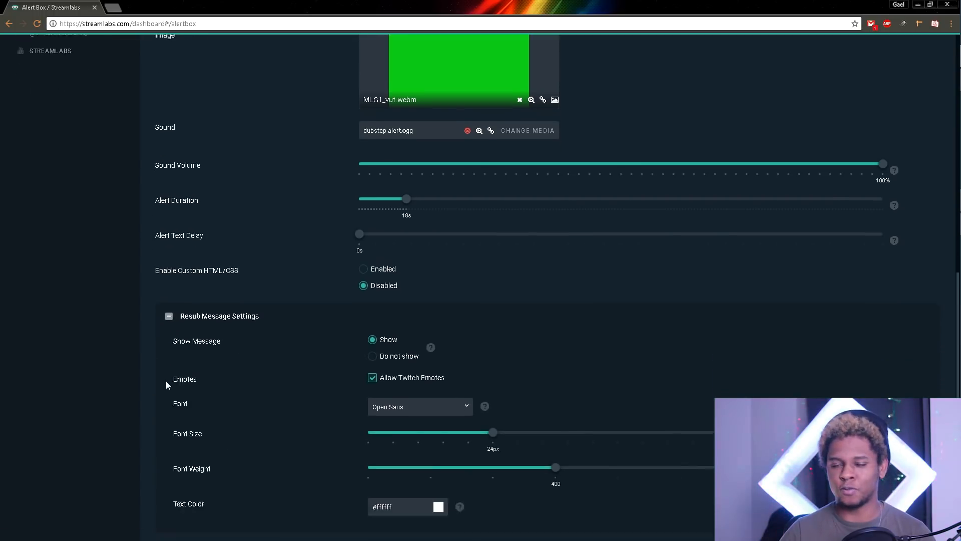
scroll(167, 384, down, 1)
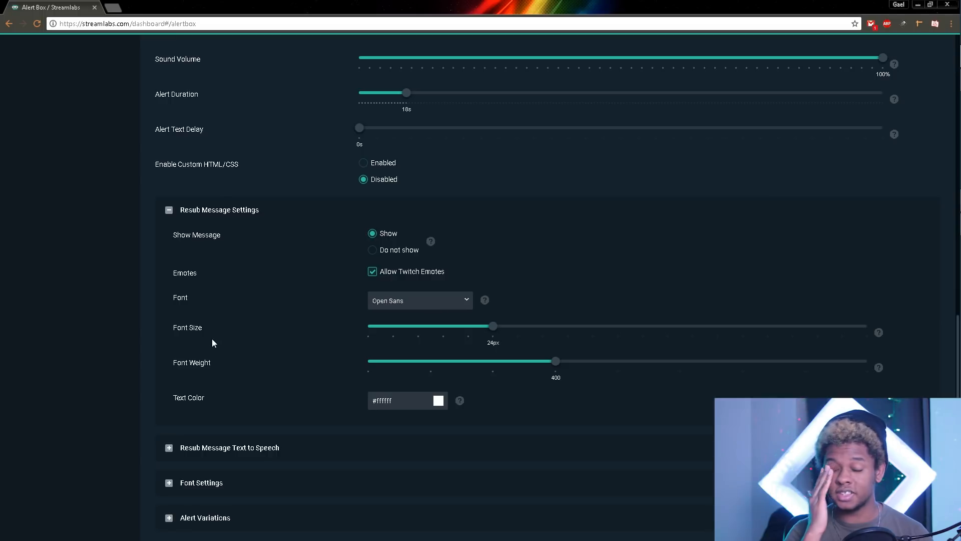
scroll(266, 311, down, 1)
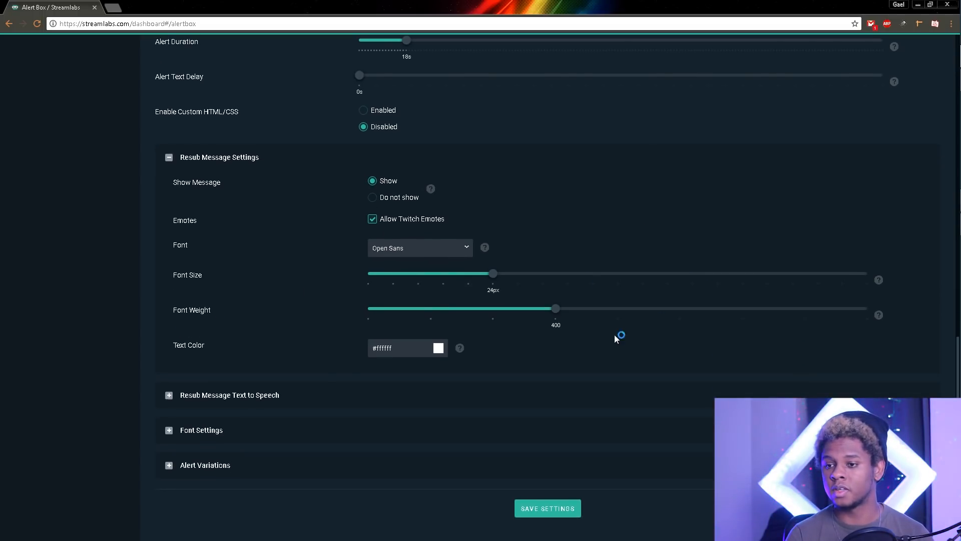
click(169, 396)
scroll(149, 404, down, 3)
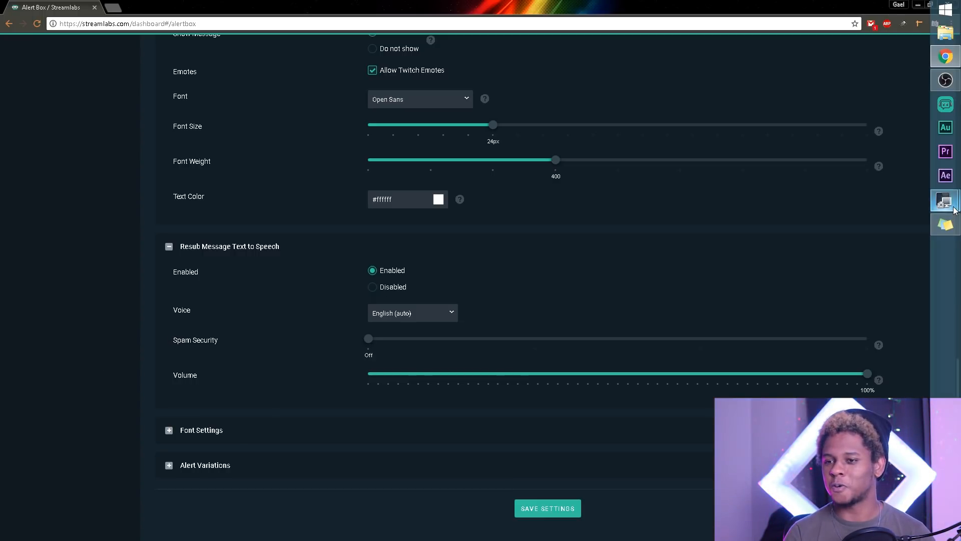
mouse_move(954, 210)
click(865, 244)
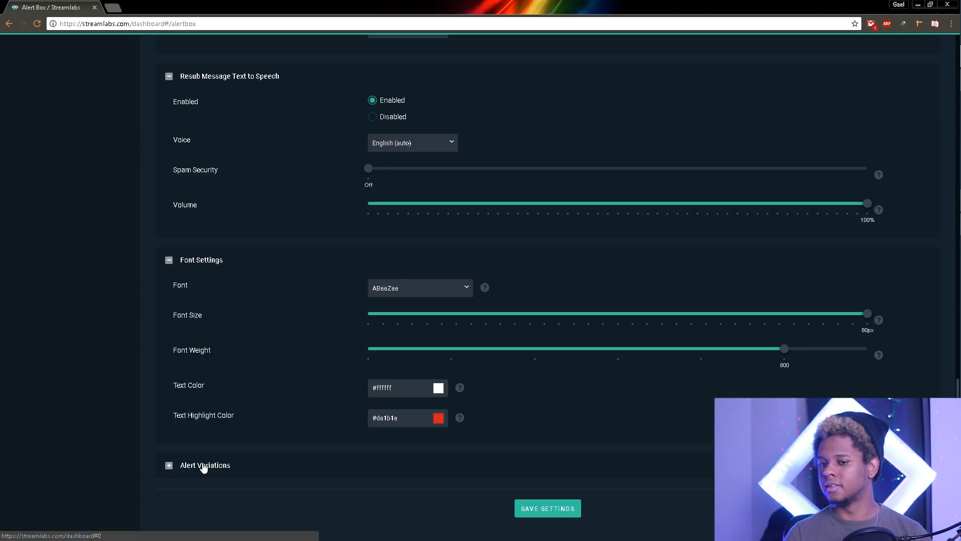
Step: Expand Alert Variations and begin adding a new subscription alert variation
click(169, 465)
scroll(133, 448, down, 2)
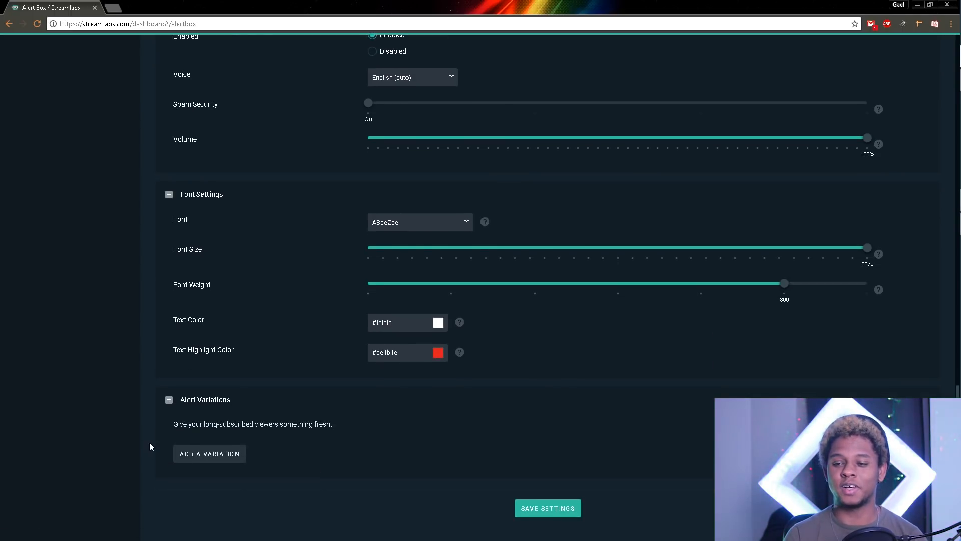
click(227, 457)
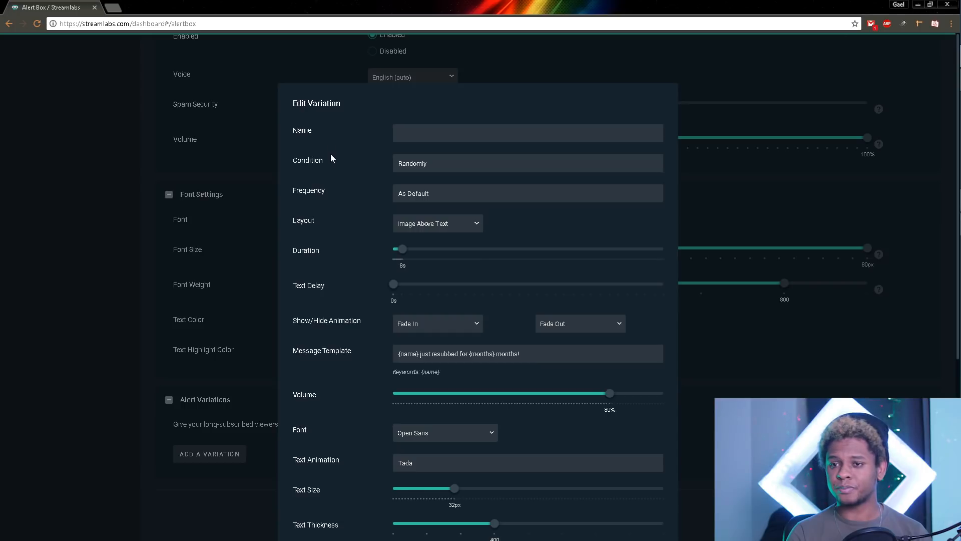
scroll(308, 148, down, 2)
scroll(307, 150, up, 2)
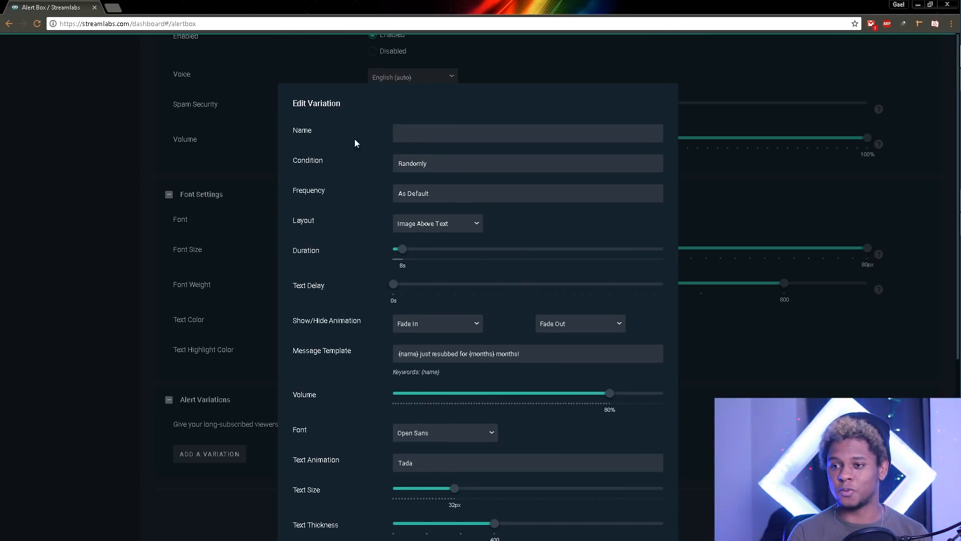
scroll(362, 153, down, 6)
scroll(354, 261, up, 2)
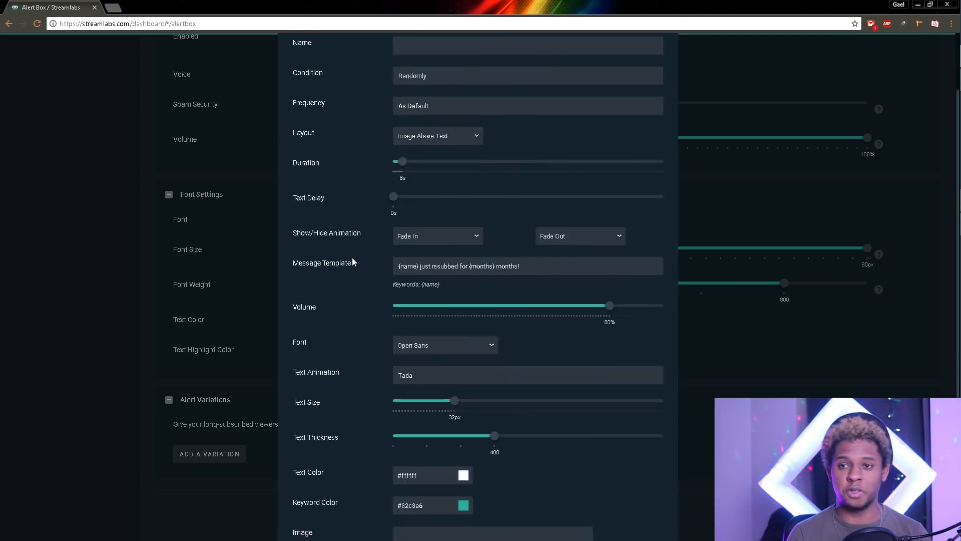
scroll(353, 257, up, 4)
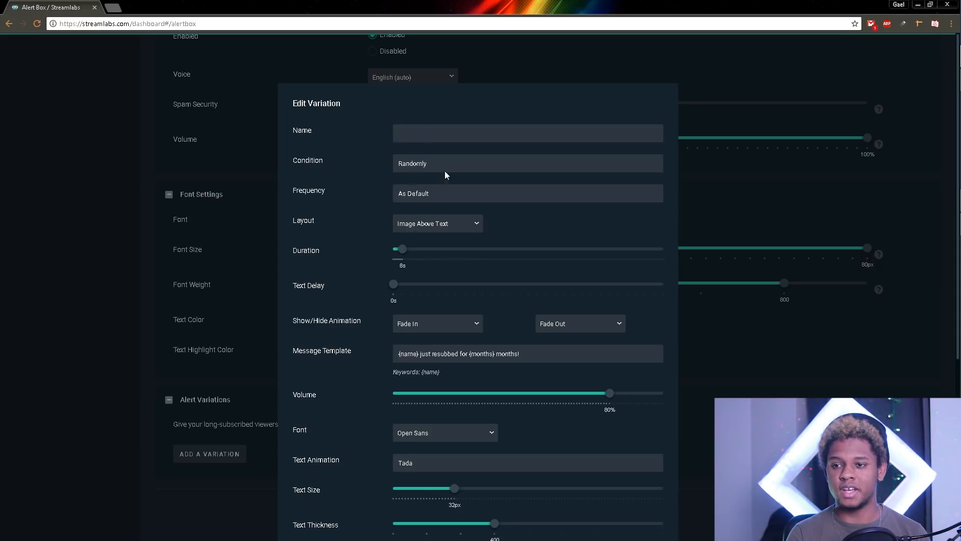
click(446, 168)
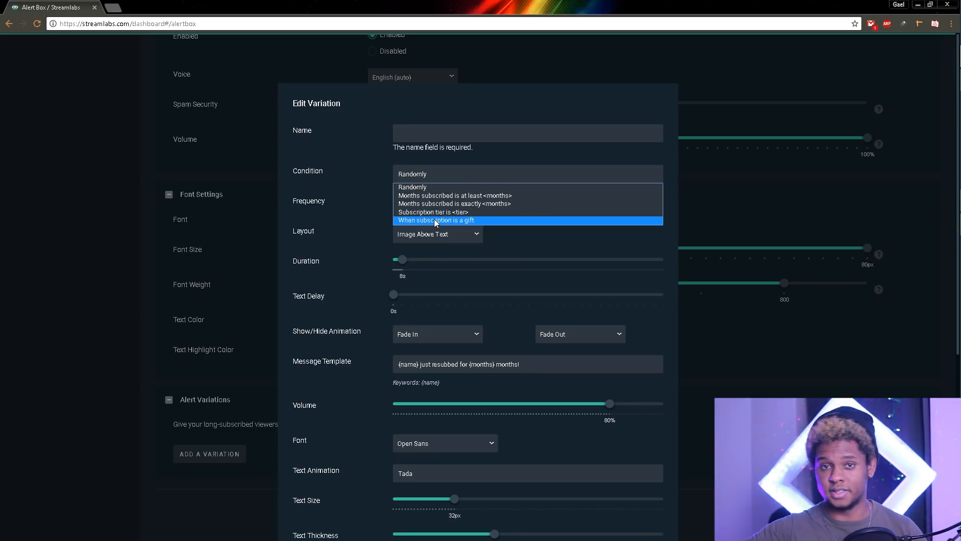
click(346, 199)
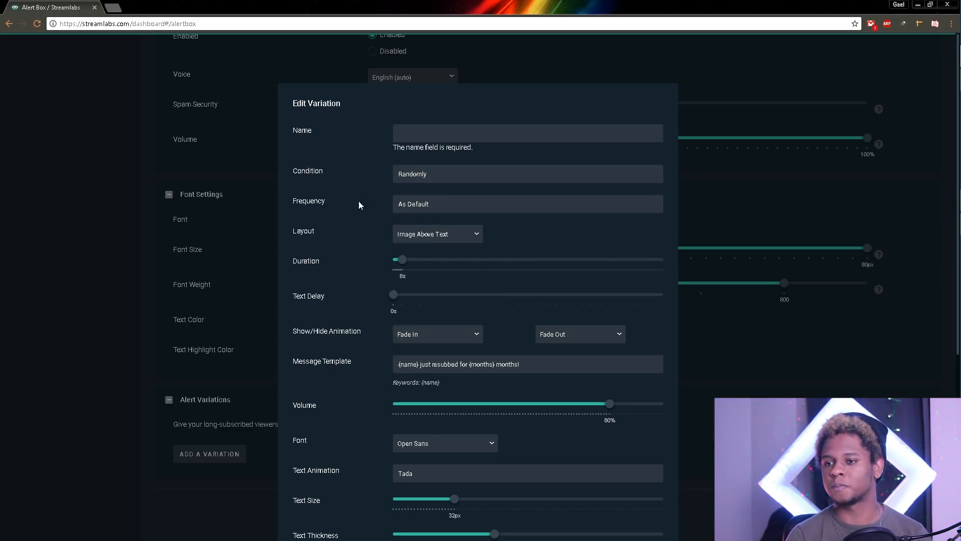
click(430, 205)
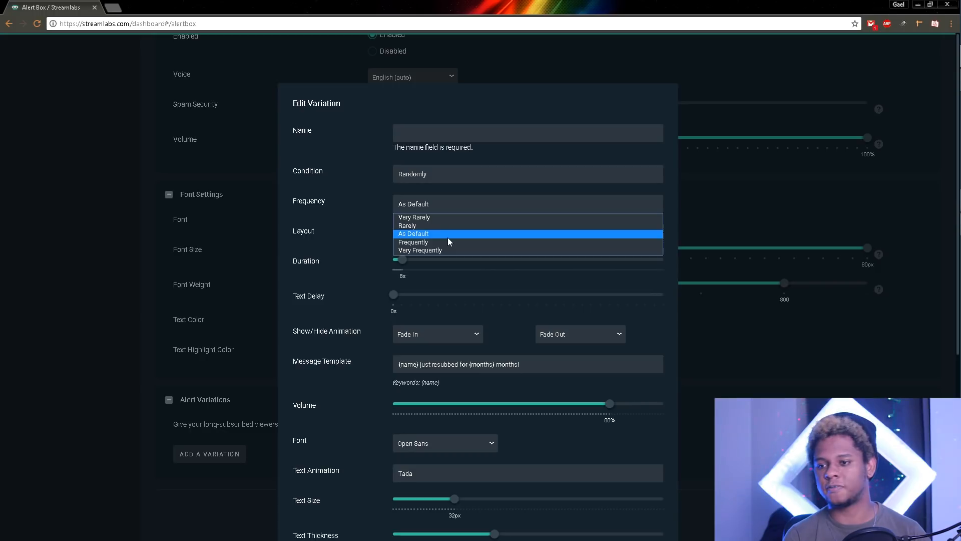
click(358, 182)
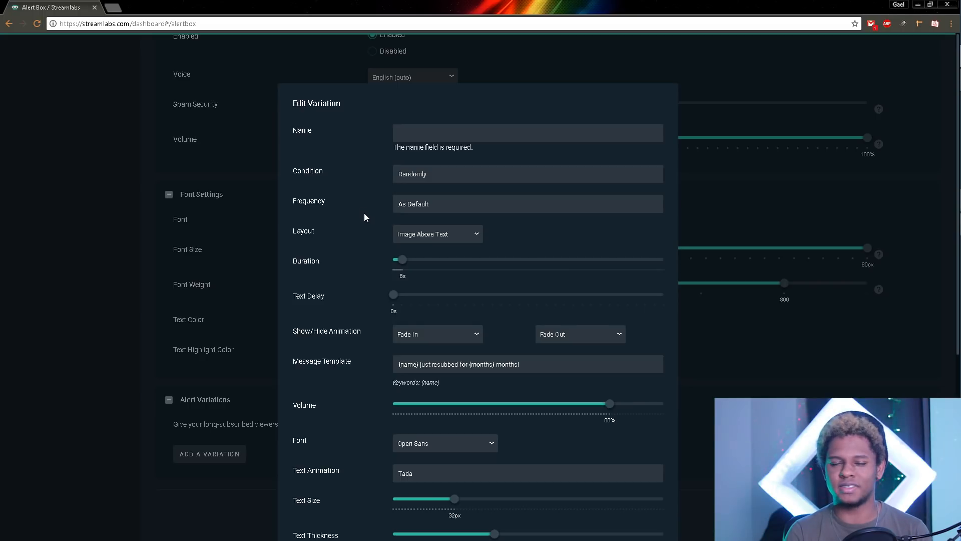
scroll(364, 214, down, 5)
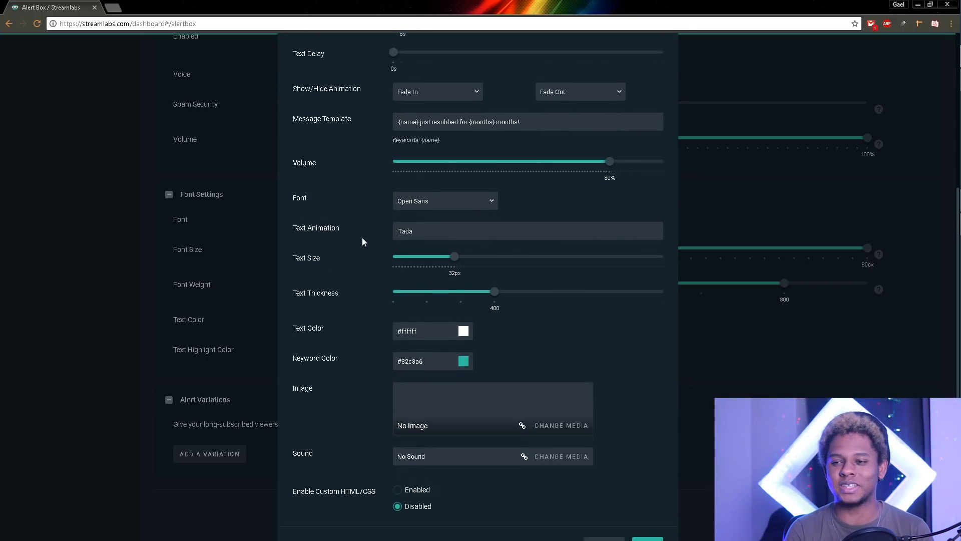
scroll(345, 265, down, 1)
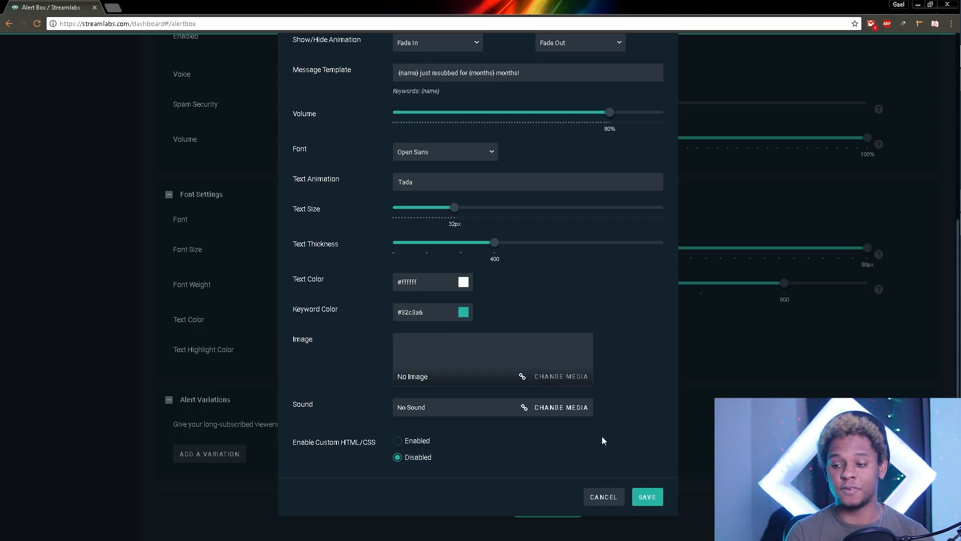
click(606, 497)
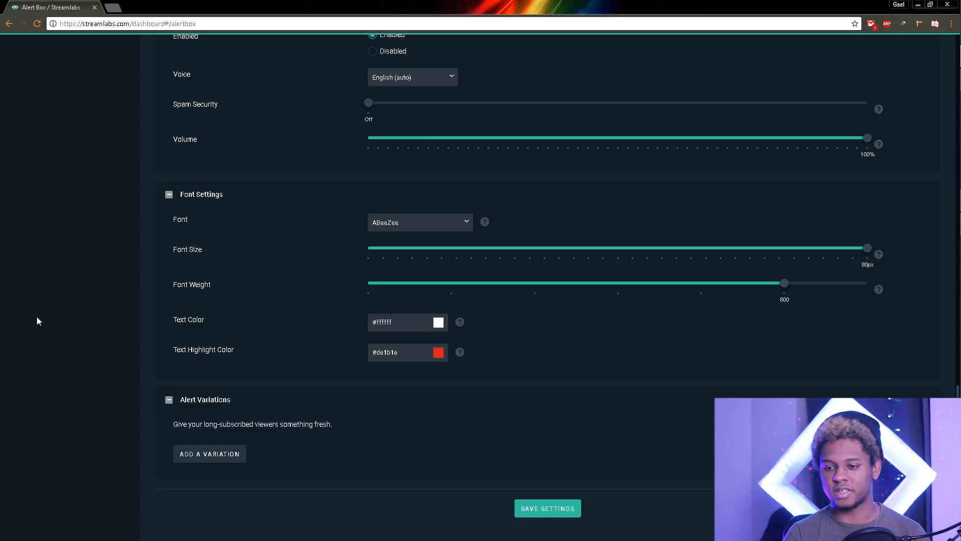
scroll(146, 325, up, 15)
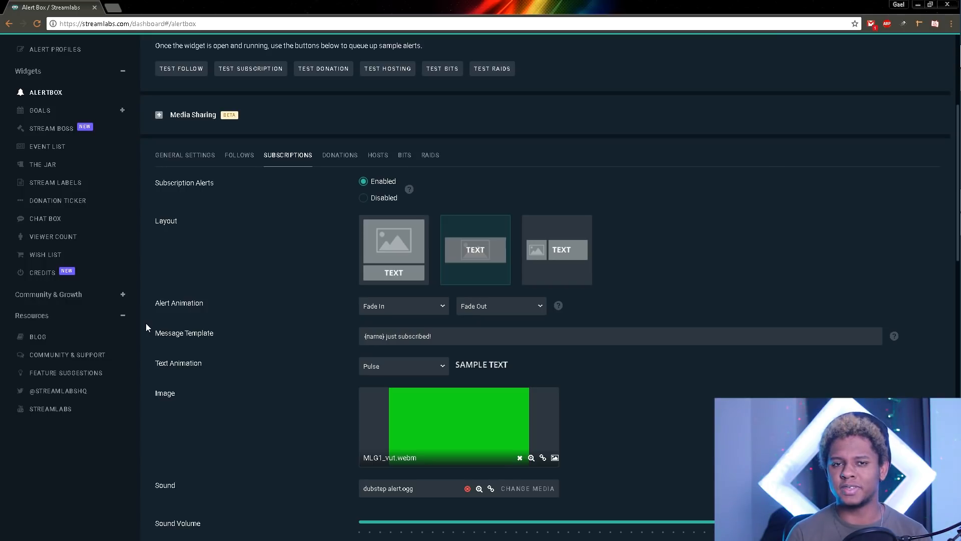
click(330, 159)
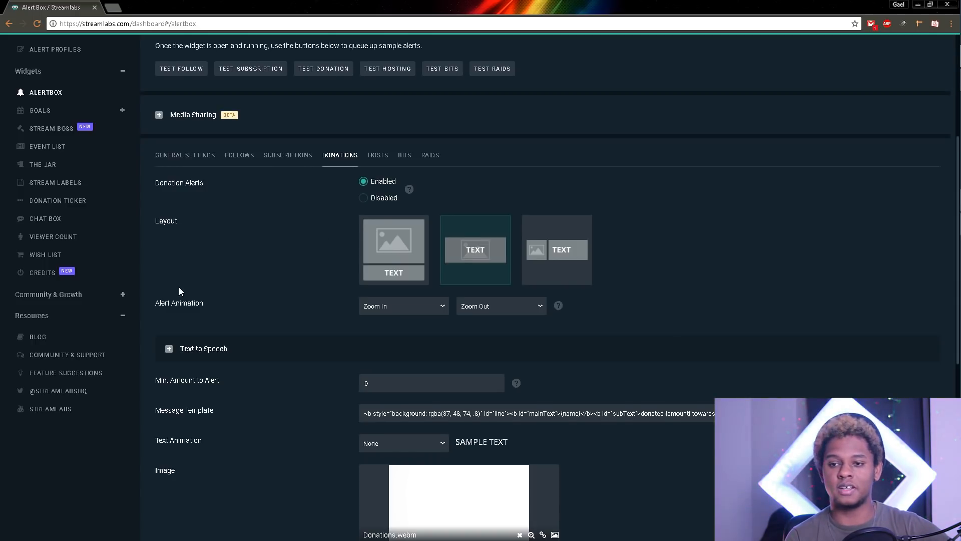
Step: Expand donation text-to-speech and review the voice list, keeping English (GB)
scroll(179, 287, down, 2)
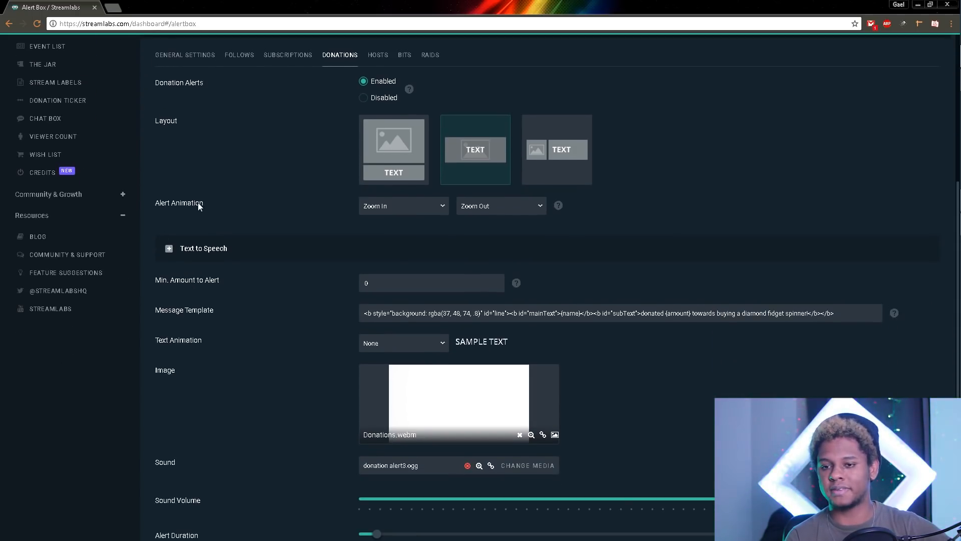
click(169, 249)
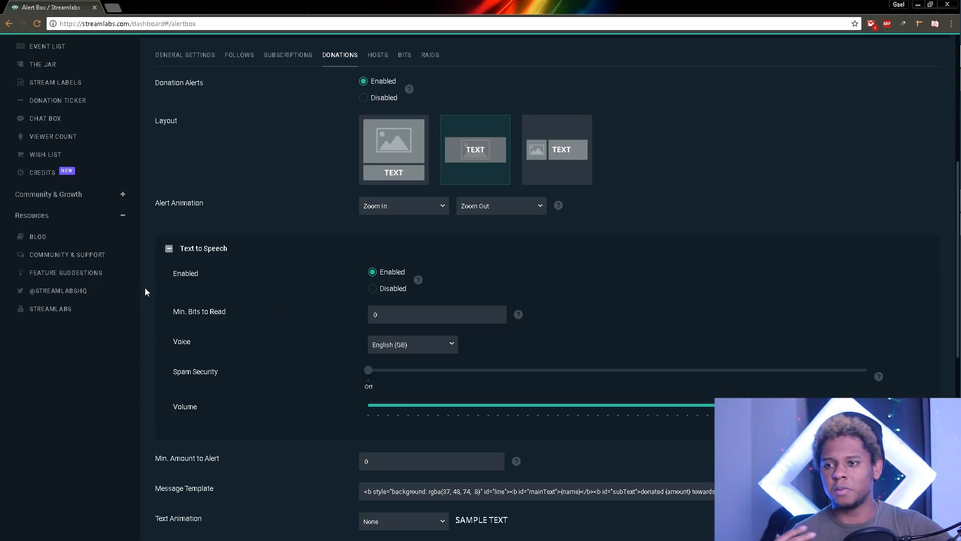
scroll(146, 301, down, 2)
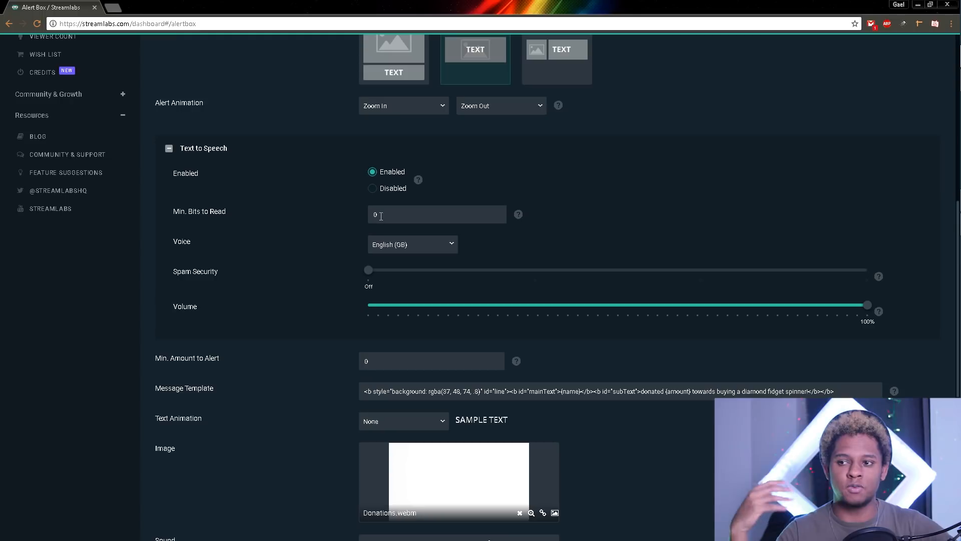
click(453, 244)
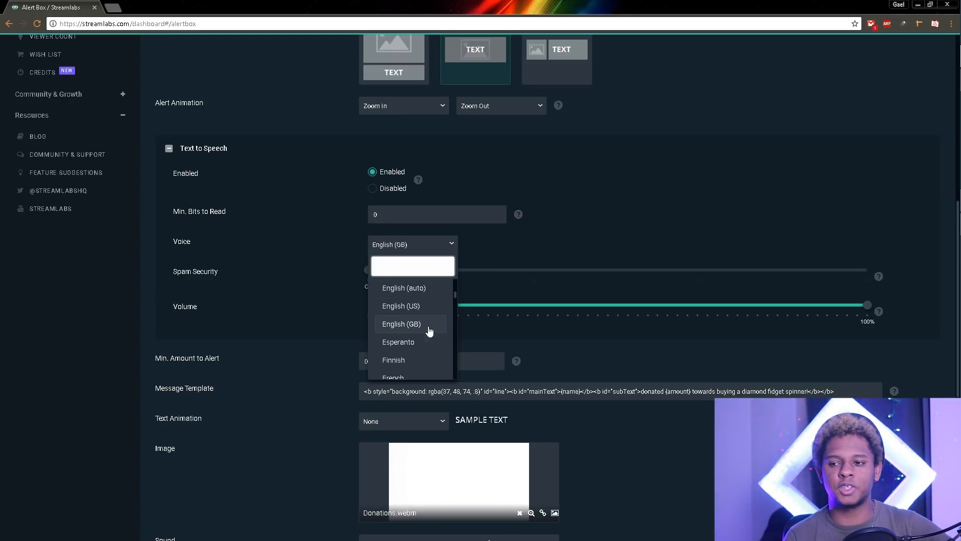
click(143, 269)
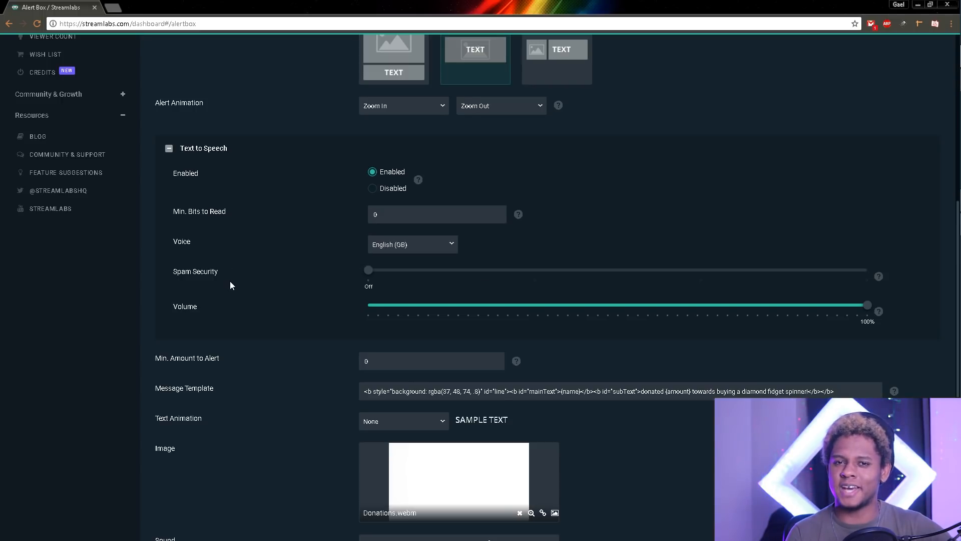
Step: Collapse the donation Text to Speech options
scroll(220, 281, down, 2)
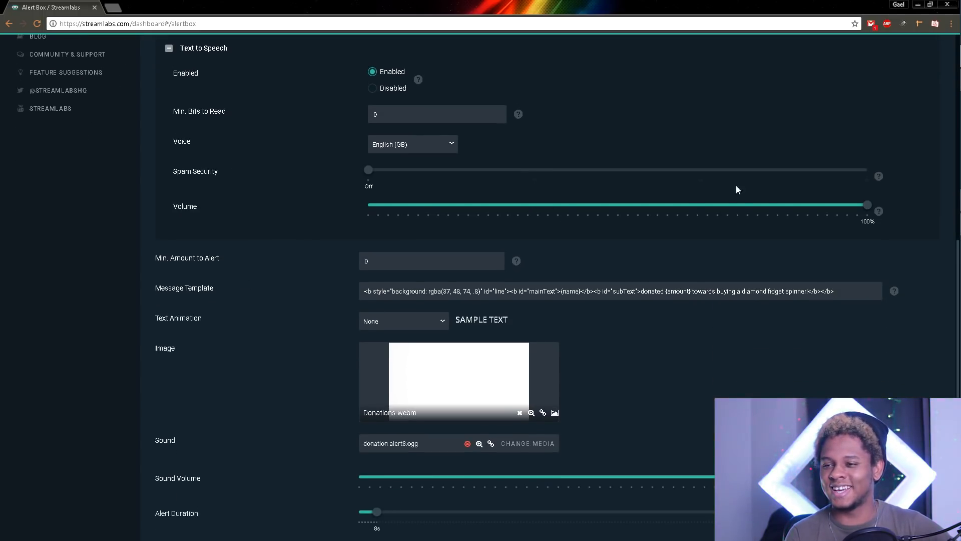
scroll(163, 203, up, 4)
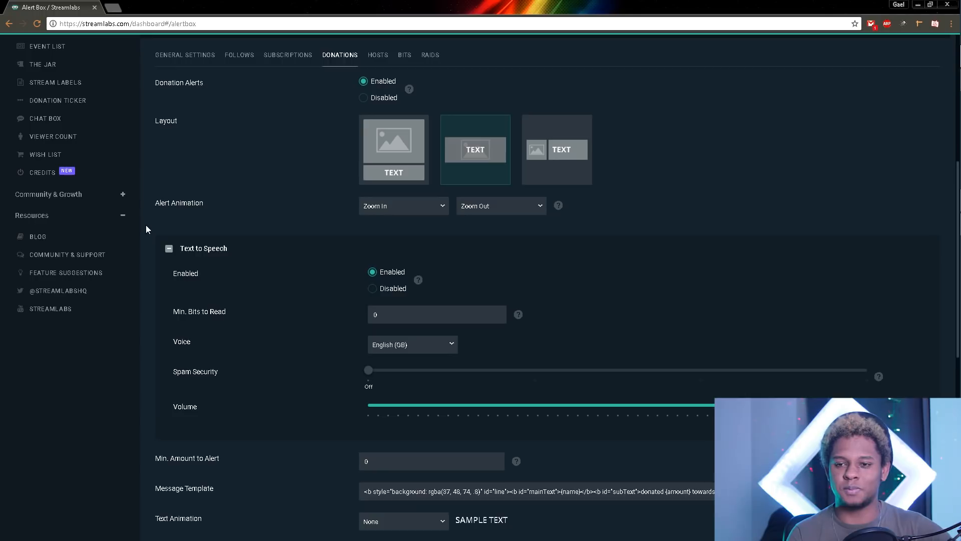
click(169, 250)
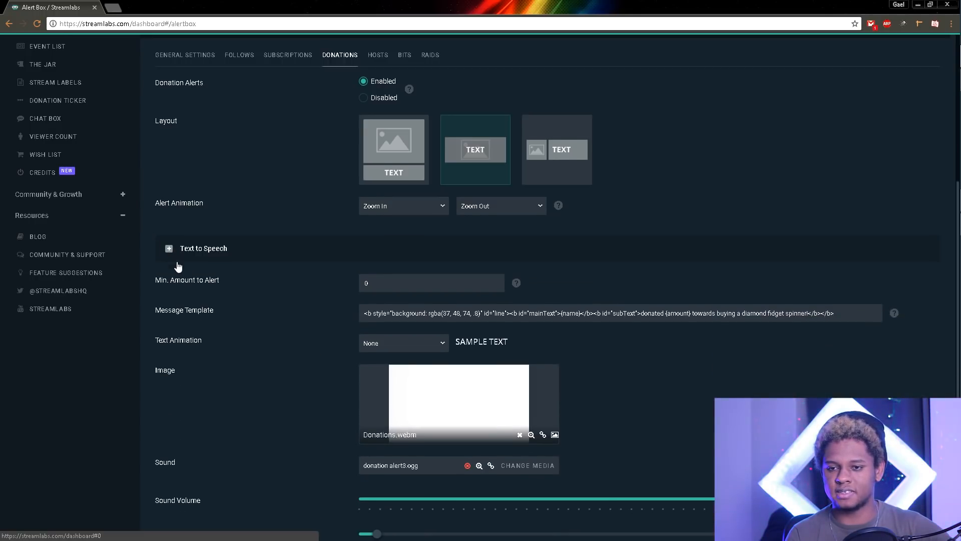
scroll(176, 278, down, 1)
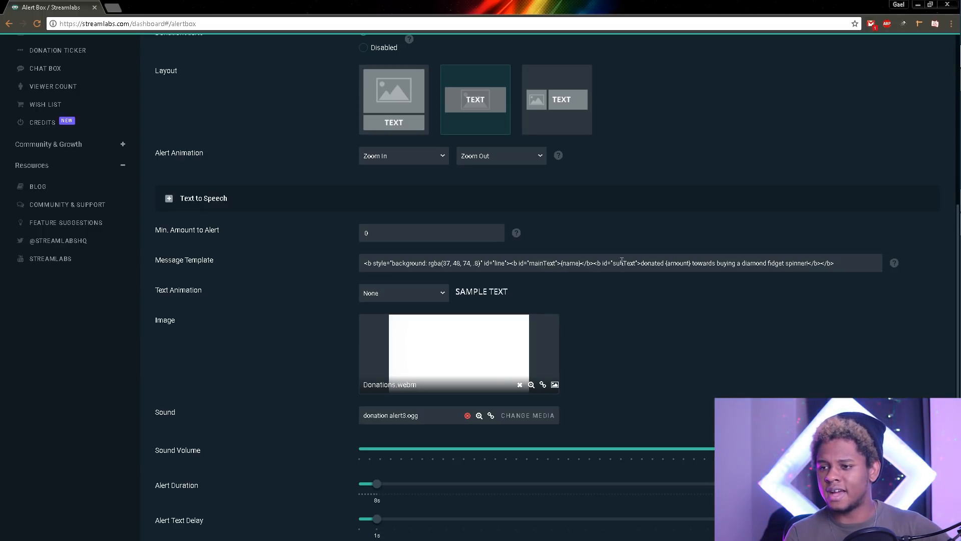
scroll(215, 262, down, 2)
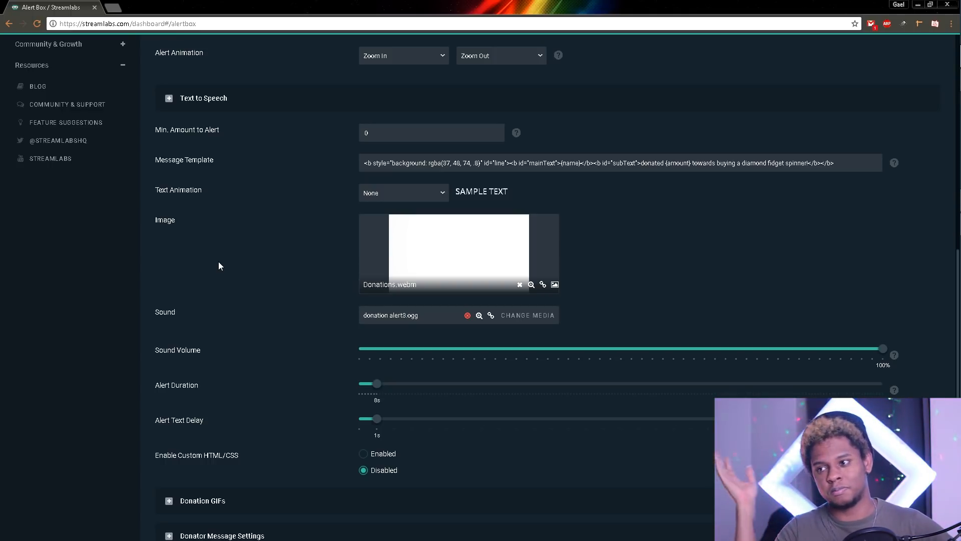
scroll(215, 175, down, 2)
scroll(220, 181, up, 2)
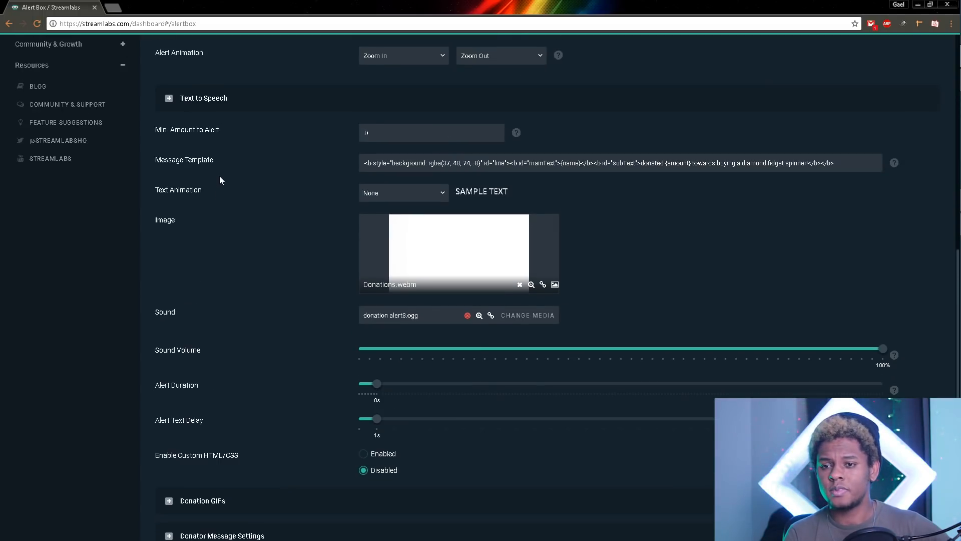
scroll(200, 221, down, 3)
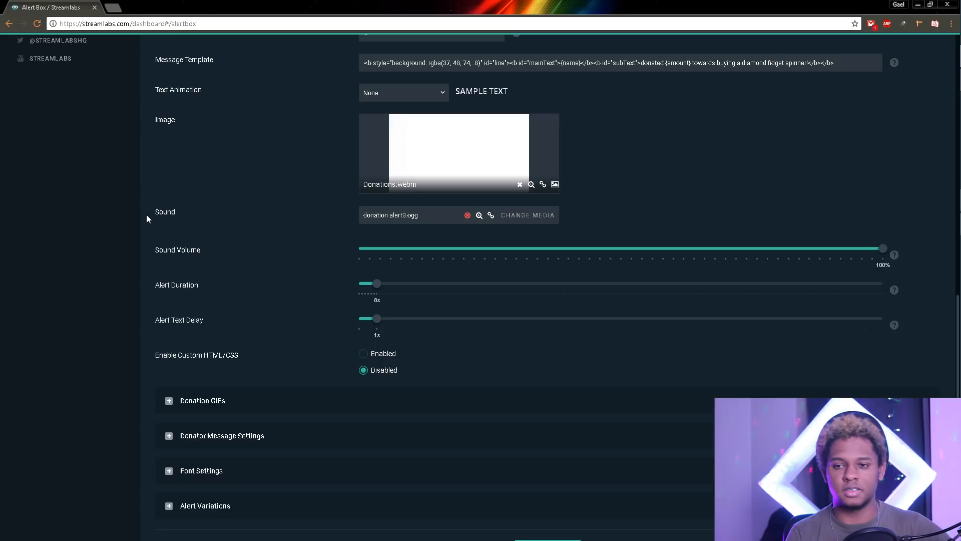
scroll(195, 218, down, 1)
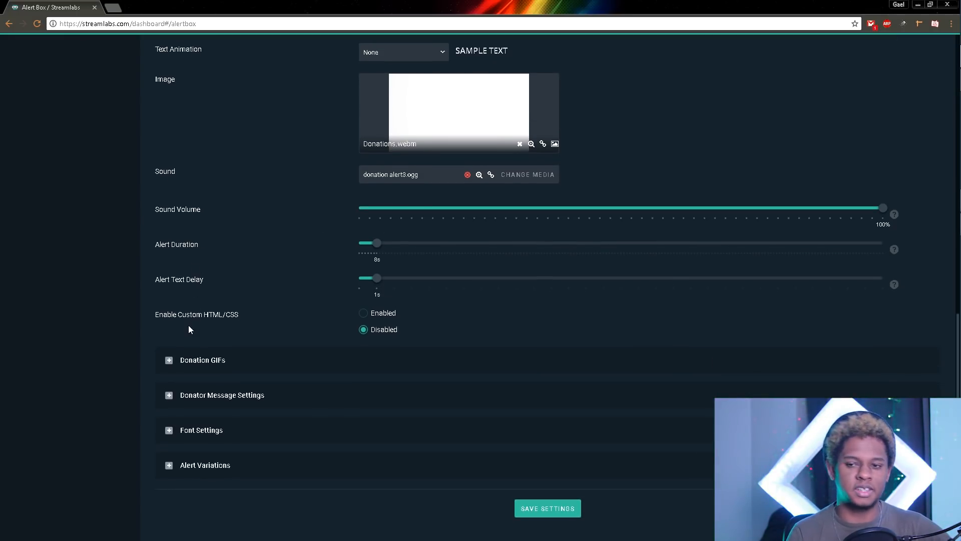
click(169, 361)
scroll(156, 372, down, 5)
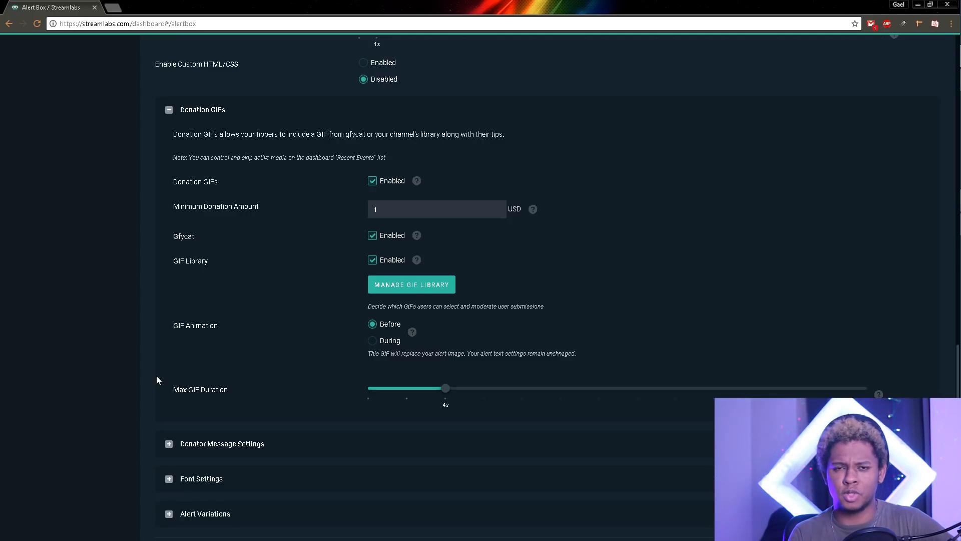
scroll(156, 376, up, 1)
scroll(156, 379, up, 1)
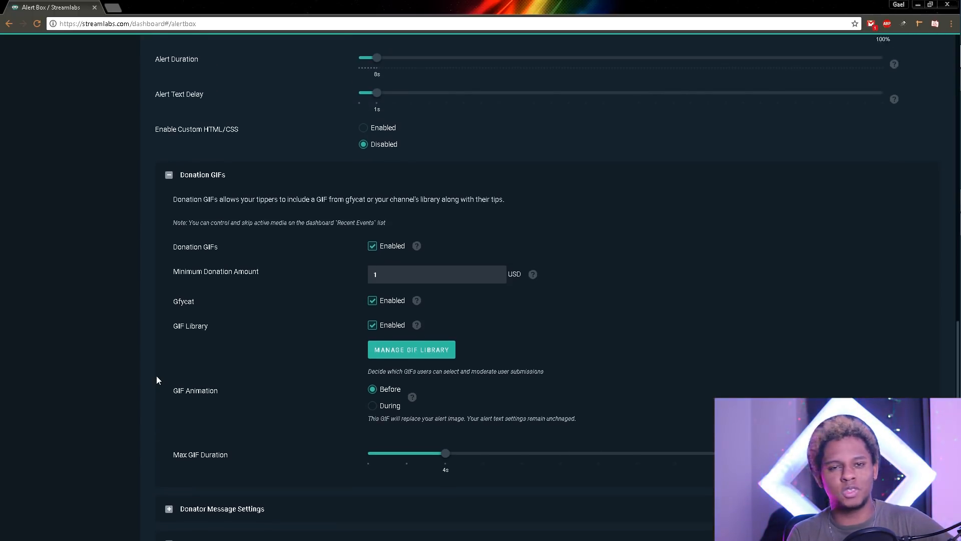
scroll(266, 325, down, 2)
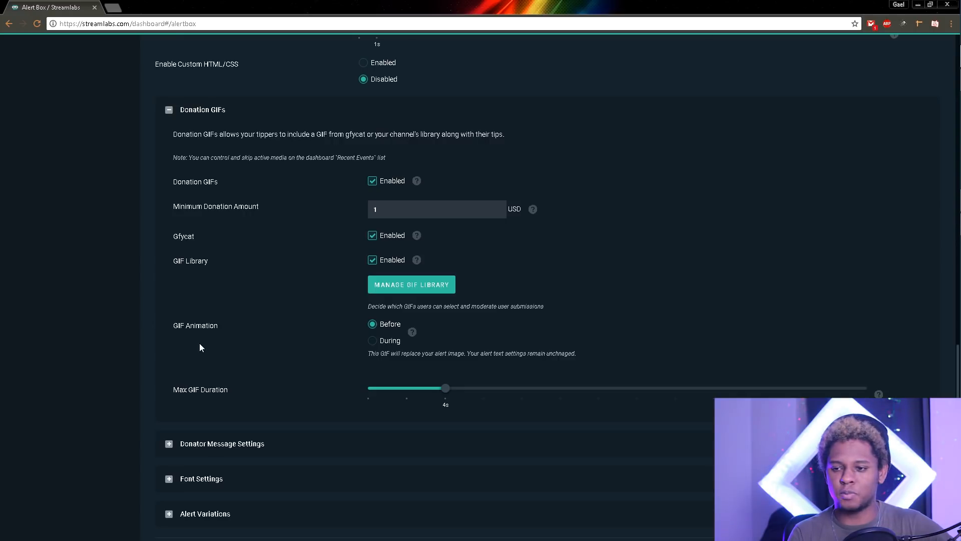
scroll(172, 211, up, 2)
click(169, 210)
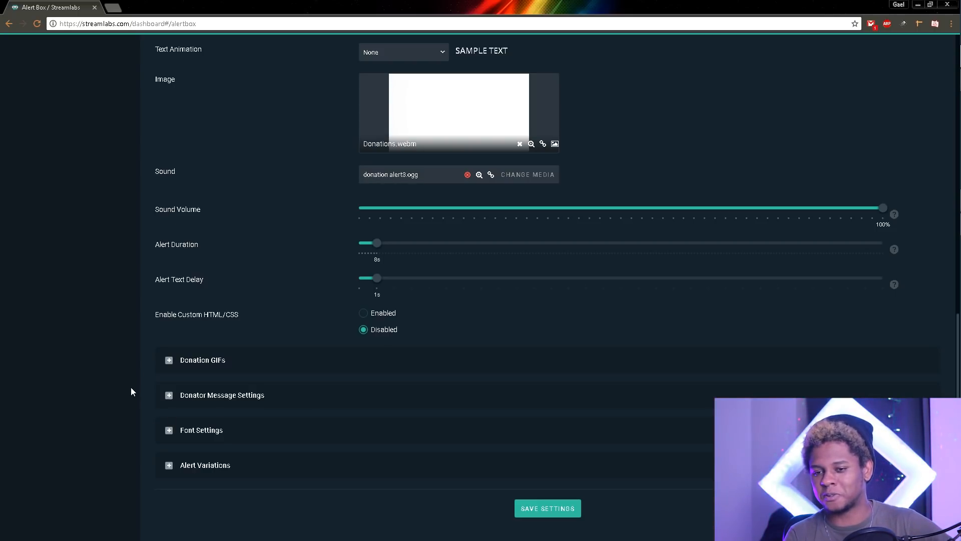
click(170, 395)
scroll(167, 350, down, 3)
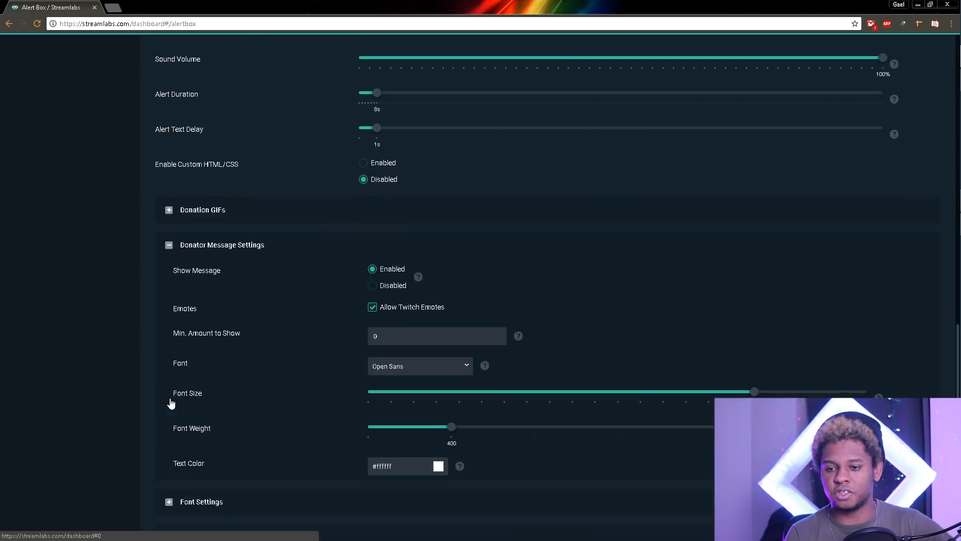
scroll(224, 321, down, 2)
scroll(225, 324, down, 1)
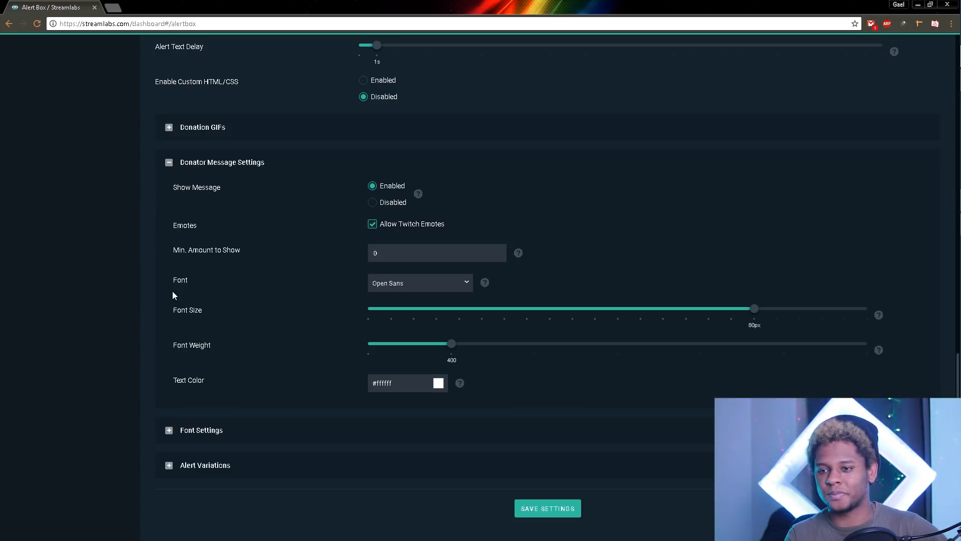
click(169, 163)
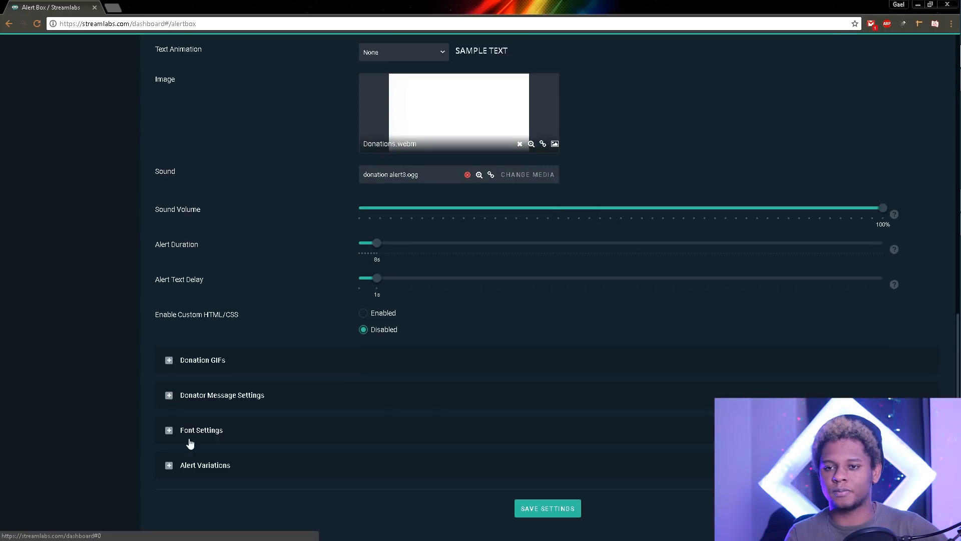
click(169, 431)
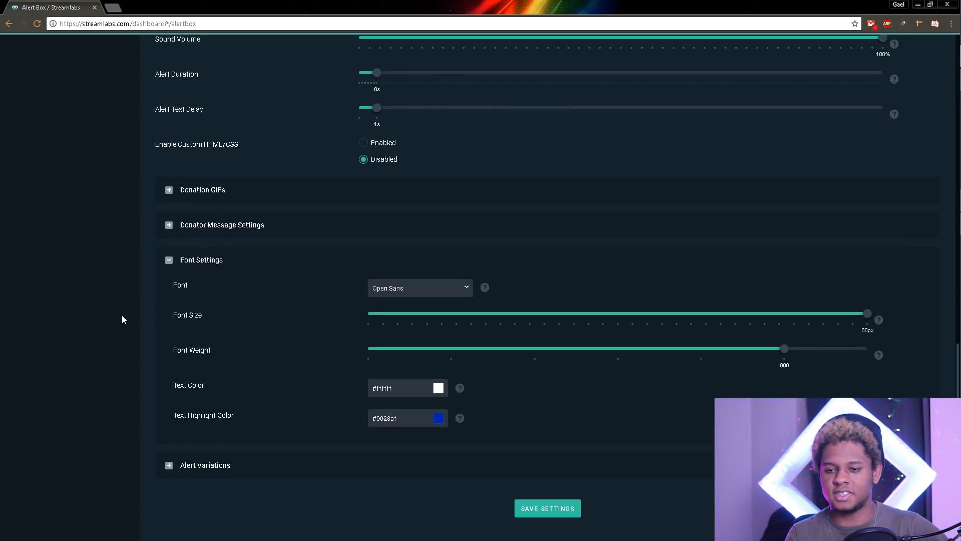
click(170, 259)
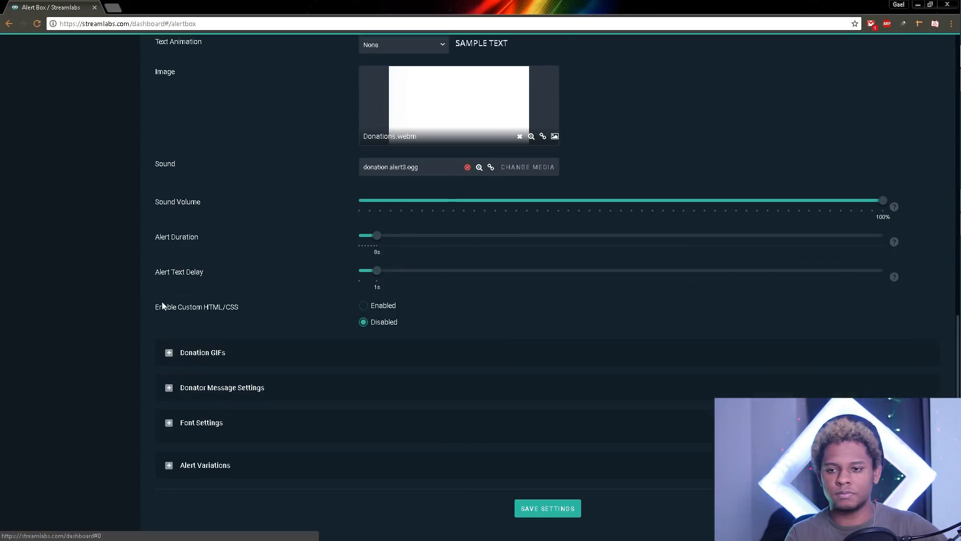
click(169, 466)
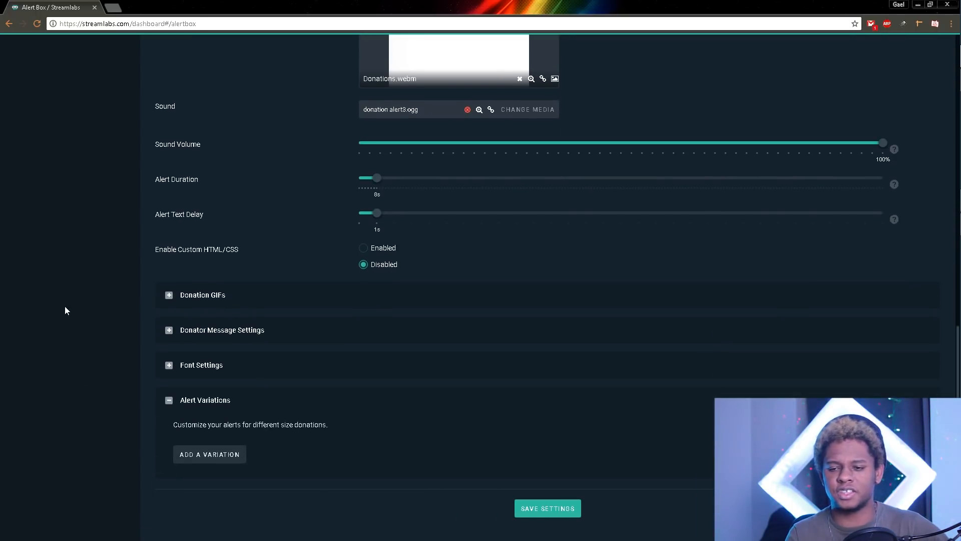
click(169, 401)
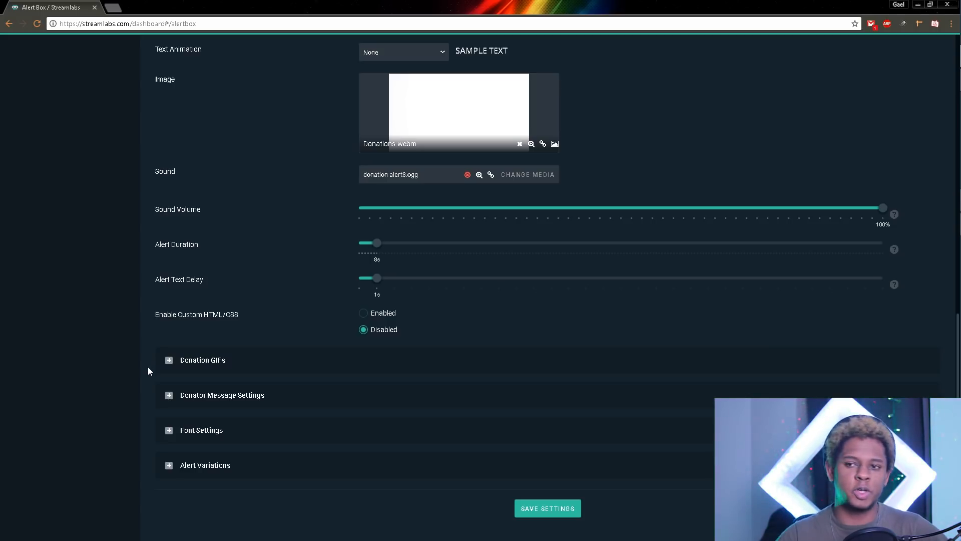
scroll(158, 373, up, 15)
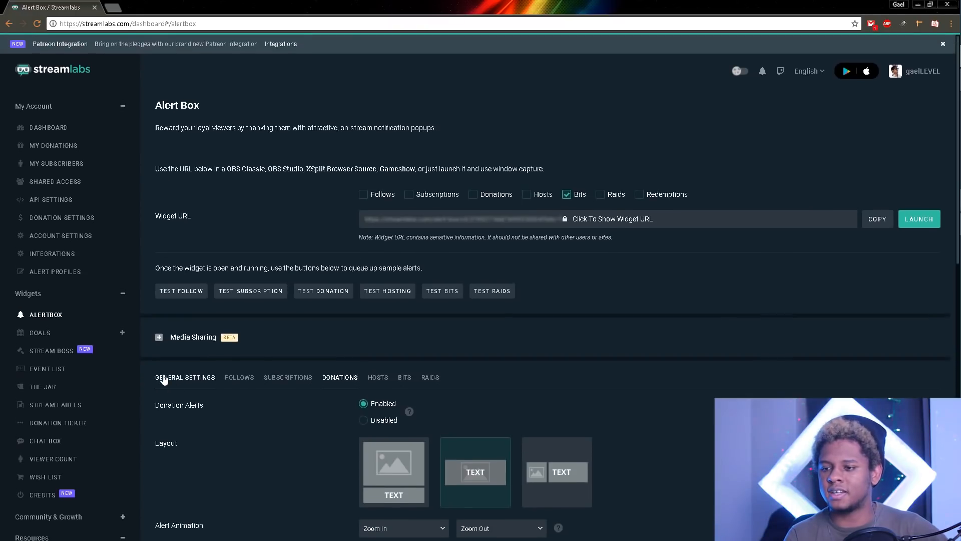
Step: Review the HOSTS alert options: Fade In/Fade Out, Wiggle text, Hosts.webm, Host alert.ogg, 4s
click(378, 377)
scroll(153, 385, down, 5)
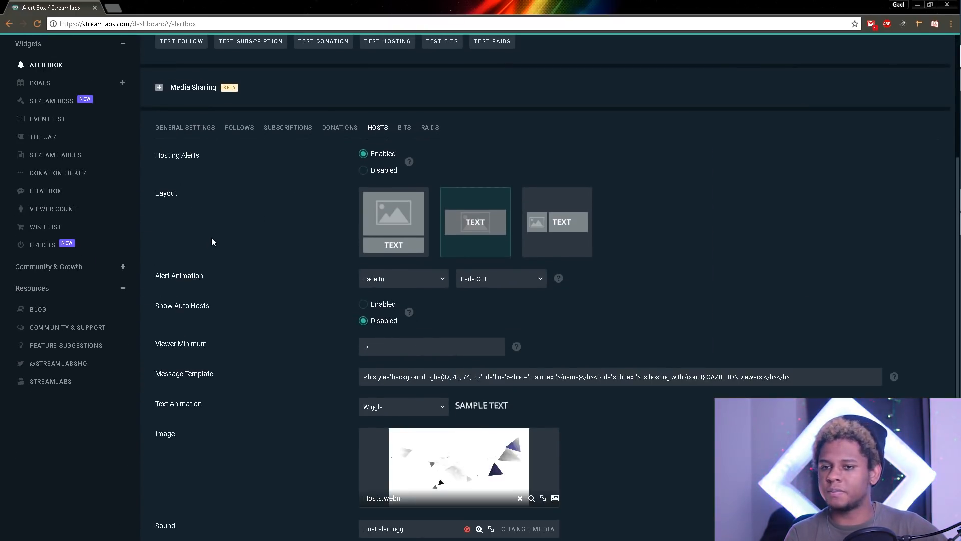
scroll(210, 239, down, 1)
scroll(206, 243, down, 1)
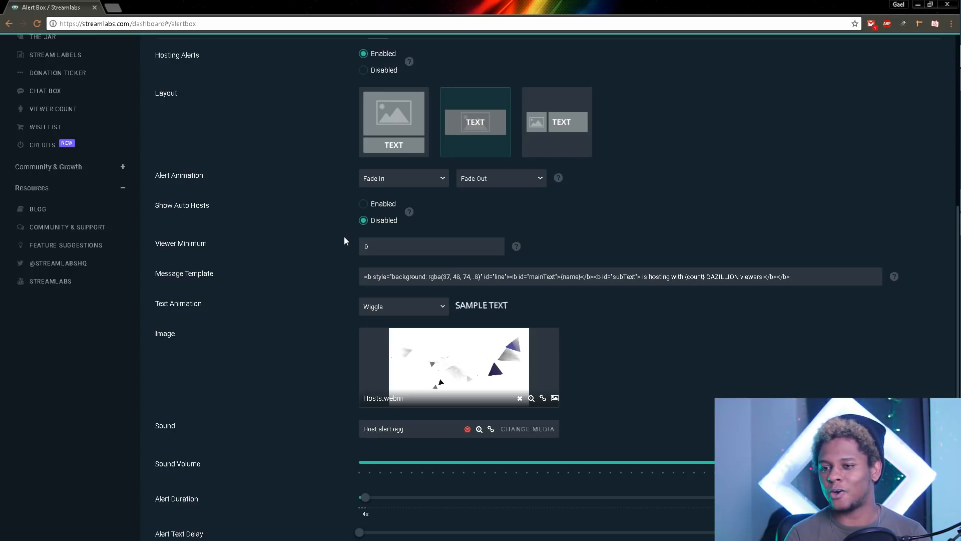
scroll(344, 239, down, 2)
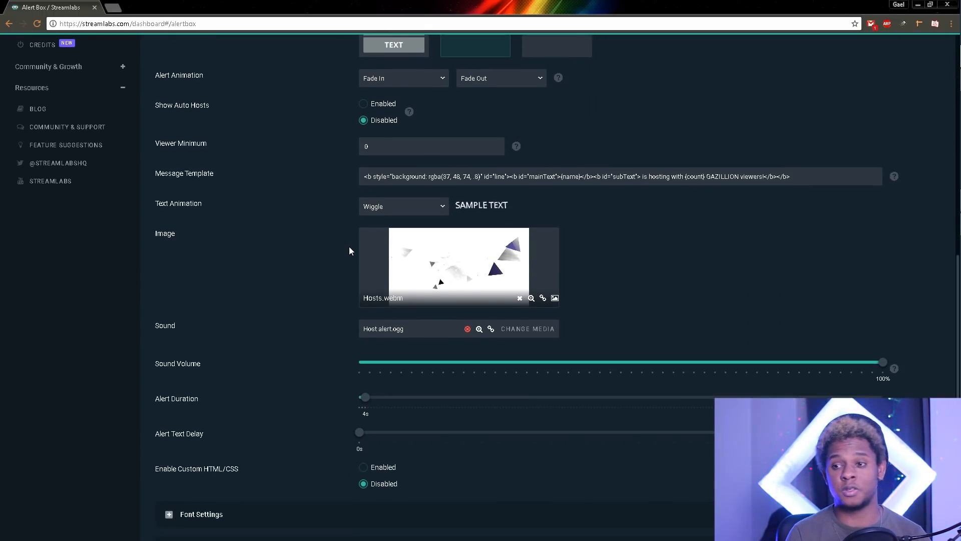
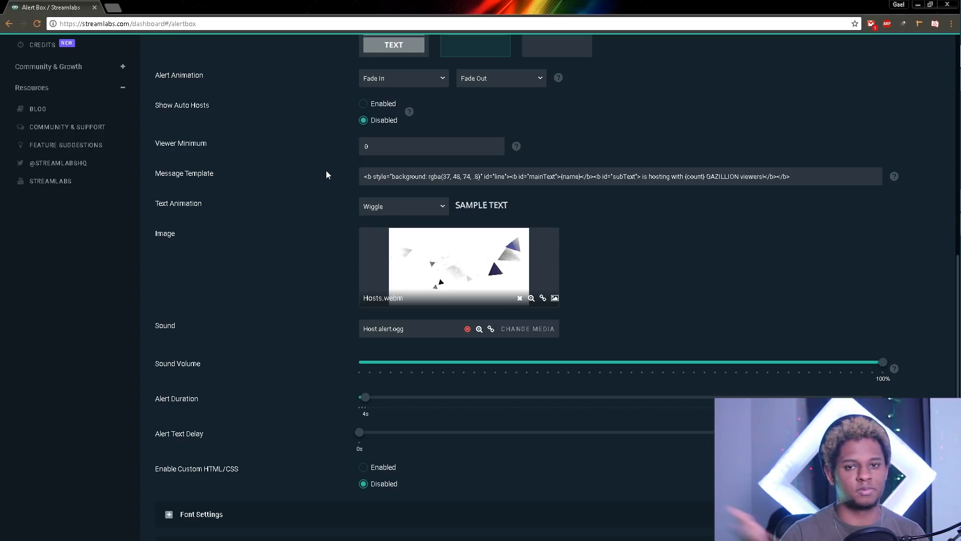
Step: Scroll back to the top of the Alert Box page and show the BITS alert settings
scroll(321, 179, down, 2)
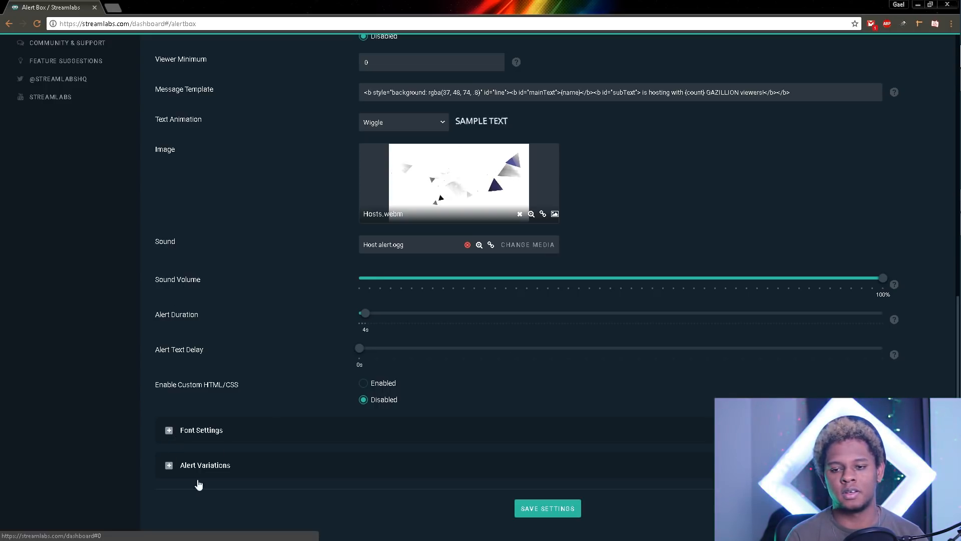
scroll(190, 446, up, 8)
scroll(190, 447, up, 3)
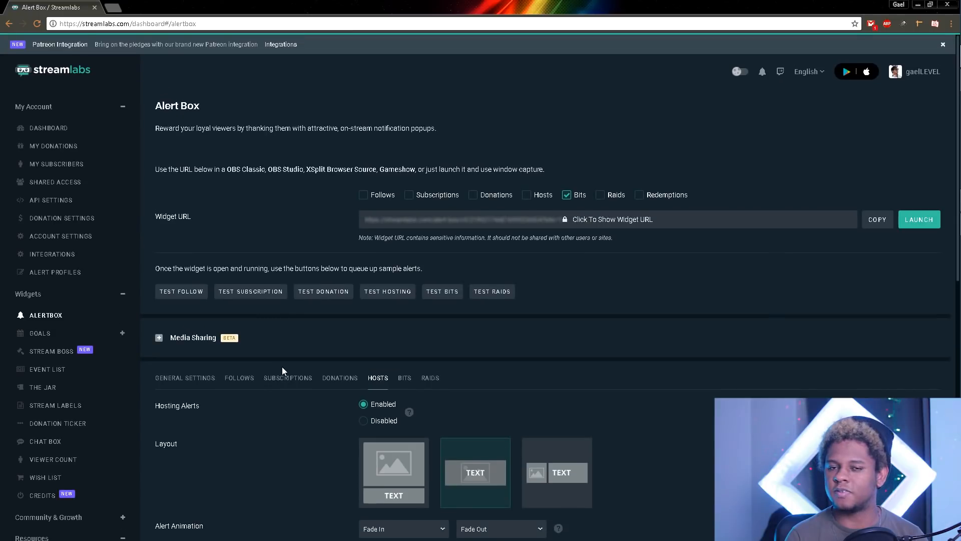
click(406, 378)
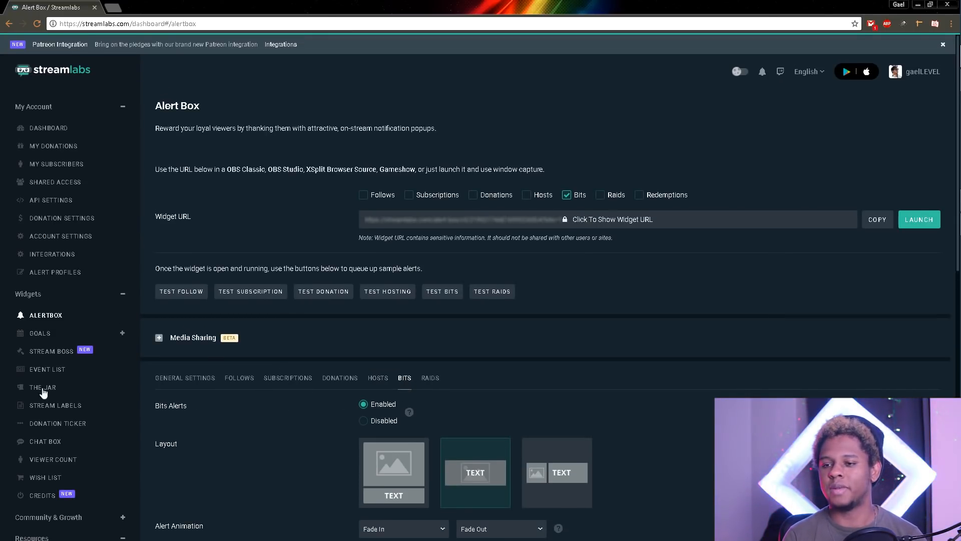
Step: Expand the Text to Speech options on the Bits tab
scroll(196, 359, down, 4)
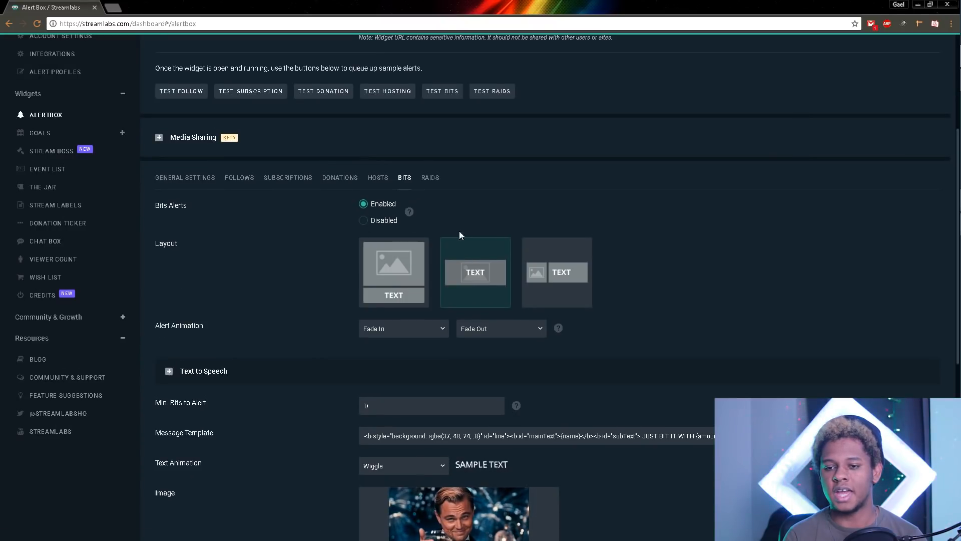
scroll(182, 296, down, 2)
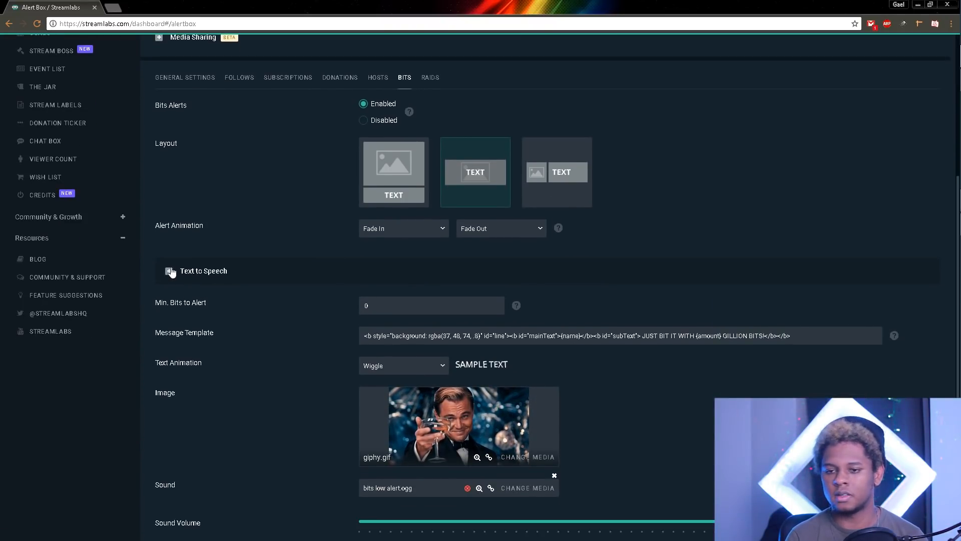
click(169, 270)
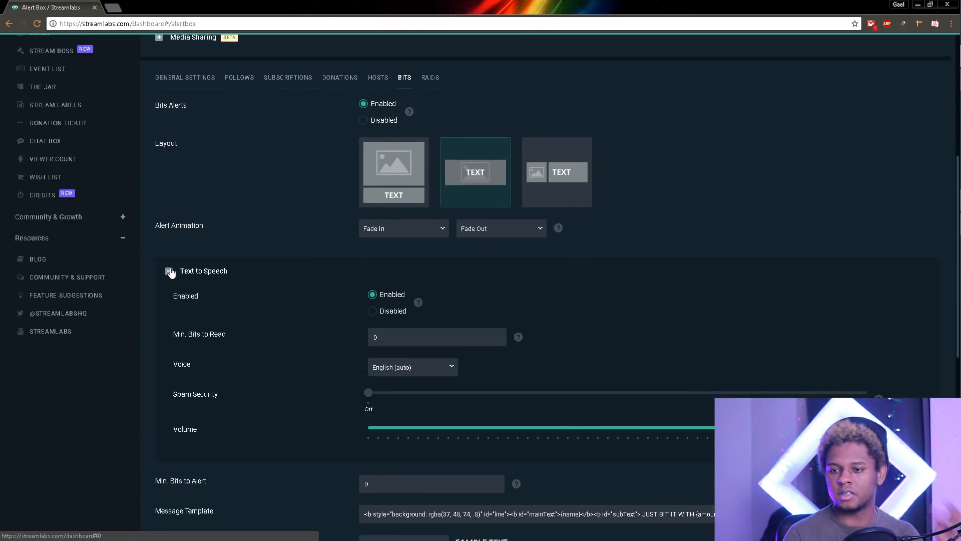
scroll(240, 291, up, 3)
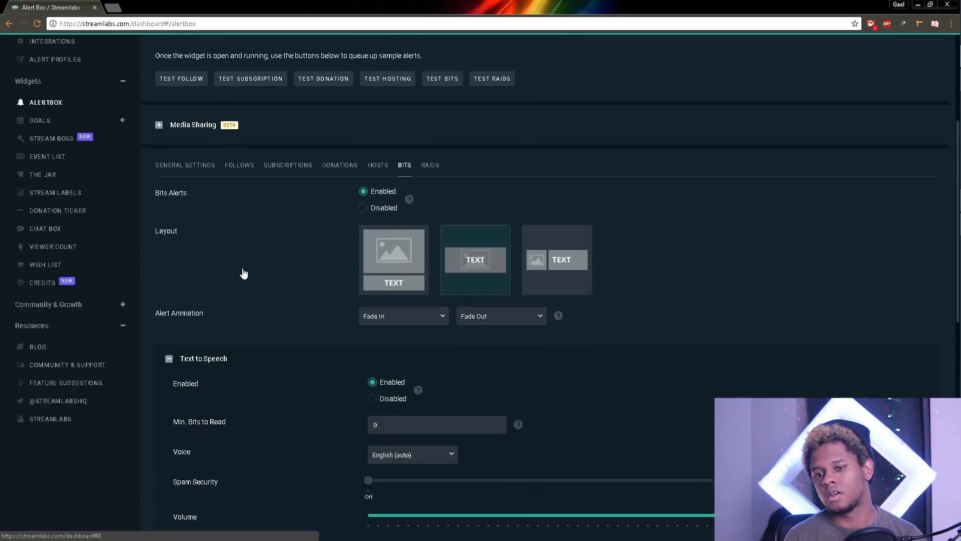
Step: On the Donations tab, expand and then collapse the Text to Speech options
click(340, 228)
scroll(212, 365, down, 2)
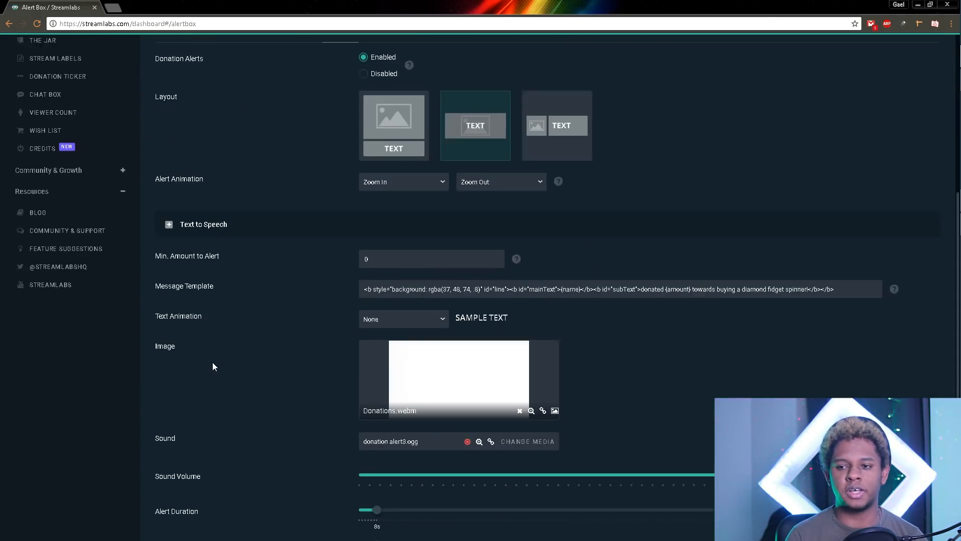
scroll(212, 365, up, 1)
scroll(213, 365, down, 1)
scroll(216, 359, up, 1)
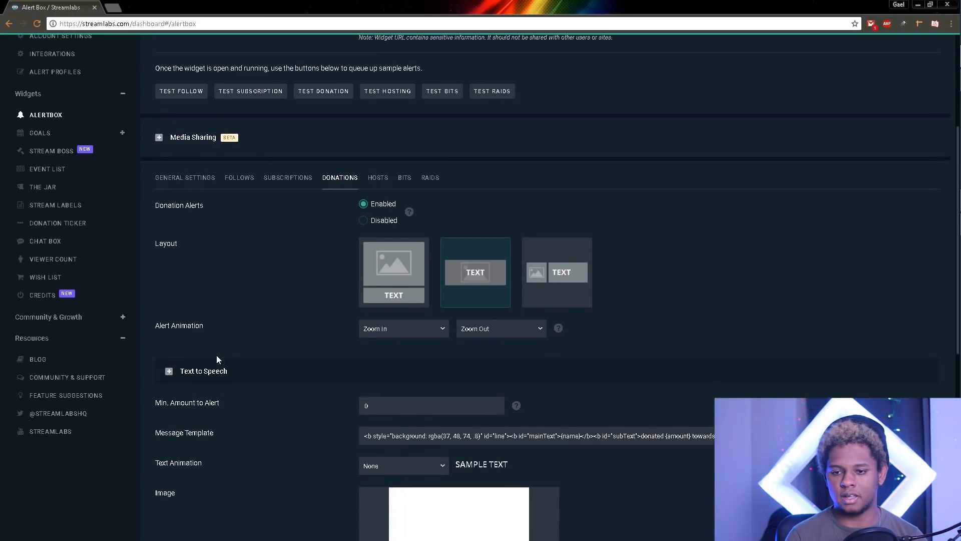
scroll(261, 358, down, 2)
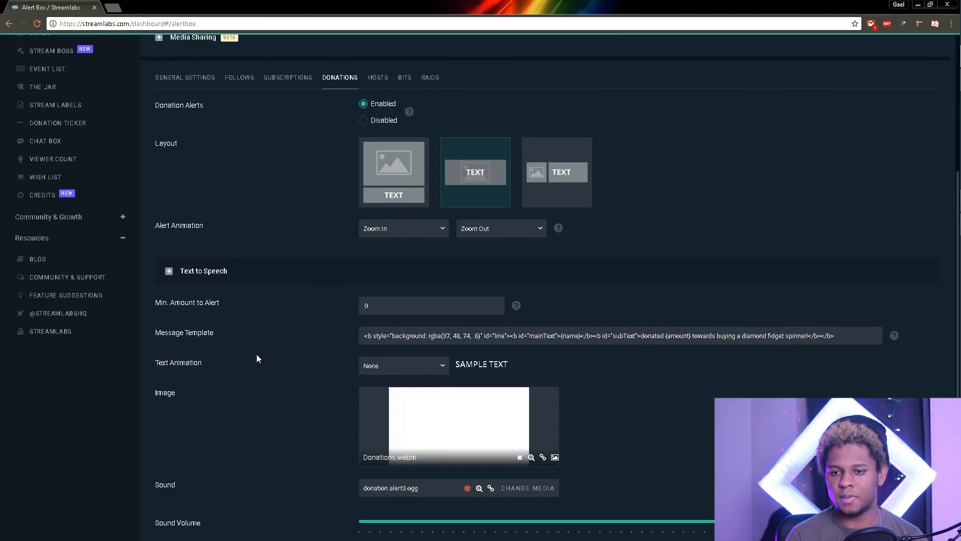
click(168, 271)
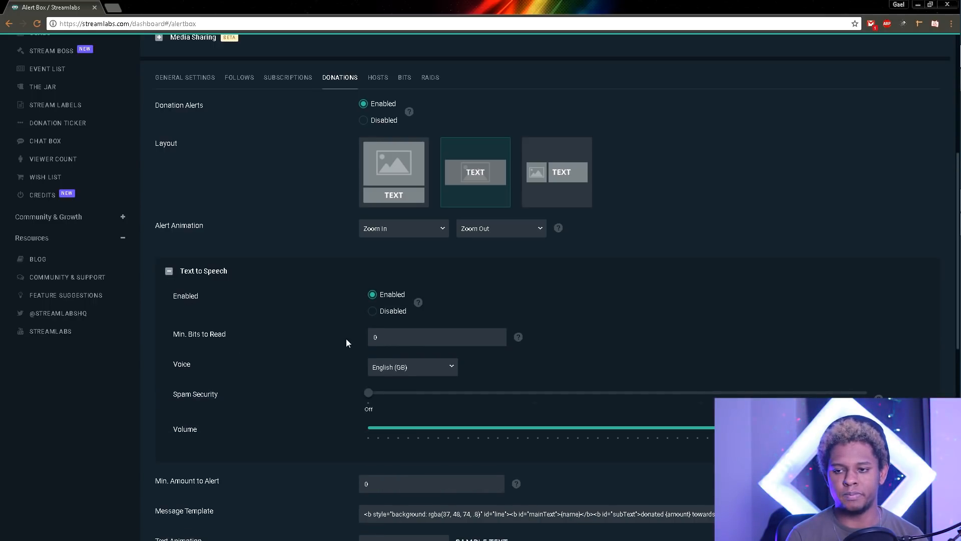
click(169, 271)
Step: Send a test bits alert to the widget and return to the Bits tab
scroll(208, 303, up, 4)
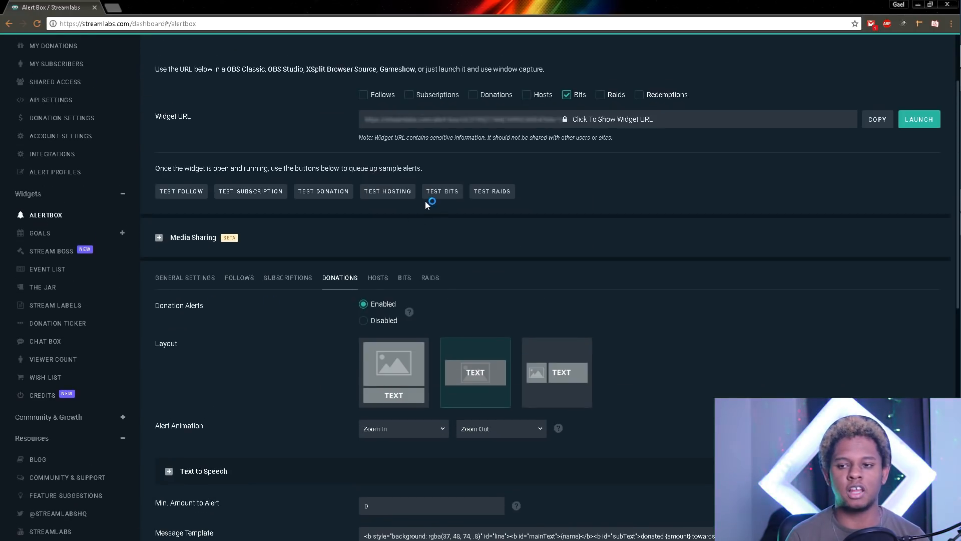
scroll(281, 388, down, 5)
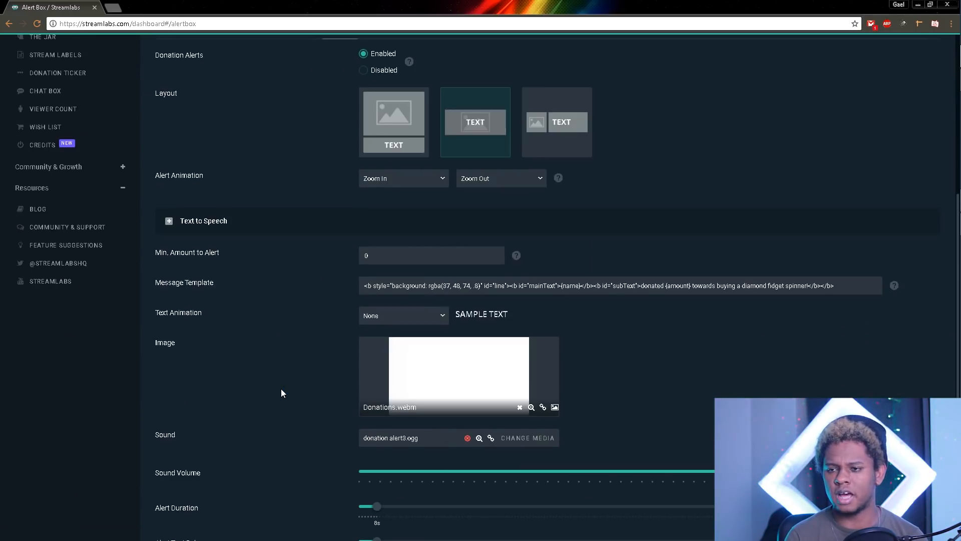
scroll(280, 388, up, 6)
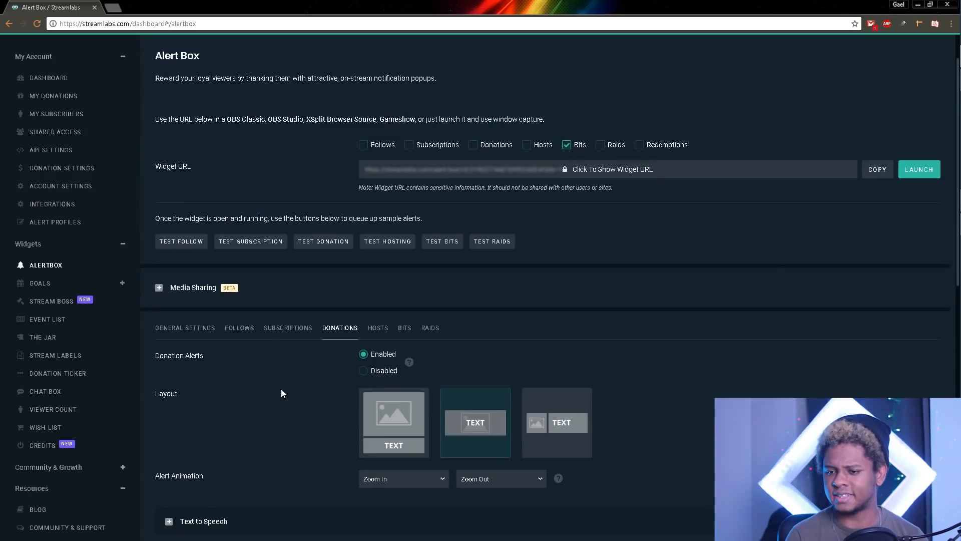
click(450, 244)
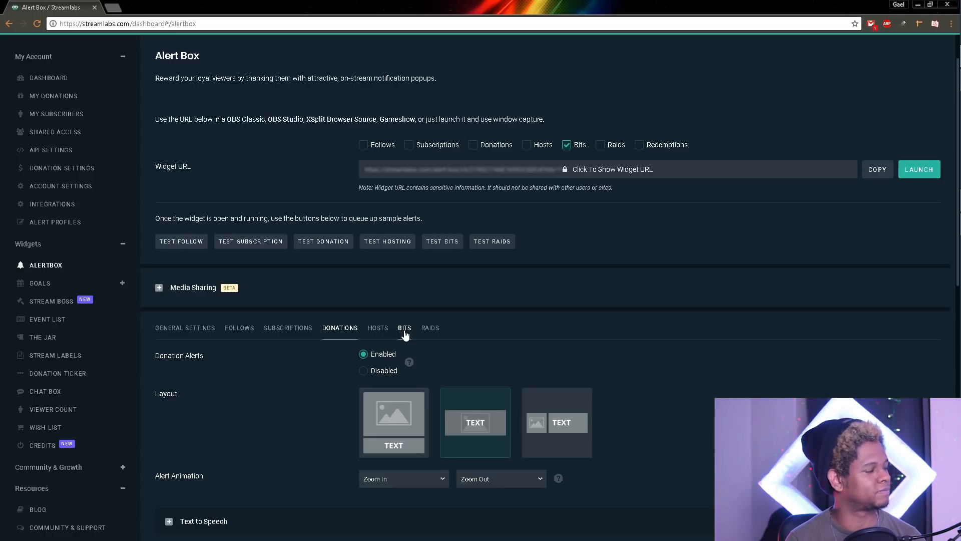
click(404, 328)
Step: Scroll through the Bits alert message, image and sound settings
scroll(199, 350, down, 3)
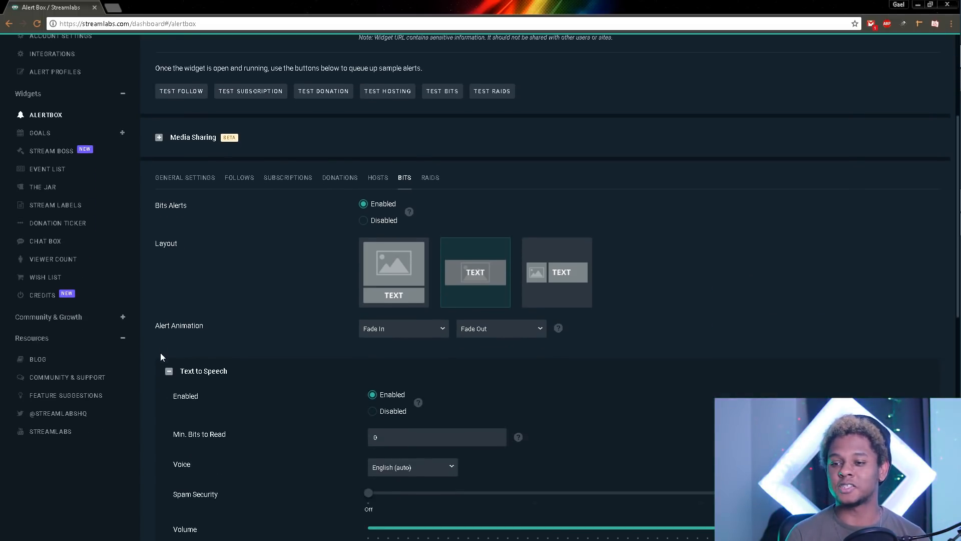
scroll(160, 353, down, 2)
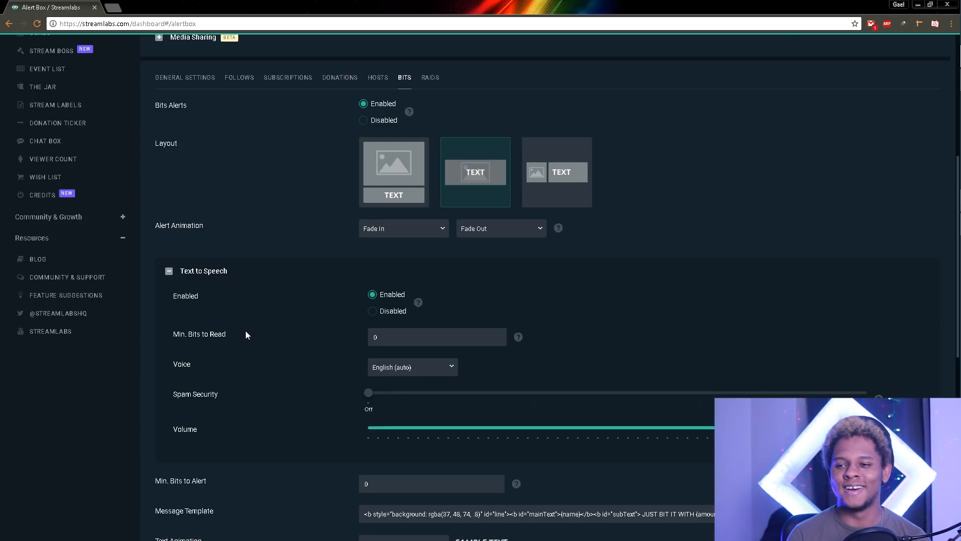
scroll(245, 334, down, 1)
scroll(245, 336, down, 1)
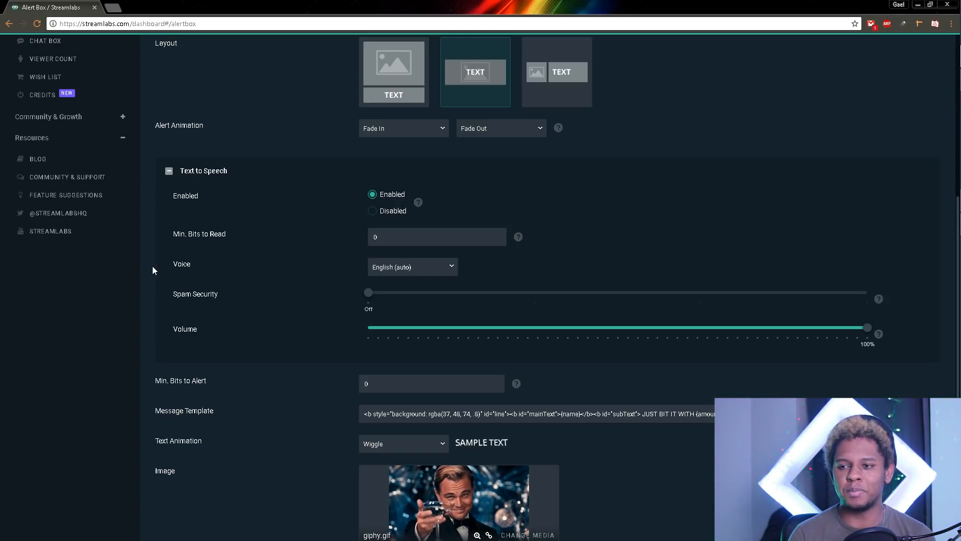
scroll(179, 269, down, 2)
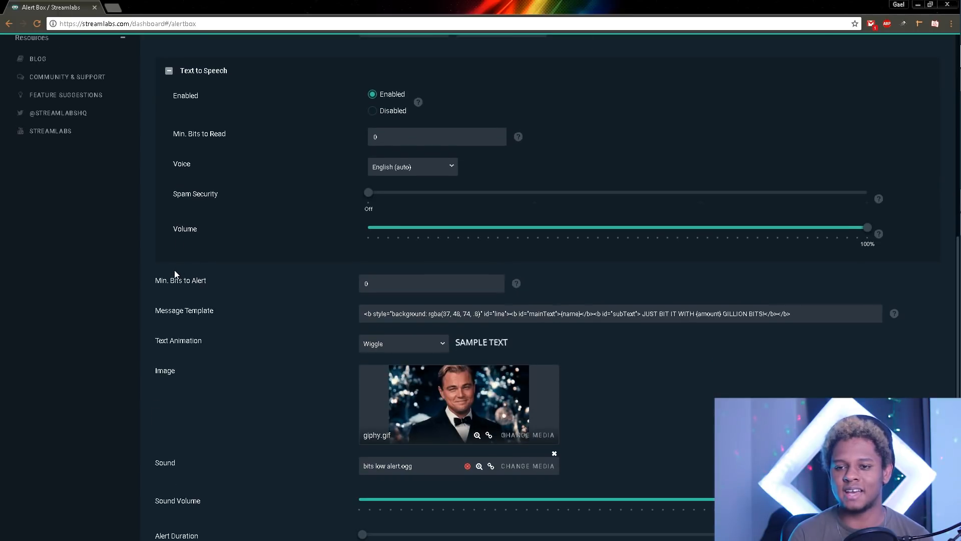
scroll(152, 280, down, 3)
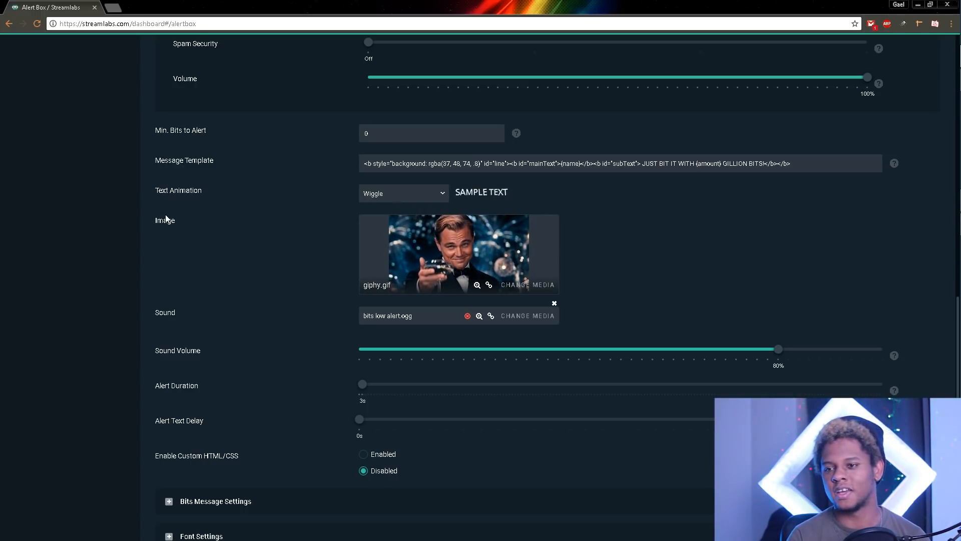
scroll(145, 131, up, 3)
scroll(147, 151, down, 3)
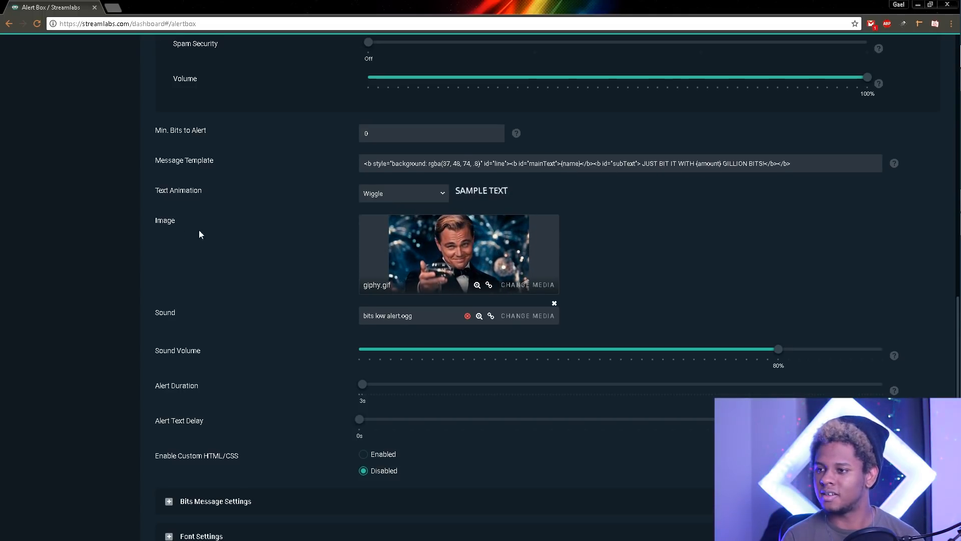
scroll(224, 227, down, 1)
scroll(223, 229, up, 2)
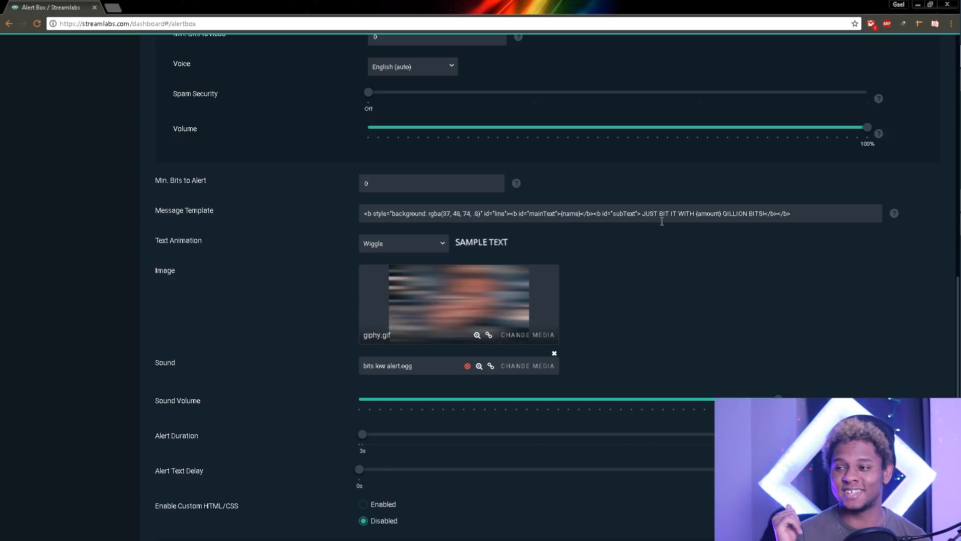
scroll(145, 290, down, 3)
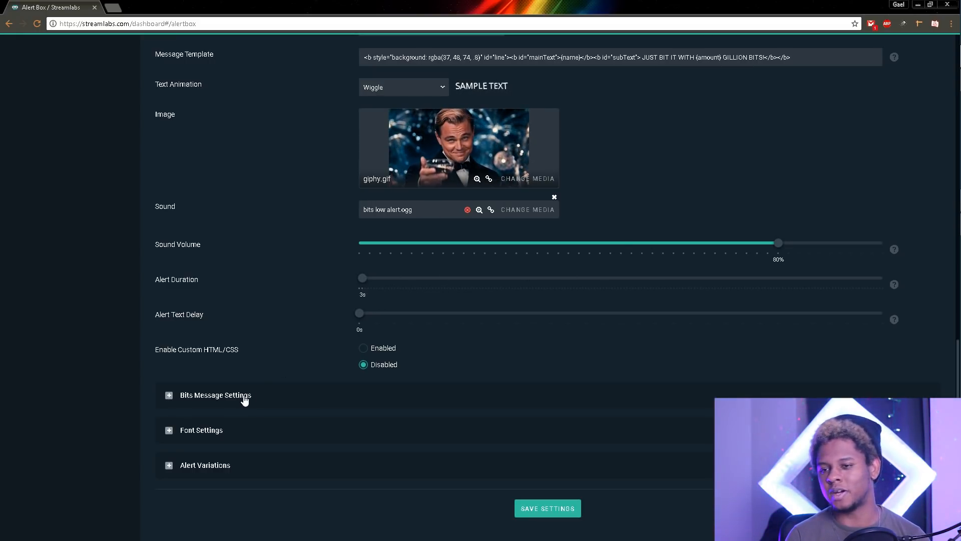
Step: Expand and collapse Bits Message Settings, then expand the Alert Variations list
click(169, 396)
scroll(154, 401, down, 2)
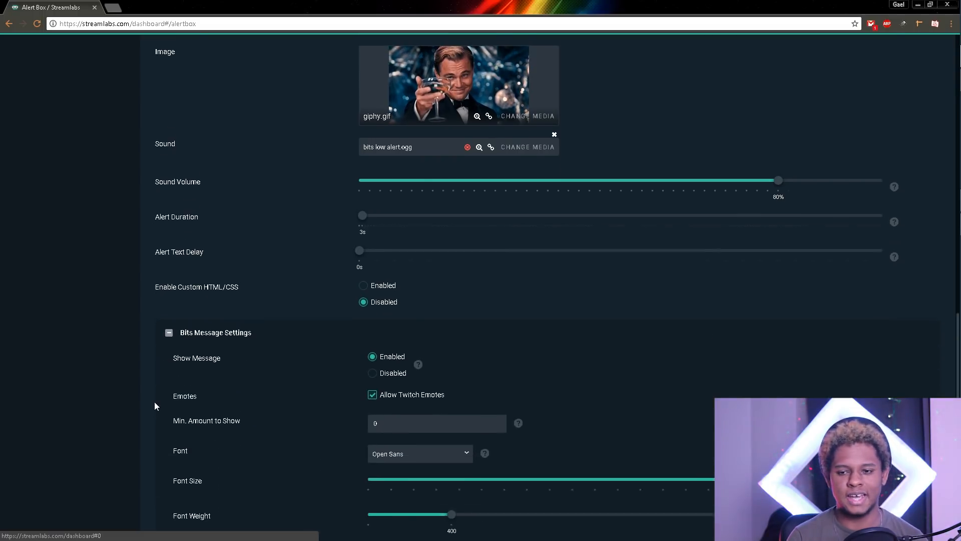
scroll(265, 410, down, 2)
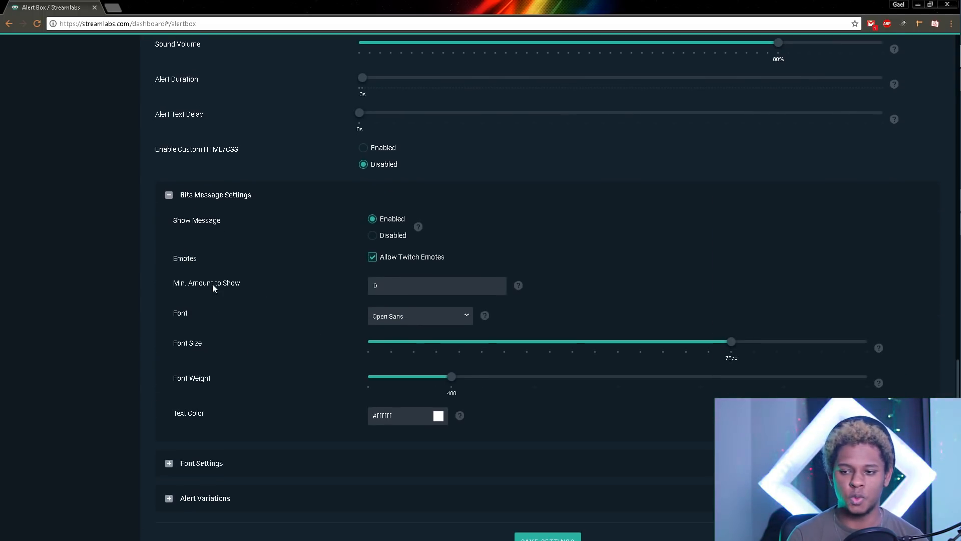
click(168, 195)
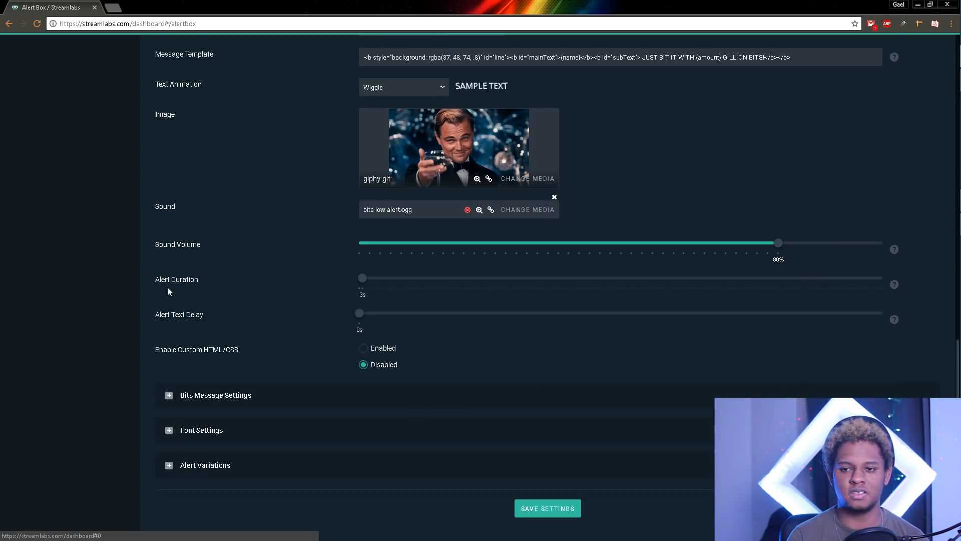
click(167, 466)
Step: Open the 66_ Will I am variation's editor, currently set to Randomly with Tada animation
scroll(167, 468, down, 3)
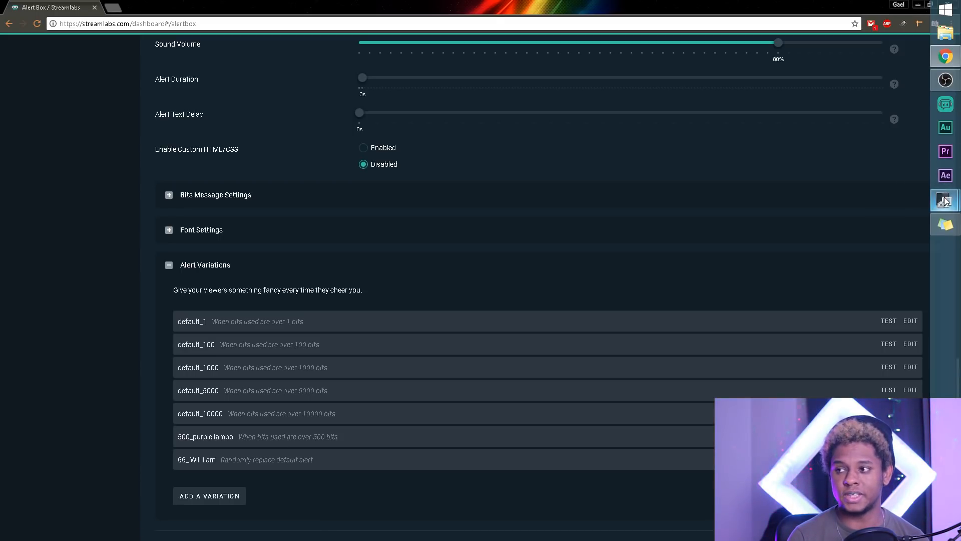
mouse_move(946, 202)
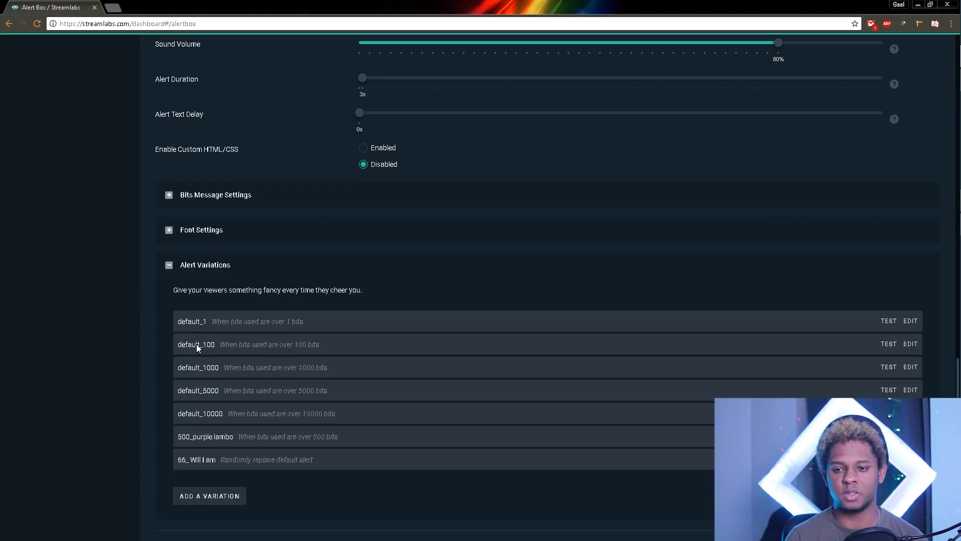
scroll(91, 240, up, 7)
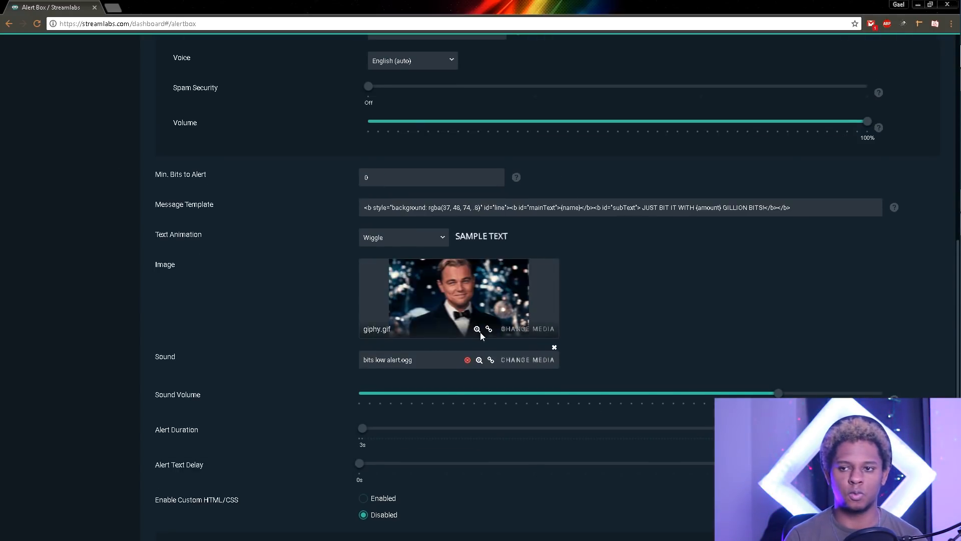
scroll(218, 353, down, 4)
scroll(219, 353, down, 3)
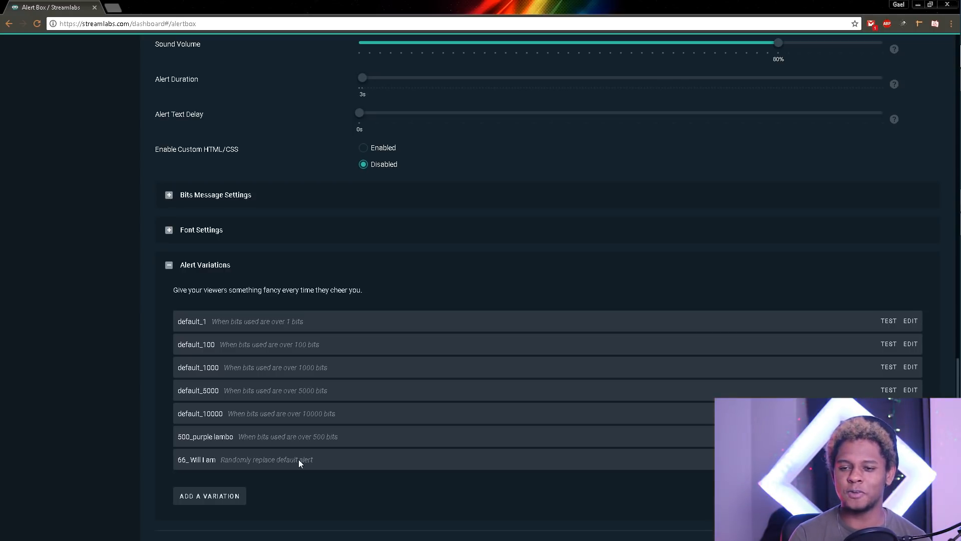
click(911, 459)
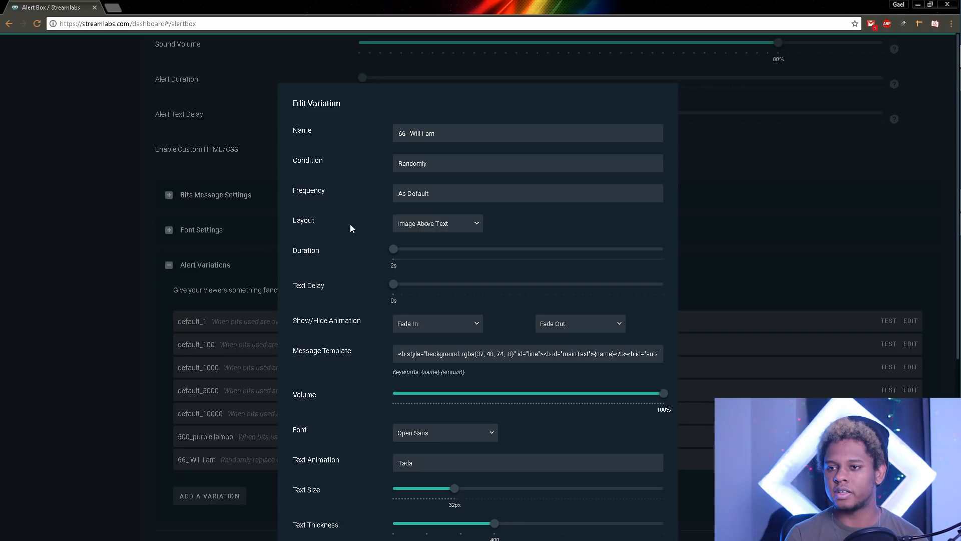
Step: Set the 66_ Will I am condition to 'Bits used is exactly' 66 and save it
click(417, 166)
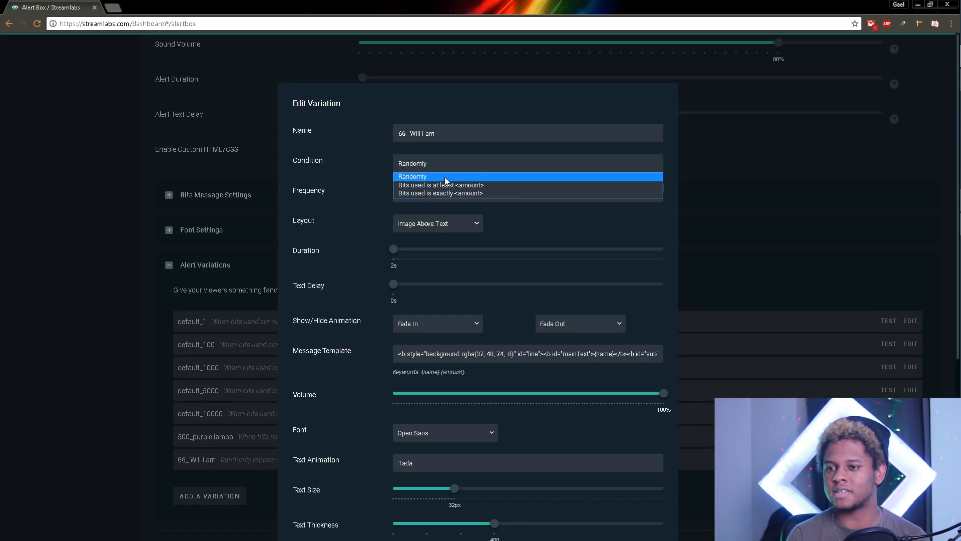
click(419, 195)
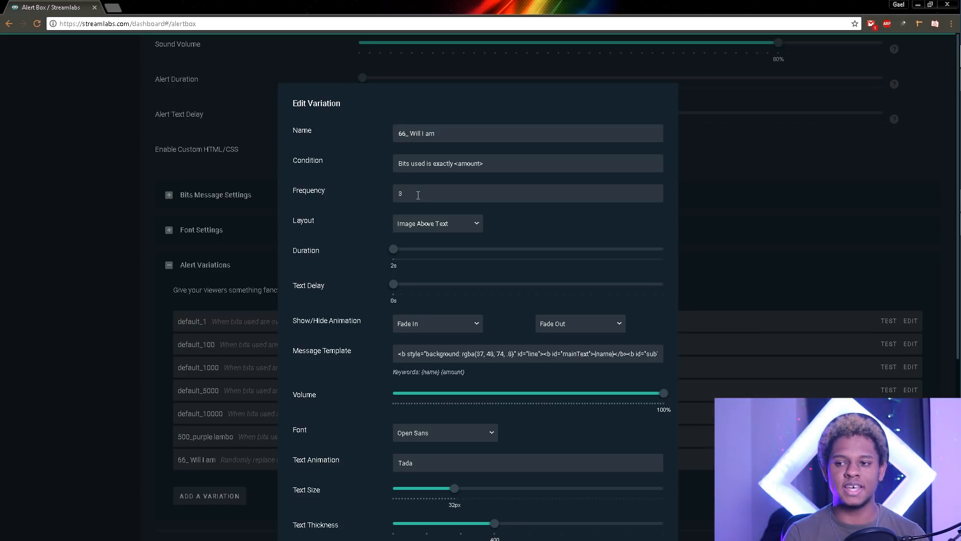
drag(418, 195, 354, 199)
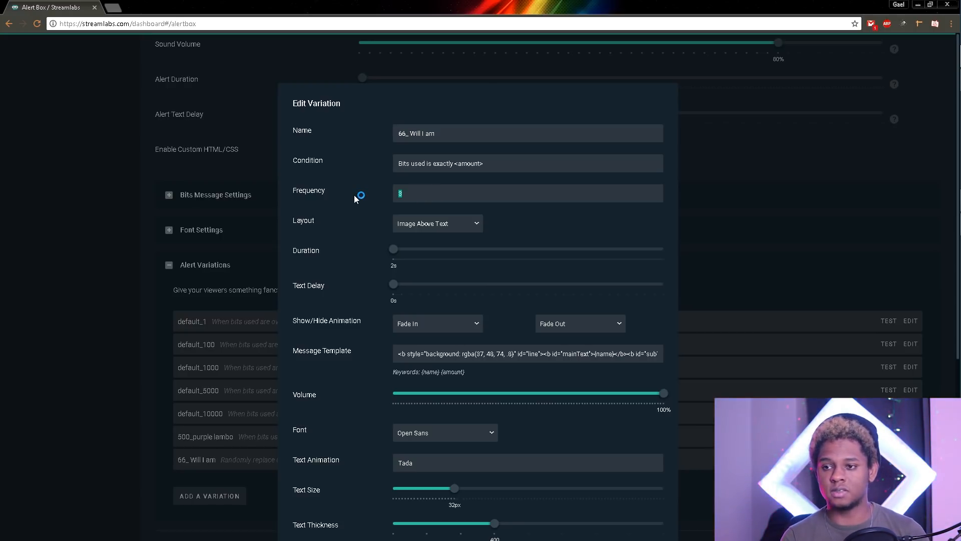
text(66)
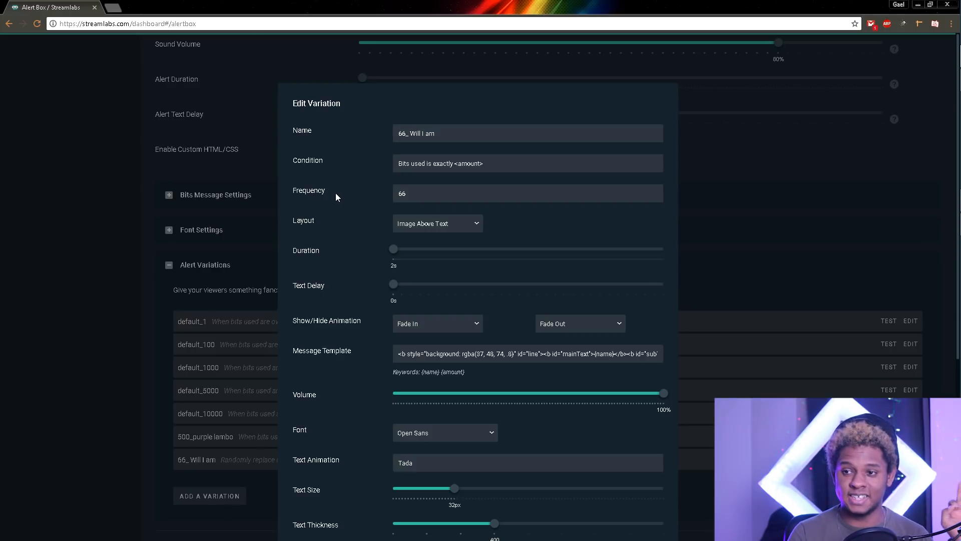
scroll(332, 195, down, 3)
scroll(361, 185, down, 3)
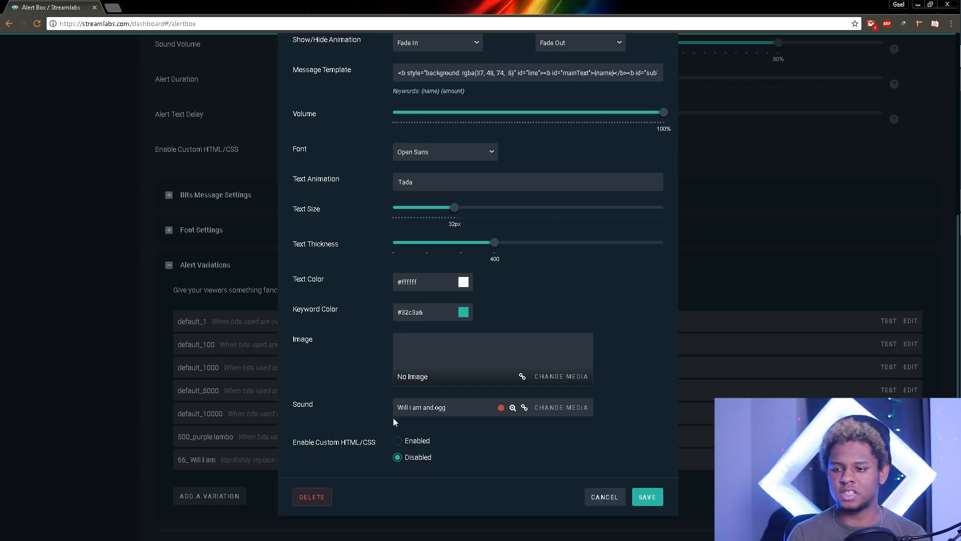
click(648, 497)
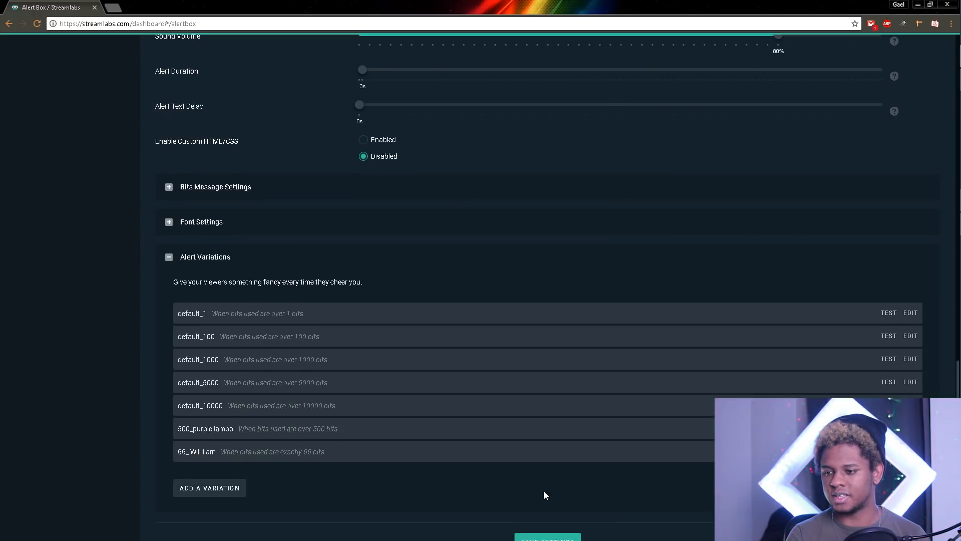
scroll(584, 530, down, 1)
Step: Save the alert box settings, then open and close default_1 without changes
click(541, 516)
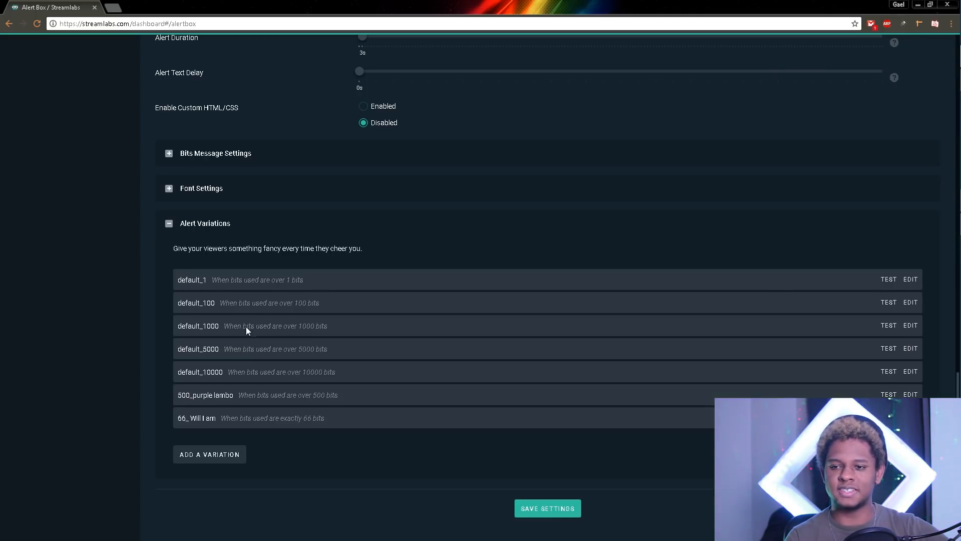
click(910, 279)
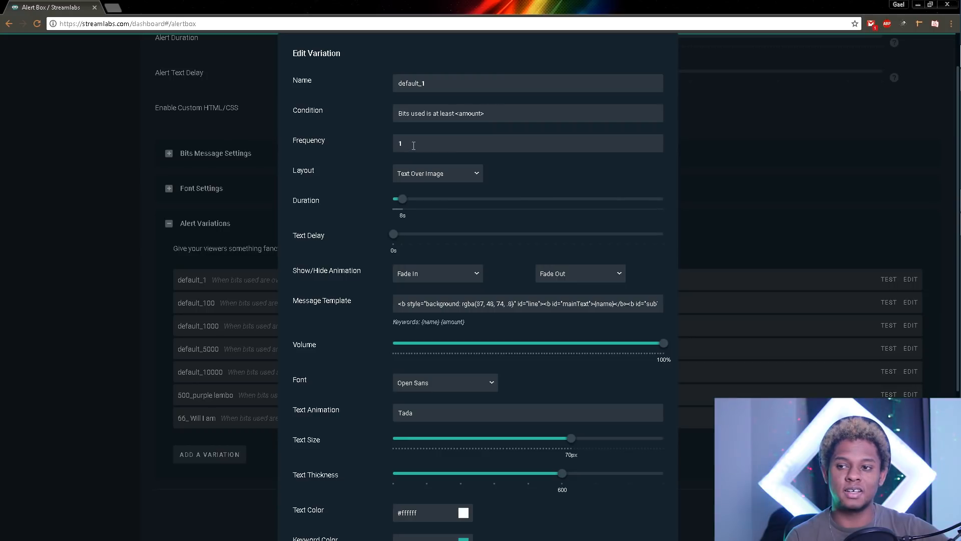
click(269, 381)
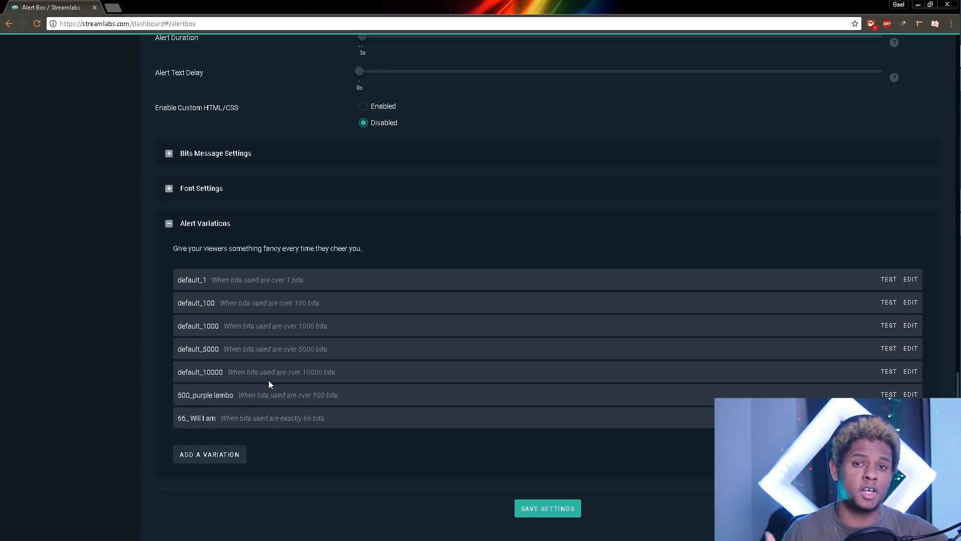
Step: Reopen default_1, preview its bits low alert.ogg sound, and save the variation
click(911, 280)
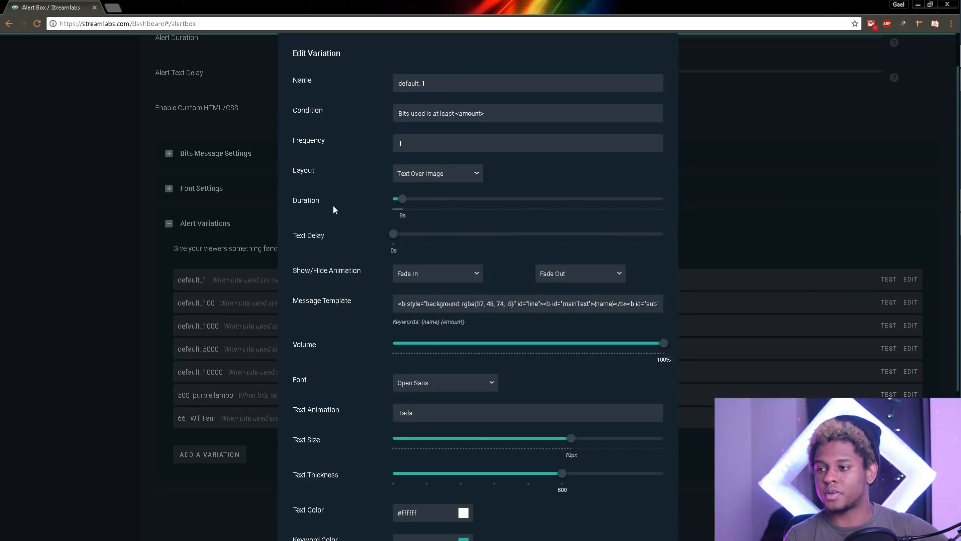
scroll(333, 213, down, 1)
scroll(334, 214, down, 3)
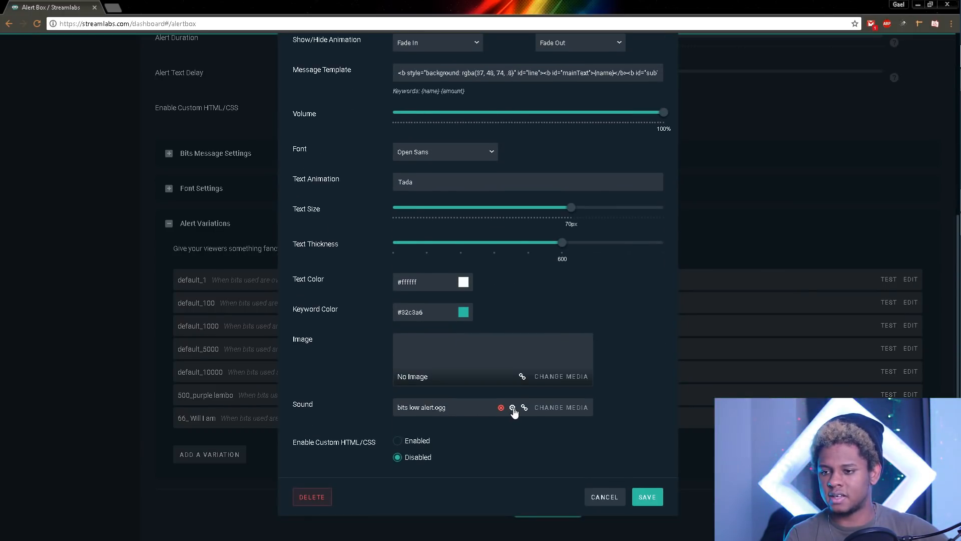
click(512, 408)
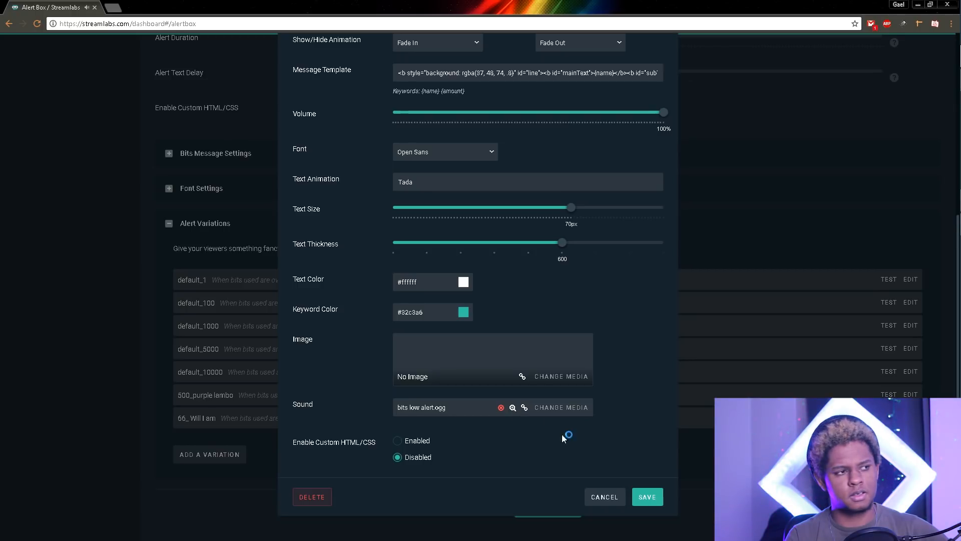
click(648, 497)
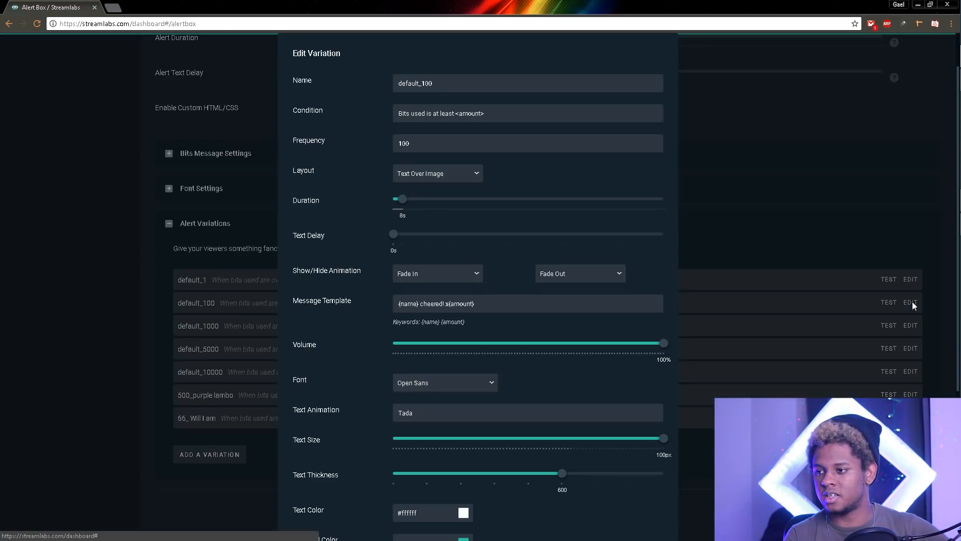
Step: Look over default_100 without saving, then save the alert box settings
click(911, 302)
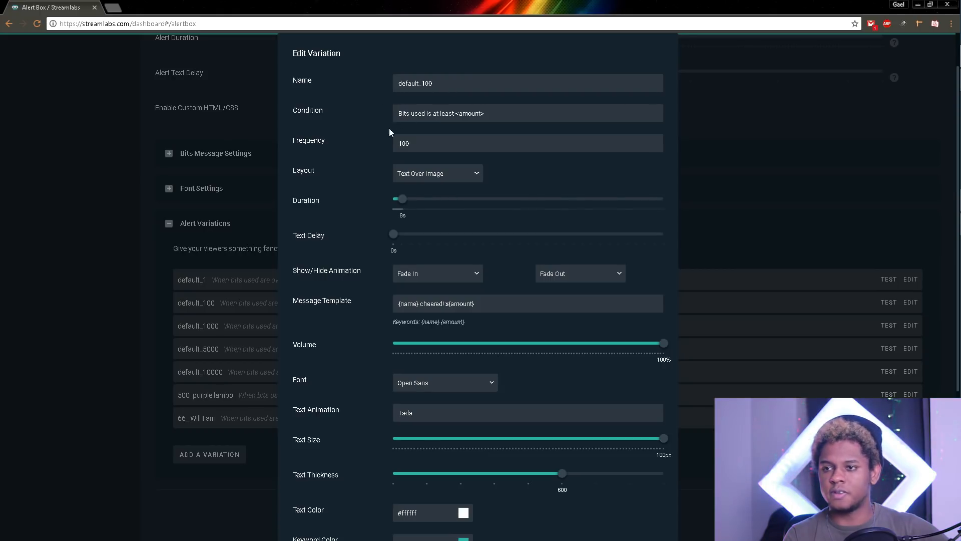
scroll(349, 237, down, 4)
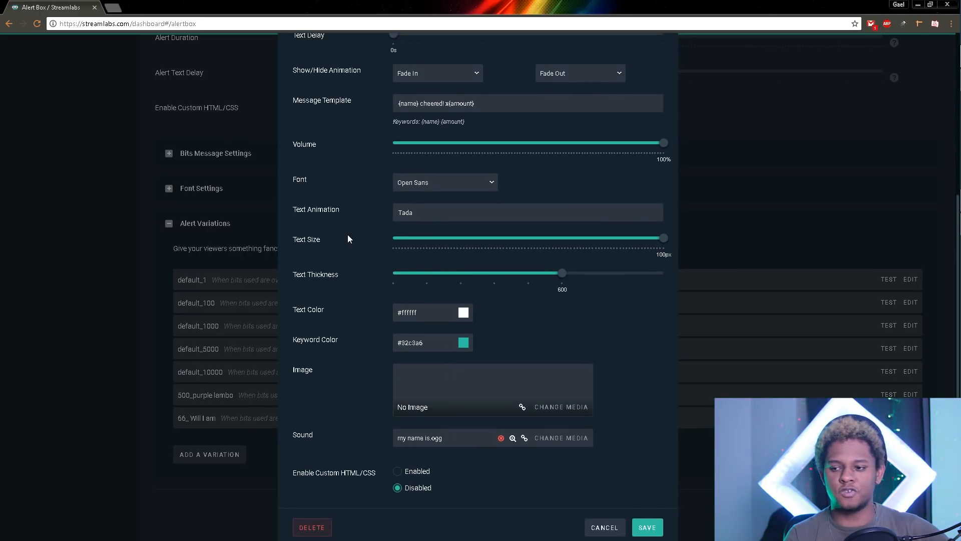
click(600, 529)
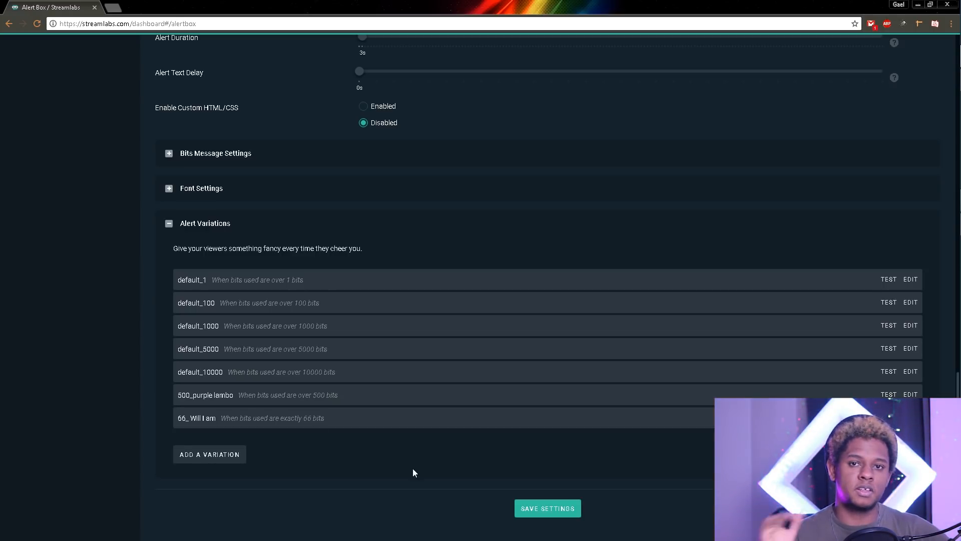
click(540, 512)
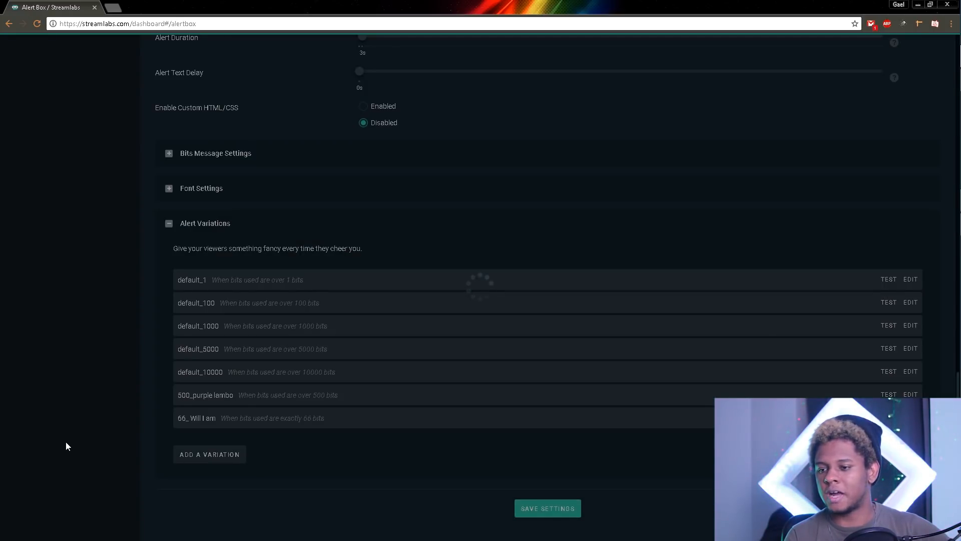
Step: Scroll back up to the alert tabs after the 'Alertbox updated' confirmation
scroll(85, 359, up, 2)
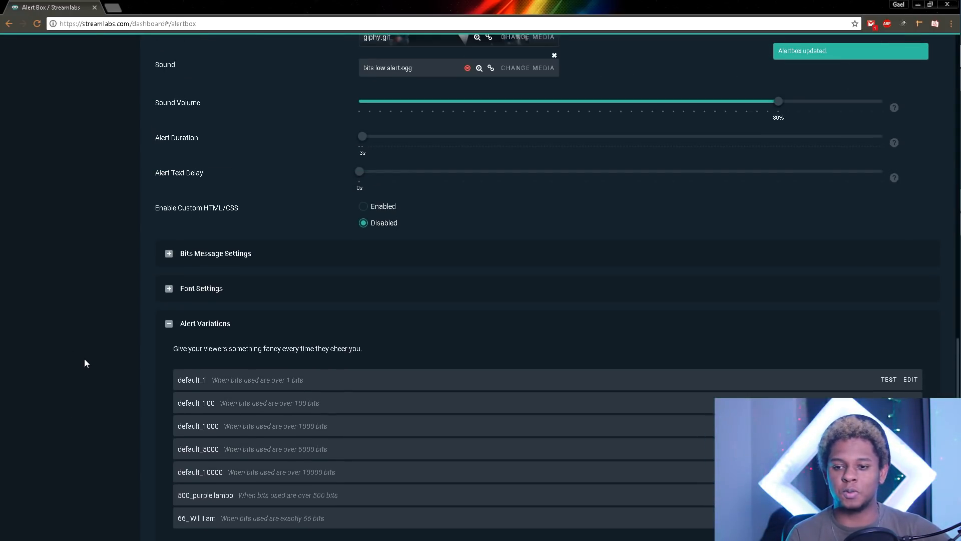
scroll(84, 358, up, 9)
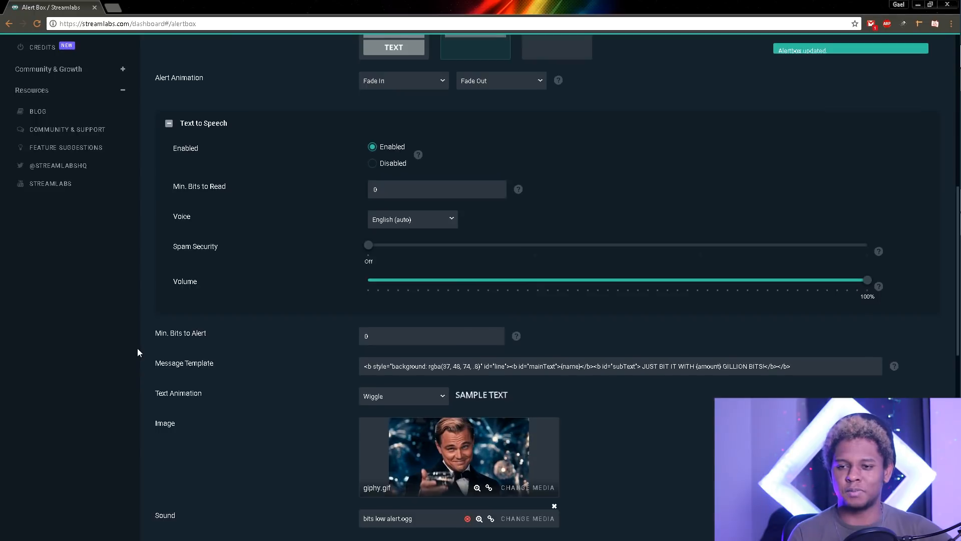
scroll(137, 352, up, 6)
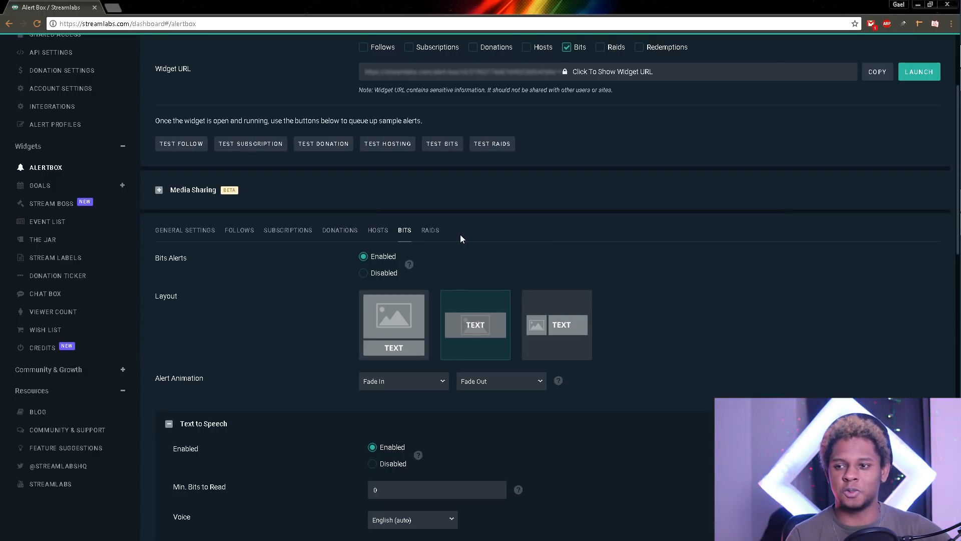
Step: Set up the Raids alert: Wiggle animation, Hosts.webm image, Host alert.ogg sound, 8s duration
click(429, 231)
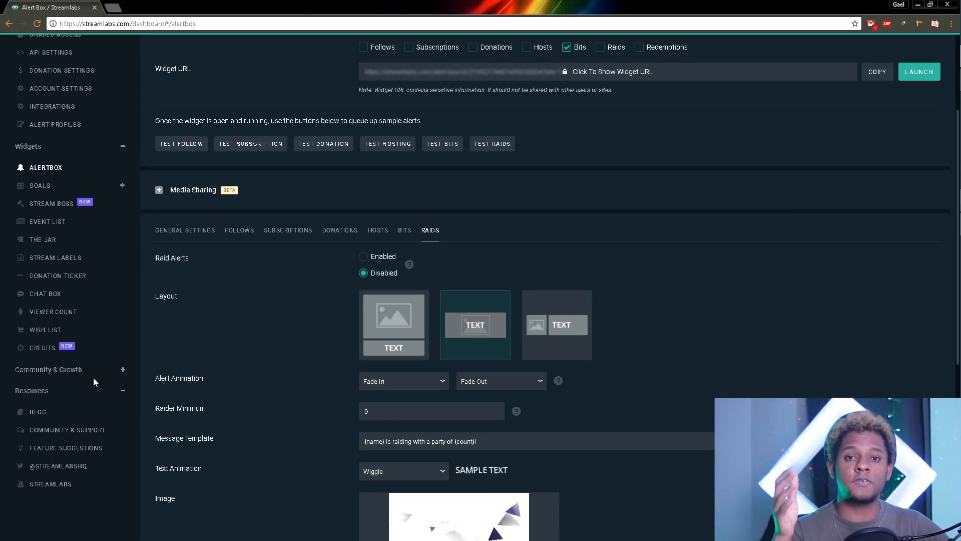
scroll(150, 333, down, 4)
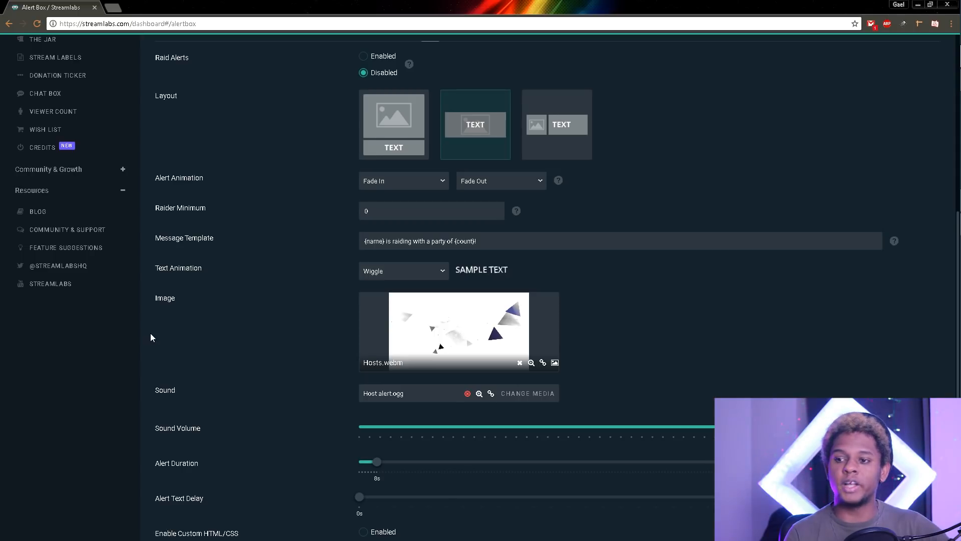
scroll(135, 330, down, 3)
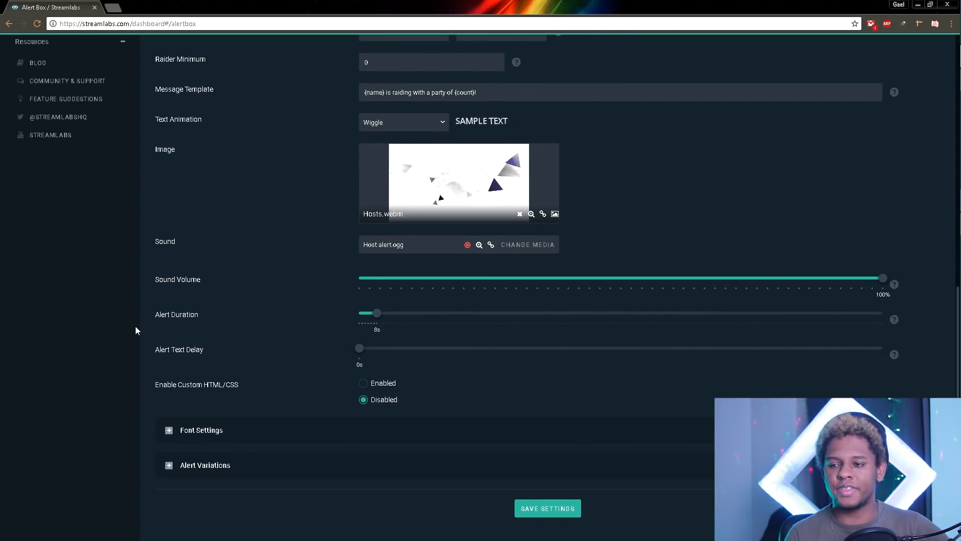
scroll(163, 293, up, 6)
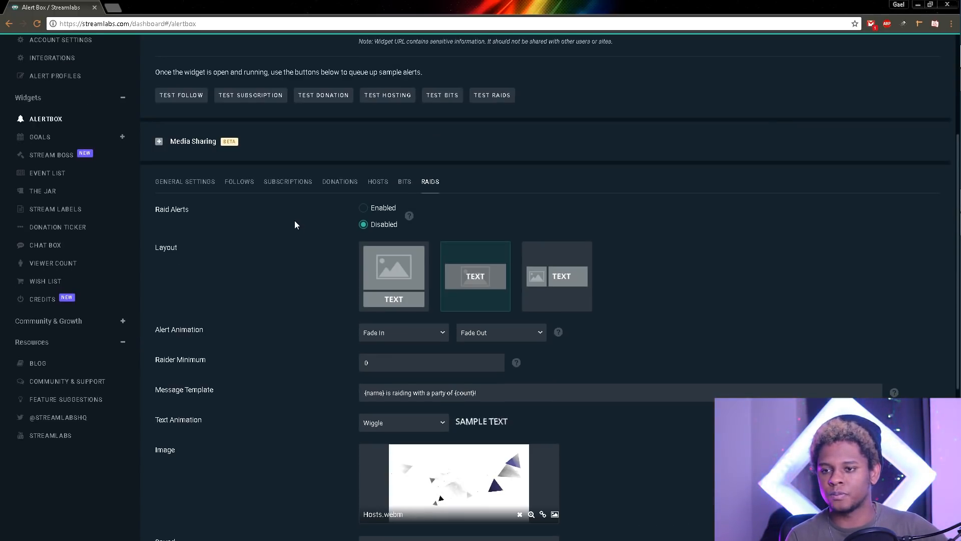
scroll(276, 246, down, 4)
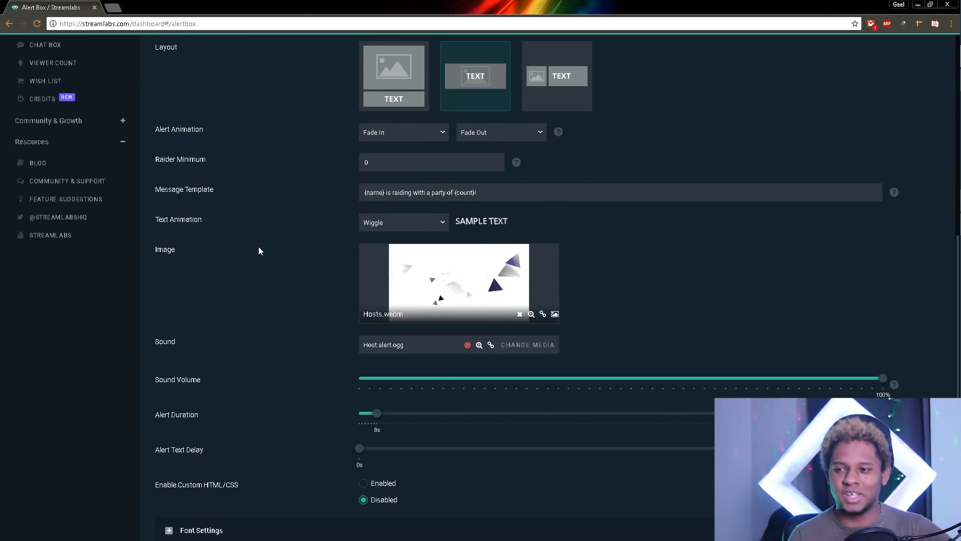
scroll(259, 250, up, 4)
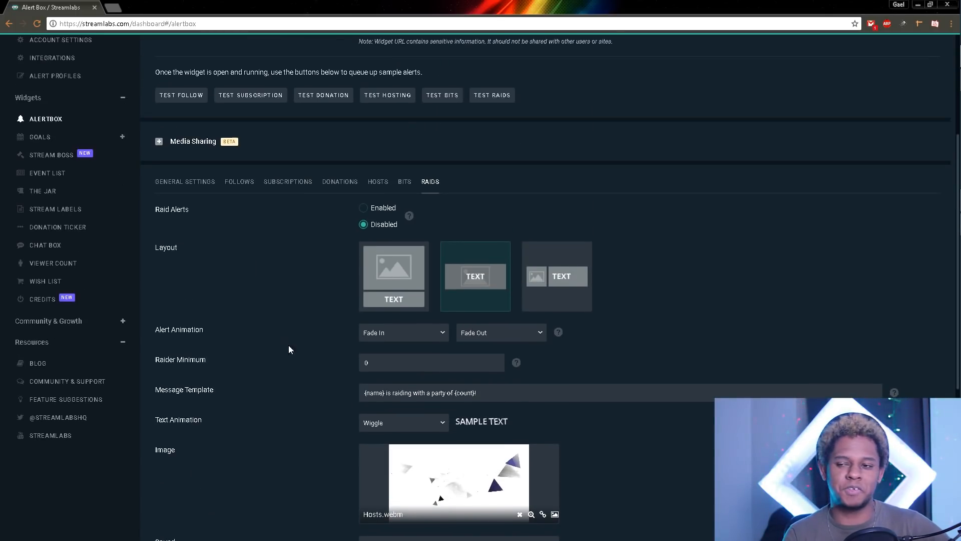
scroll(283, 337, down, 3)
scroll(284, 356, down, 1)
scroll(210, 228, up, 5)
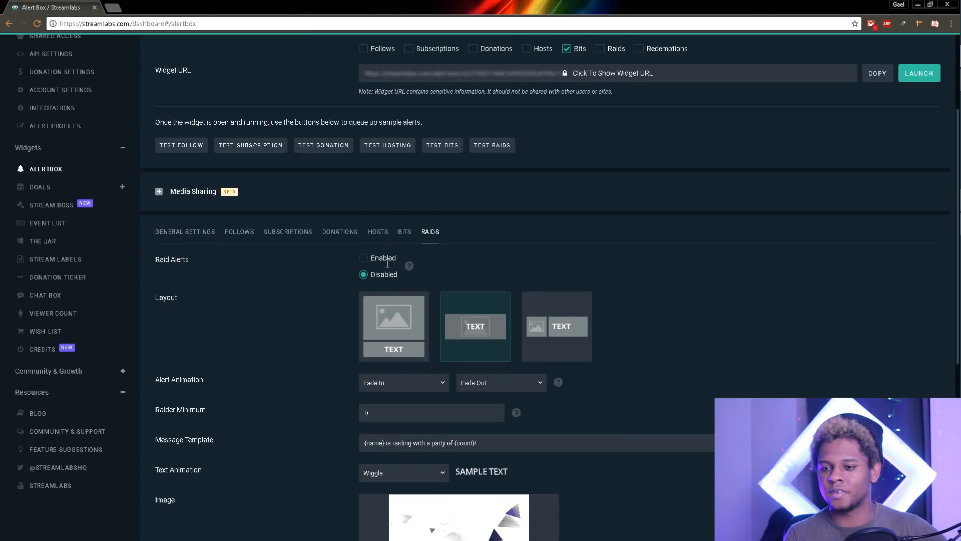
scroll(227, 284, down, 5)
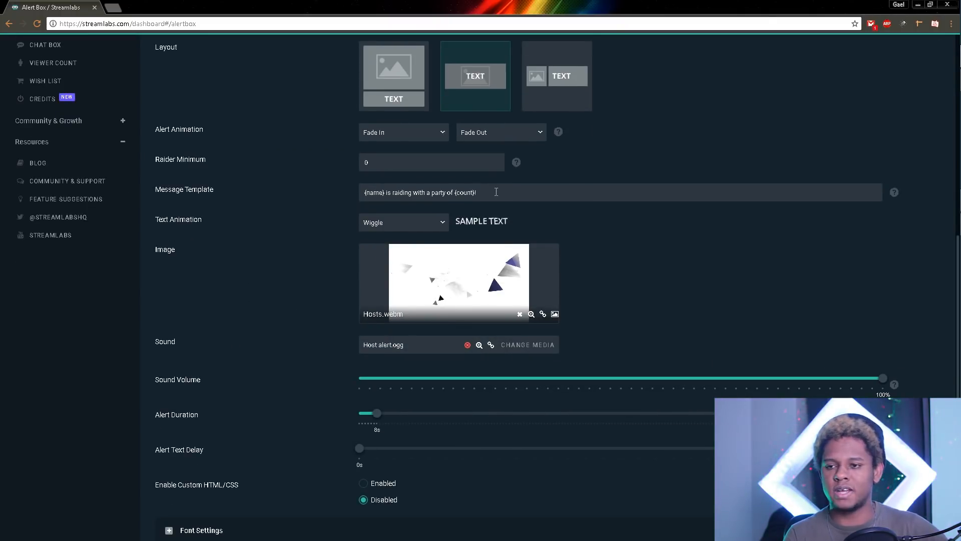
scroll(301, 287, down, 2)
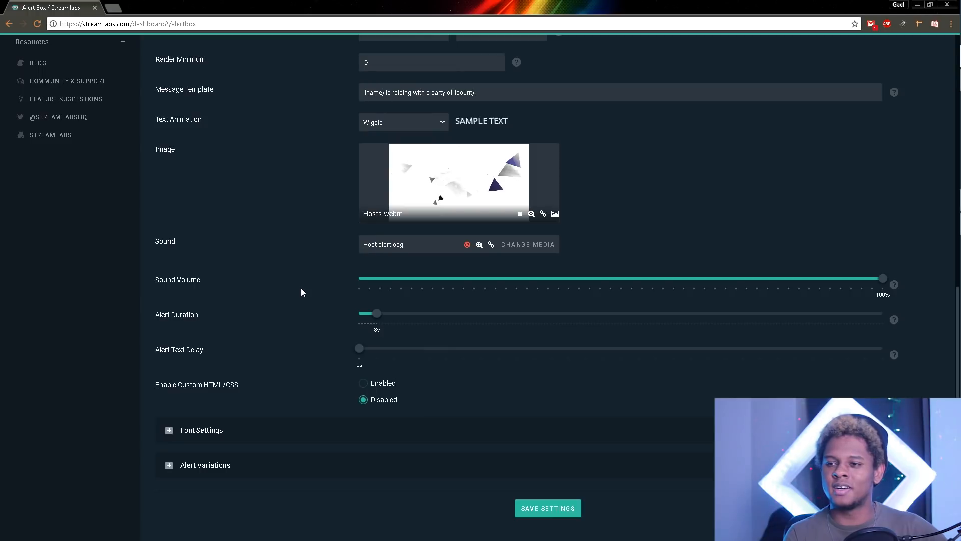
Step: Expand the raid Alert Variations and Font Settings (Open Sans 64px), then scroll back up
click(169, 465)
scroll(132, 433, down, 1)
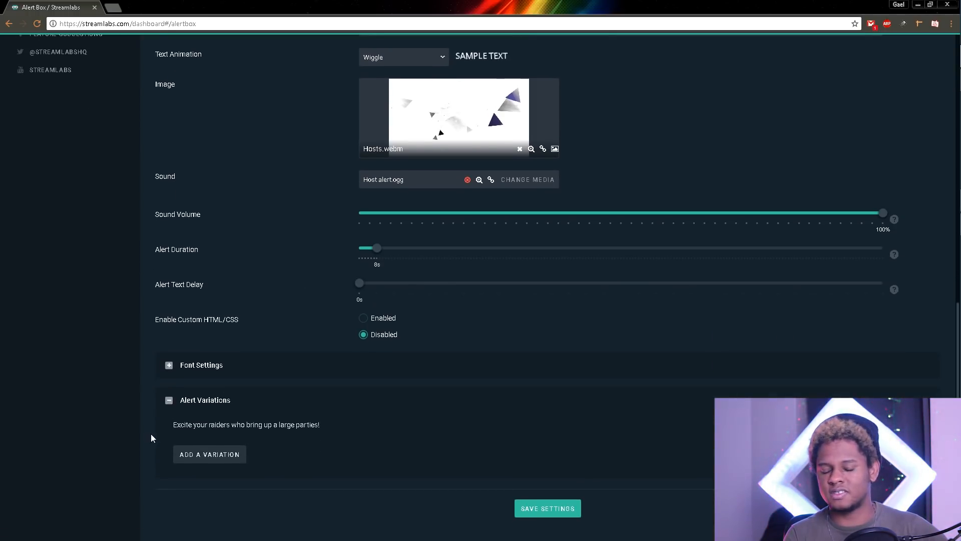
click(168, 364)
scroll(136, 420, down, 3)
scroll(136, 420, up, 4)
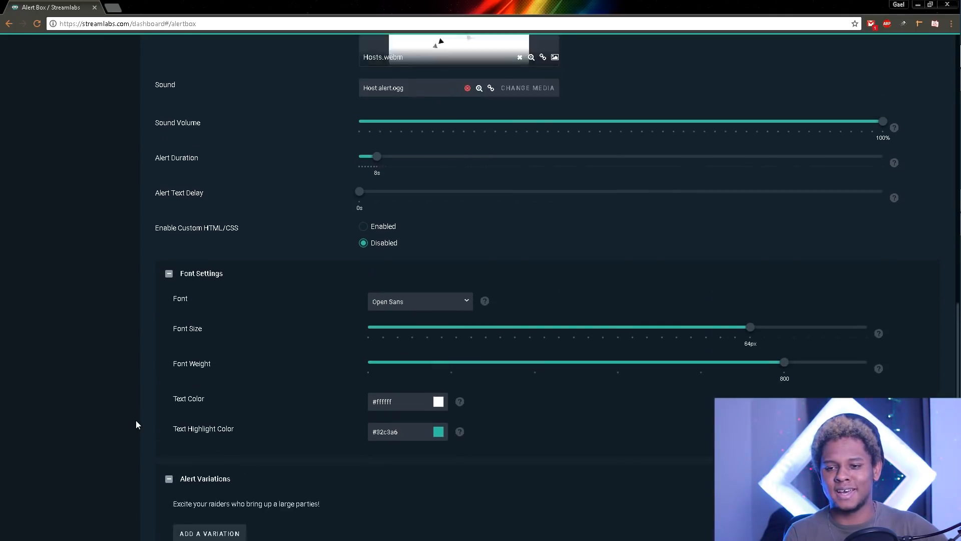
scroll(136, 421, down, 2)
scroll(136, 424, down, 2)
scroll(136, 424, up, 8)
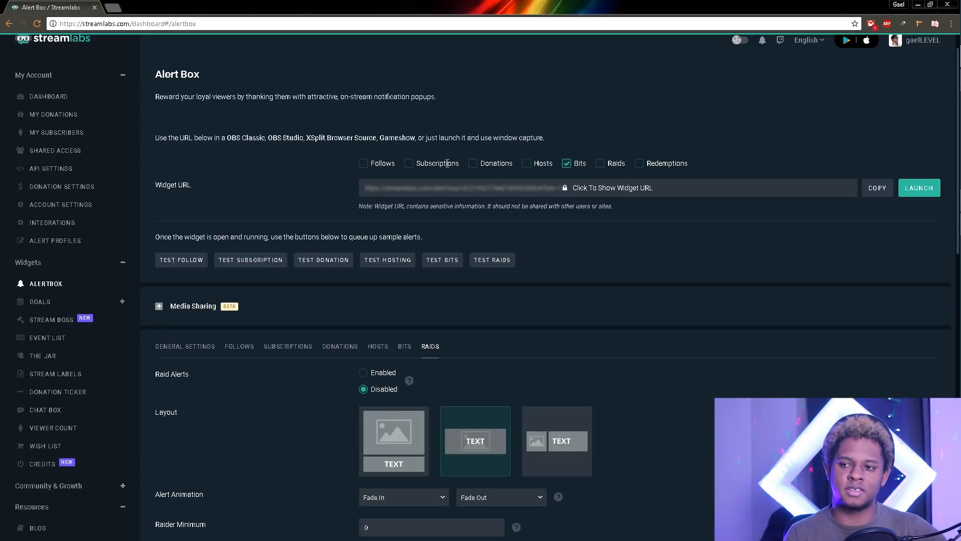
Step: Tick both Hosts and Bits for the widget URL
click(571, 164)
click(540, 165)
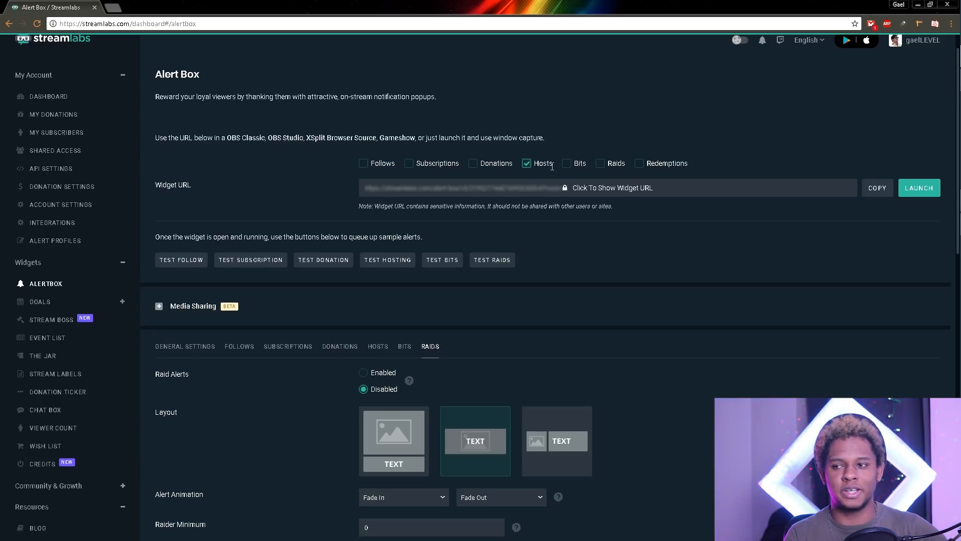
click(568, 164)
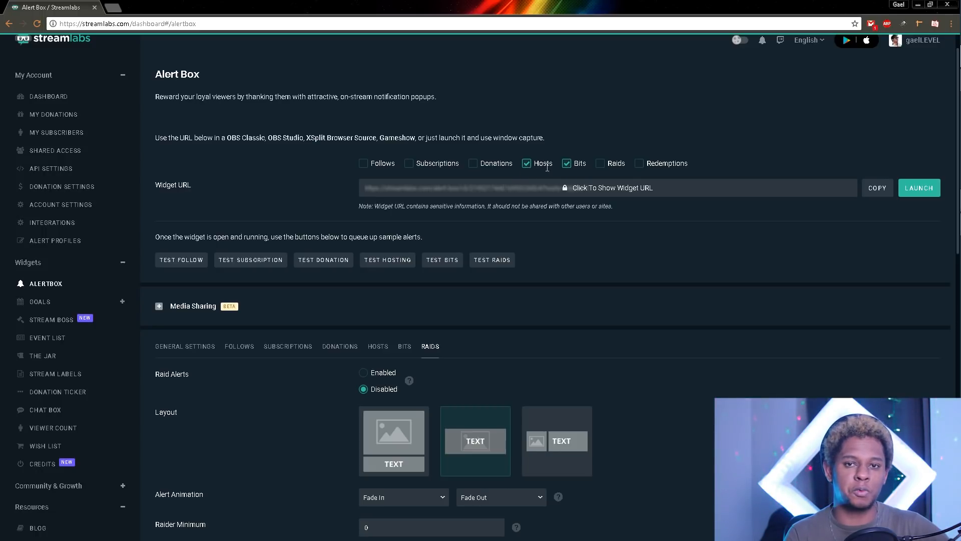
Step: Switch to OBS Studio and check its Follow alert and Bits sources
mouse_move(956, 59)
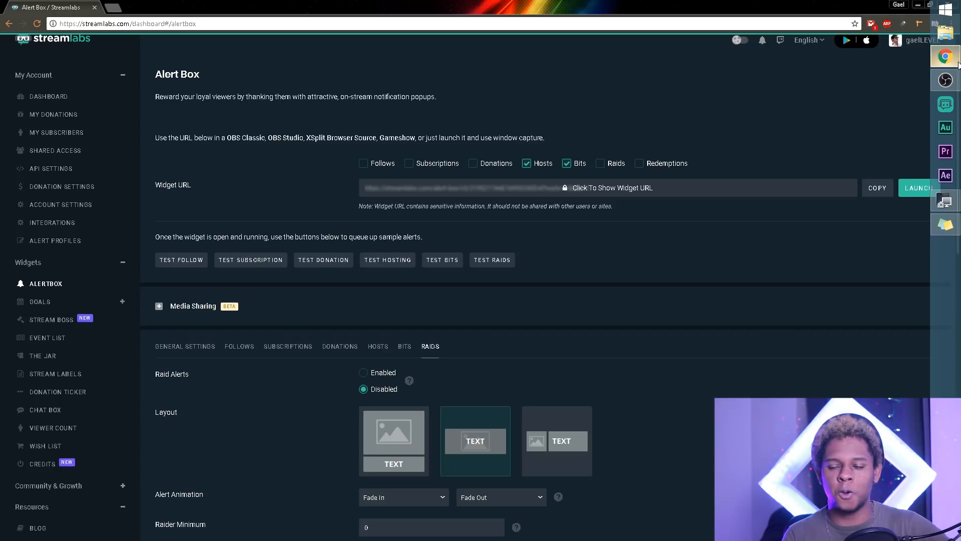
click(946, 80)
click(217, 449)
click(226, 438)
click(247, 473)
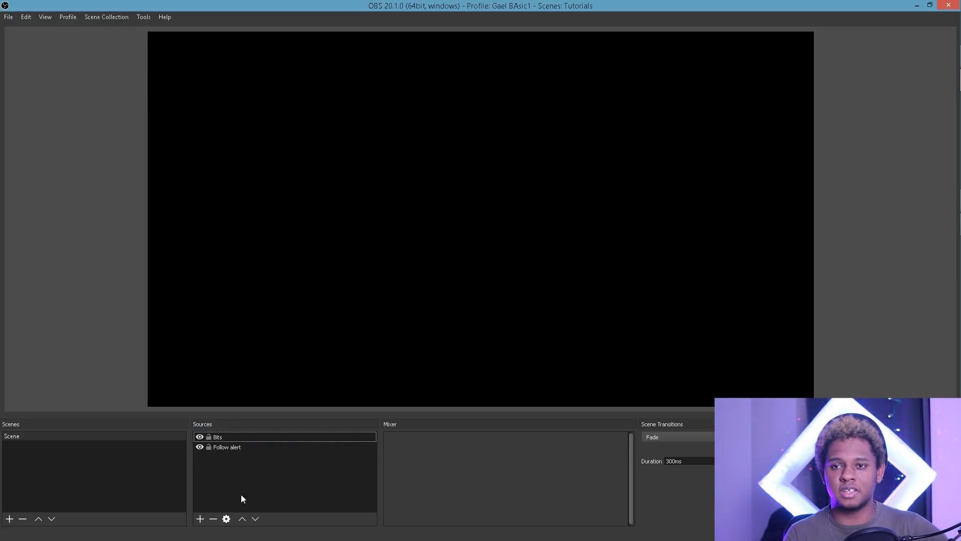
Step: Minimize OBS Studio so the Streamlabs Alert Box page with its widget URL is visible again
click(917, 7)
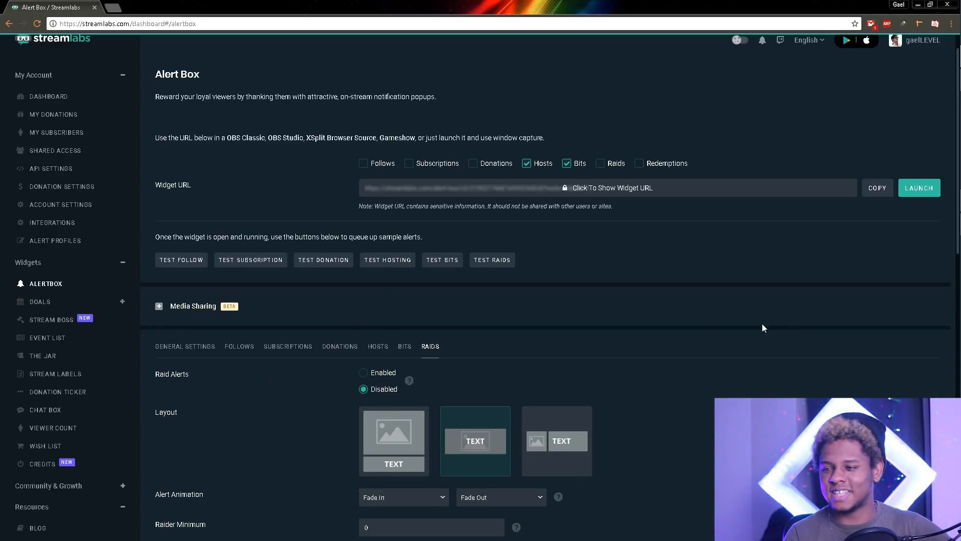
Step: Scroll down the Alert Box settings to the Widget URL alert-type checkboxes
scroll(700, 325, down, 10)
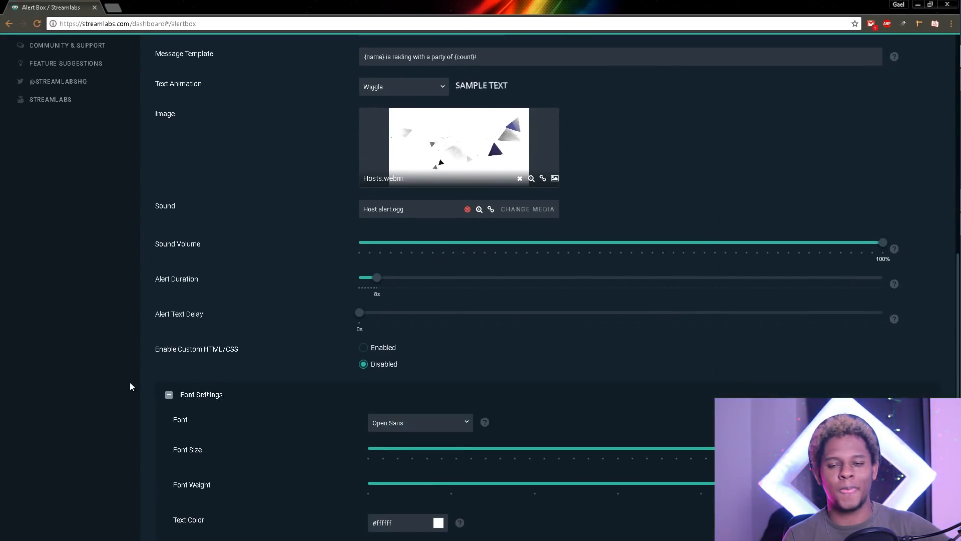
scroll(159, 379, down, 4)
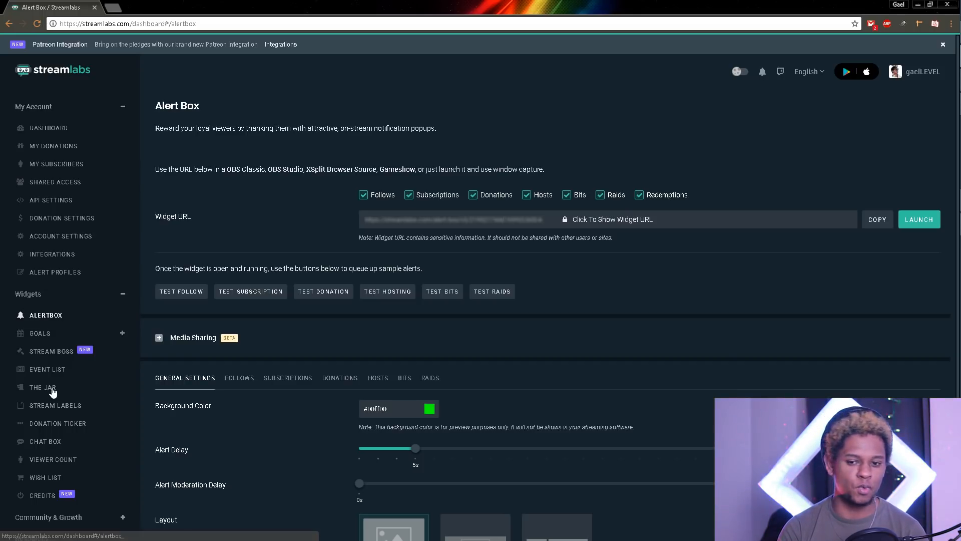
Step: Open the Stream Labels widget page and launch the Stream Labels desktop app
click(67, 411)
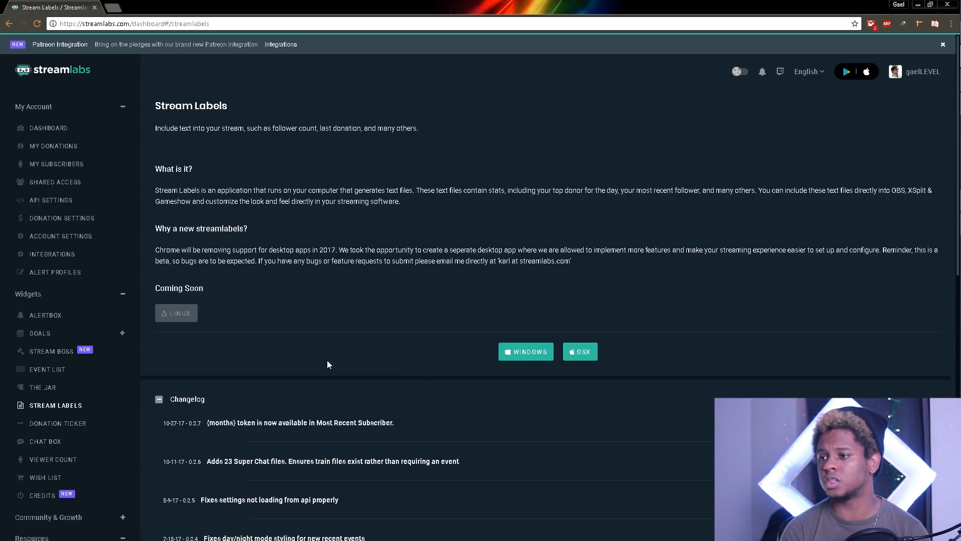
click(949, 129)
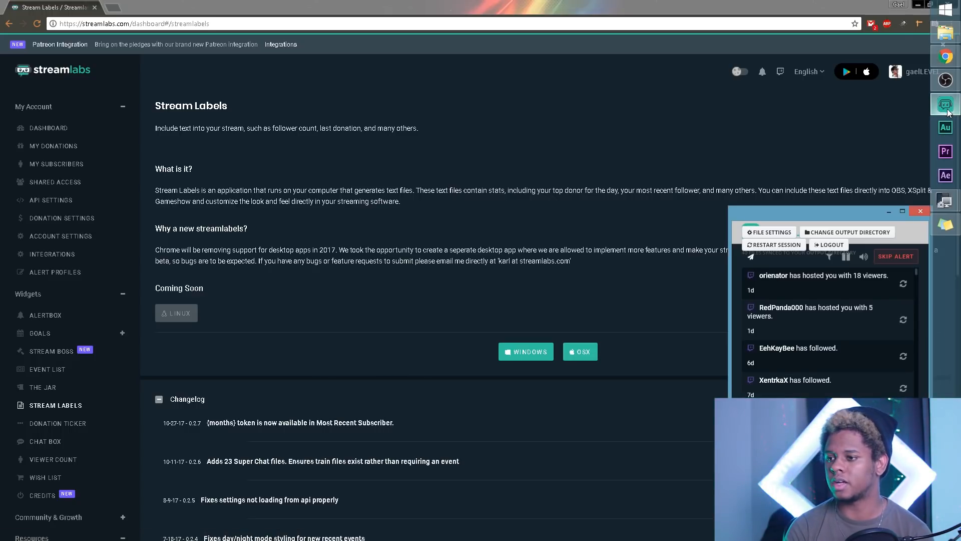
Step: Park a narrowed Stream Labels window at the screen's right edge, then bring OBS Studio forward
drag(836, 215, 616, 145)
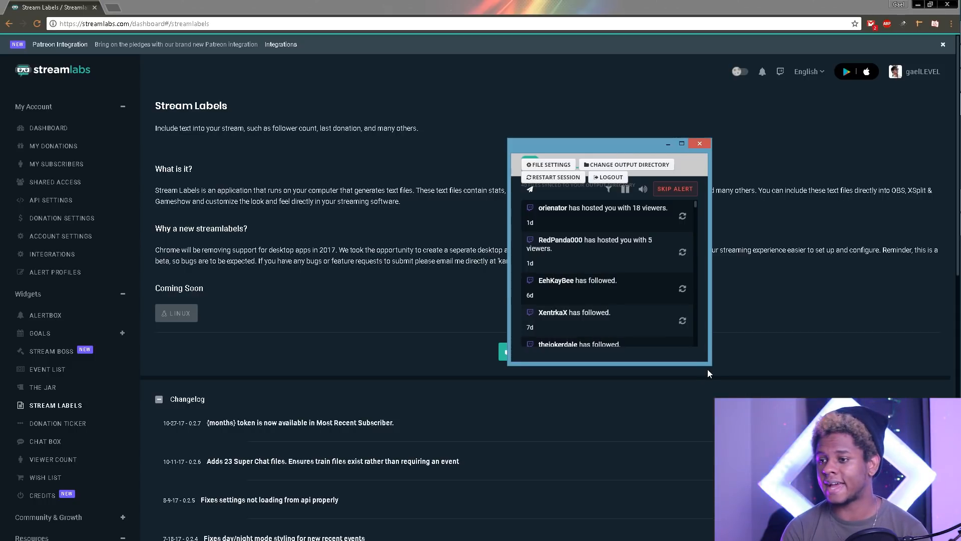
drag(711, 366, 740, 381)
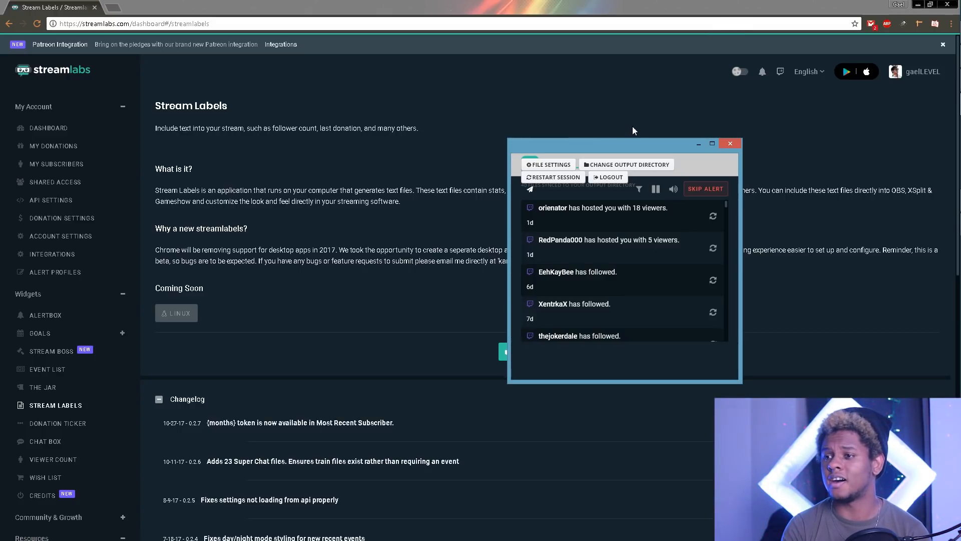
drag(564, 150, 783, 184)
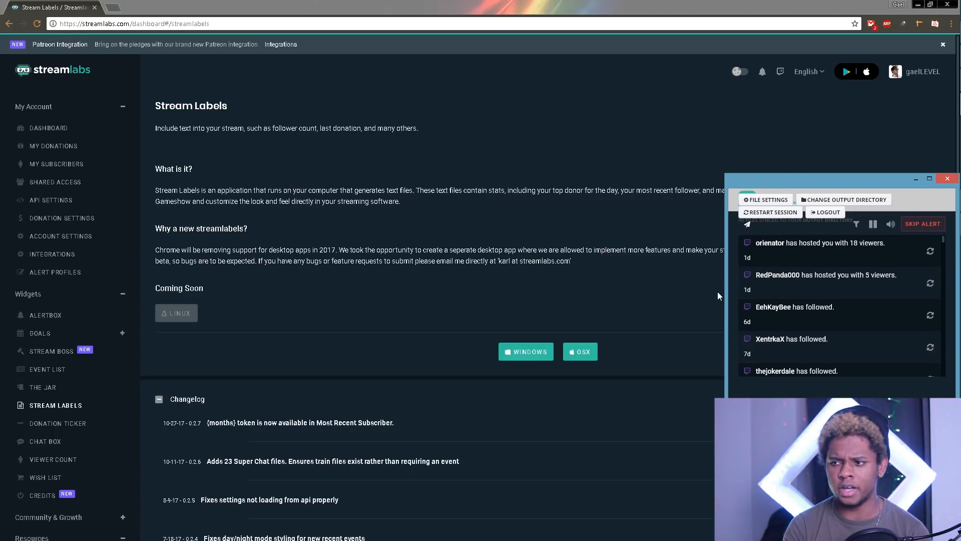
drag(725, 292, 766, 293)
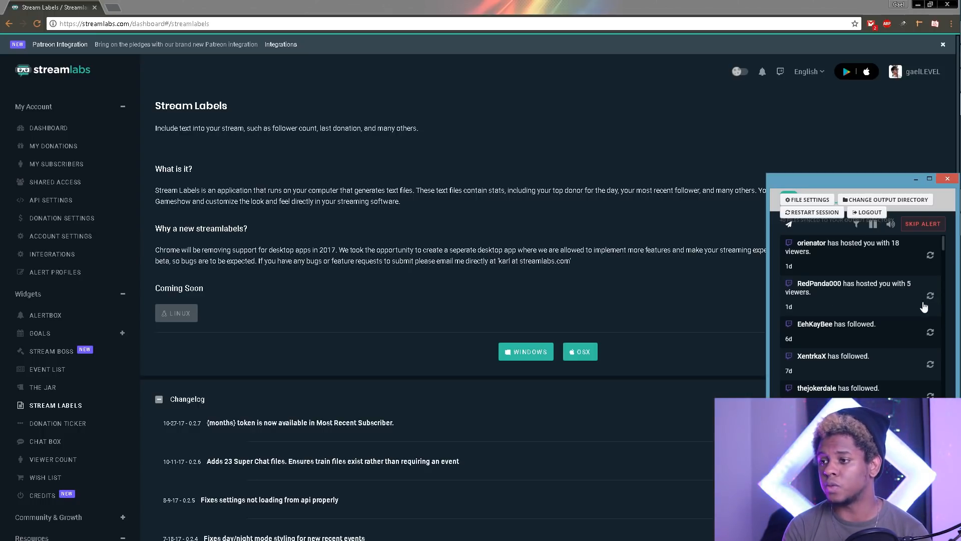
mouse_move(957, 80)
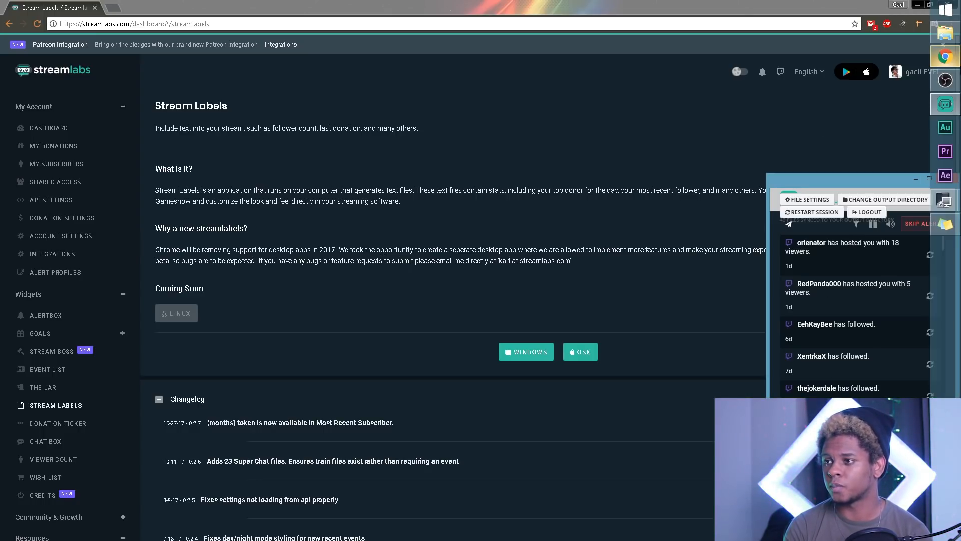
click(944, 80)
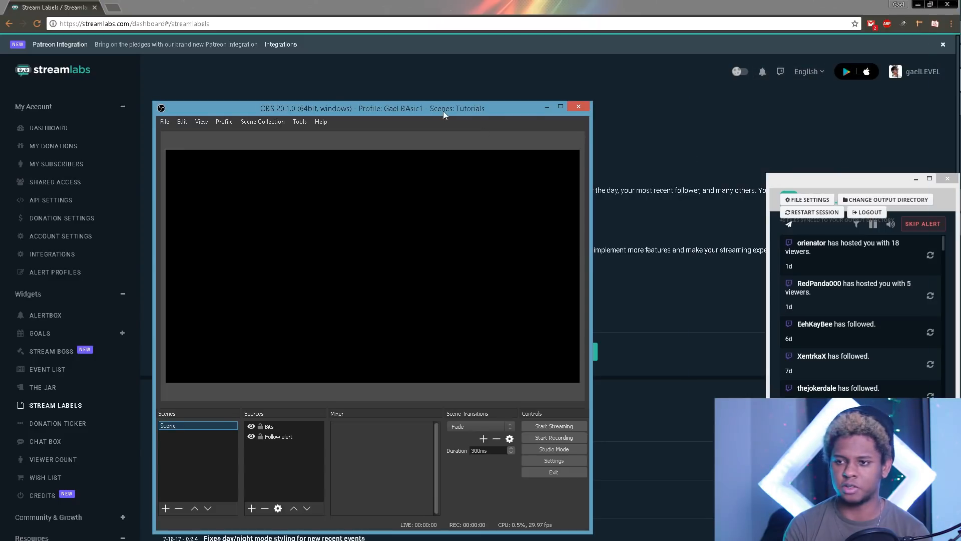
Step: Mute the system volume and replay a recent follow event to test the alert in OBS preview
drag(815, 184, 749, 171)
key(XF86AudioLowerVolume)
key(XF86AudioLowerVolume)
key(XF86AudioLowerVolume)
key(XF86AudioLowerVolume)
key(XF86AudioLowerVolume)
key(XF86AudioLowerVolume)
key(XF86AudioLowerVolume)
key(XF86AudioLowerVolume)
key(XF86AudioLowerVolume)
key(XF86AudioLowerVolume)
key(XF86AudioLowerVolume)
key(XF86AudioLowerVolume)
key(XF86AudioLowerVolume)
key(XF86AudioLowerVolume)
key(XF86AudioLowerVolume)
key(XF86AudioLowerVolume)
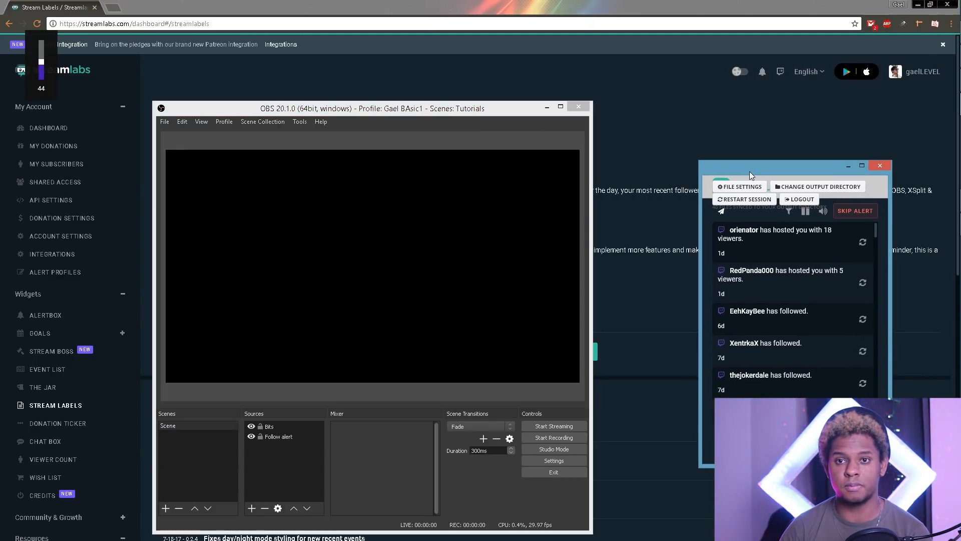
key(XF86AudioLowerVolume)
key(XF86AudioLowerVolume)
key(XF86AudioLowerVolume)
key(XF86AudioLowerVolume)
key(XF86AudioLowerVolume)
key(XF86AudioLowerVolume)
key(XF86AudioLowerVolume)
key(XF86AudioLowerVolume)
key(XF86AudioLowerVolume)
key(XF86AudioLowerVolume)
key(XF86AudioLowerVolume)
key(XF86AudioLowerVolume)
key(XF86AudioLowerVolume)
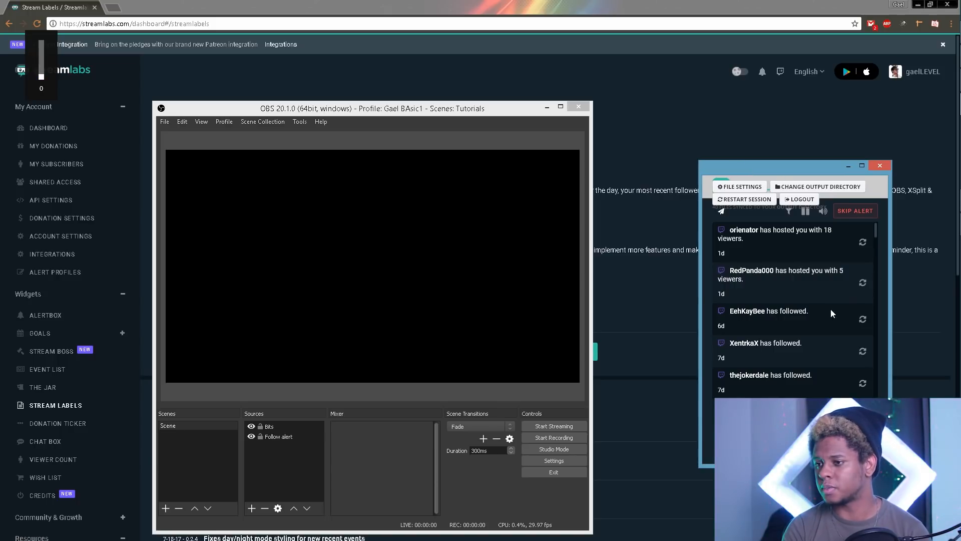
click(863, 352)
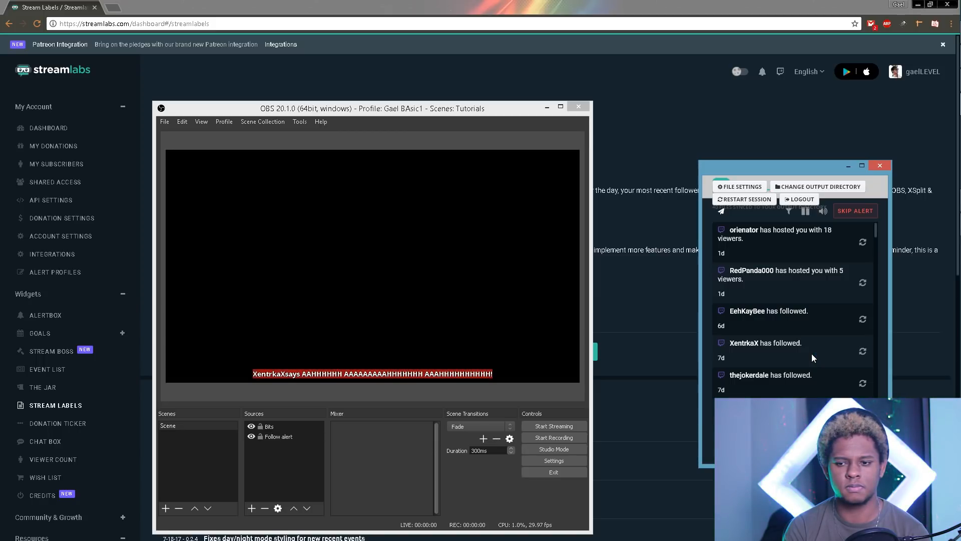
mouse_move(955, 242)
Step: Raise the system volume to 20 and shift the OBS window up and right
key(XF86AudioLowerVolume)
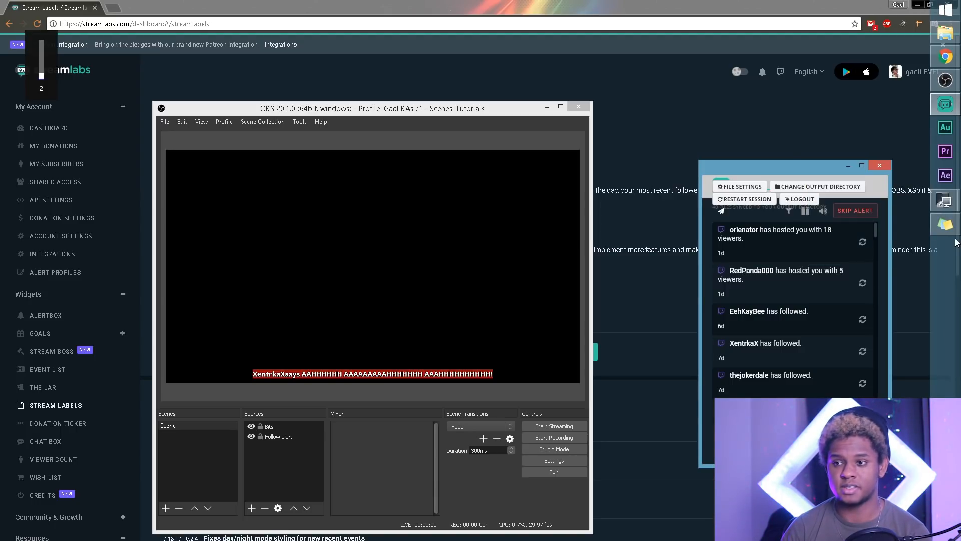
key(XF86AudioRaiseVolume)
key(XF86AudioRaiseVolume)
key(XF86AudioRaiseVolume)
key(XF86AudioRaiseVolume)
key(XF86AudioRaiseVolume)
key(XF86AudioRaiseVolume)
key(XF86AudioRaiseVolume)
key(XF86AudioRaiseVolume)
key(XF86AudioRaiseVolume)
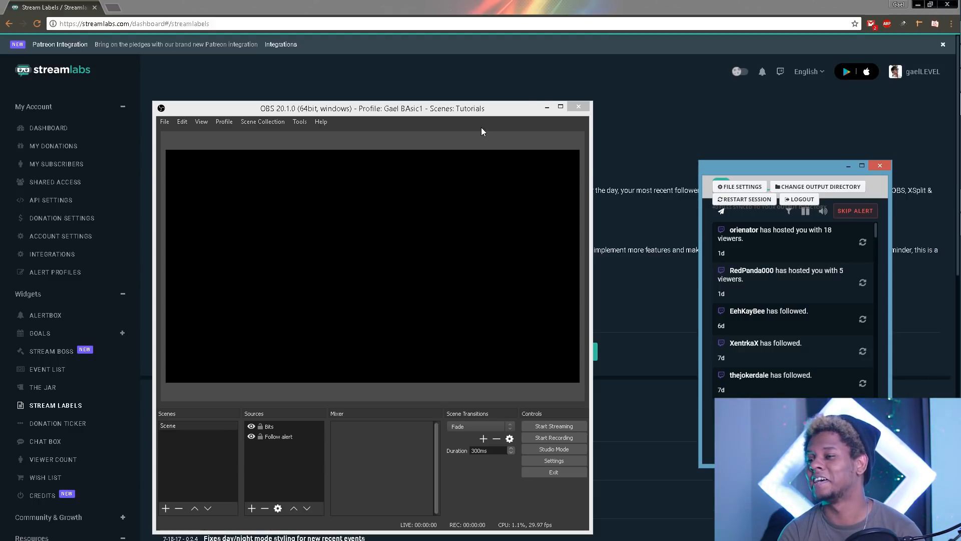
drag(493, 114, 519, 102)
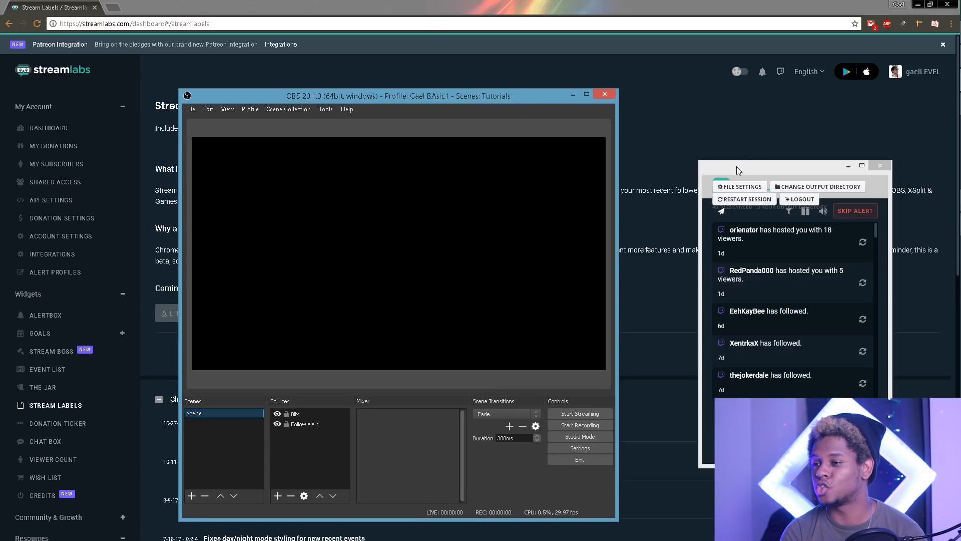
Step: Widen the Stream Labels window, restart its session, and scroll the list to find the 200-bits cheer
drag(752, 167, 773, 181)
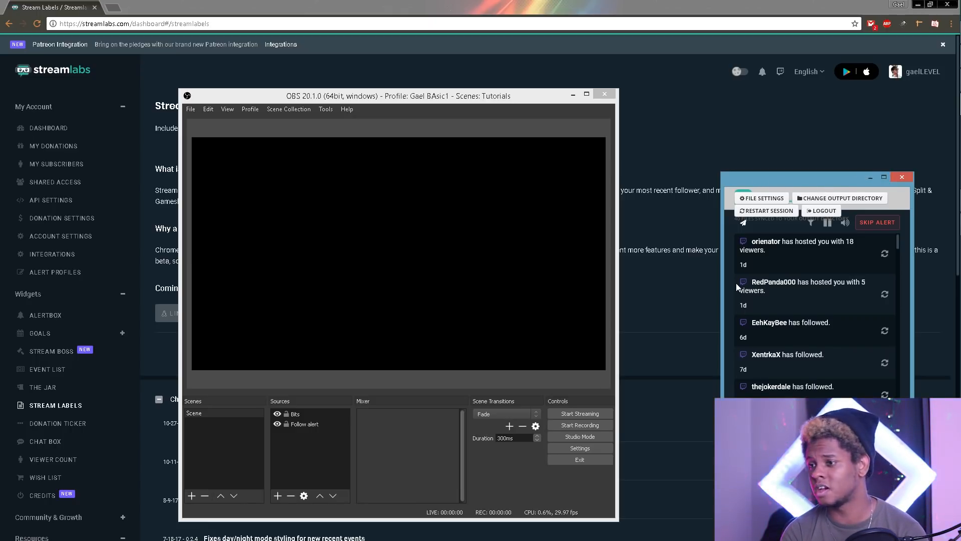
drag(723, 280, 699, 282)
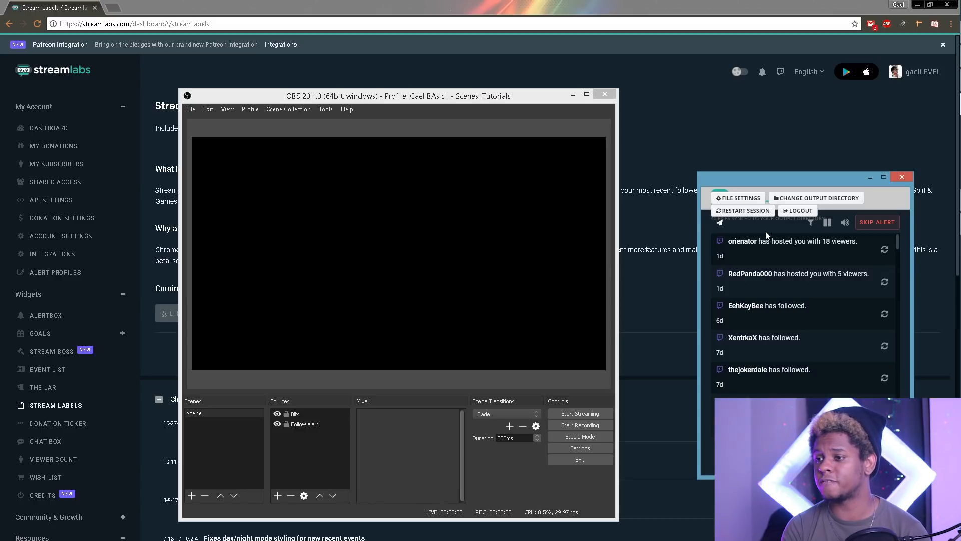
click(741, 215)
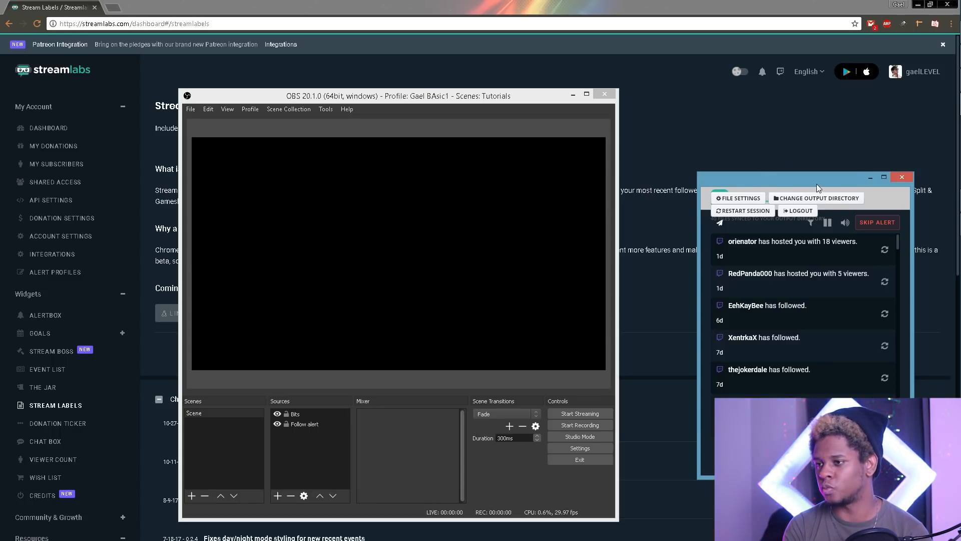
drag(816, 185, 823, 156)
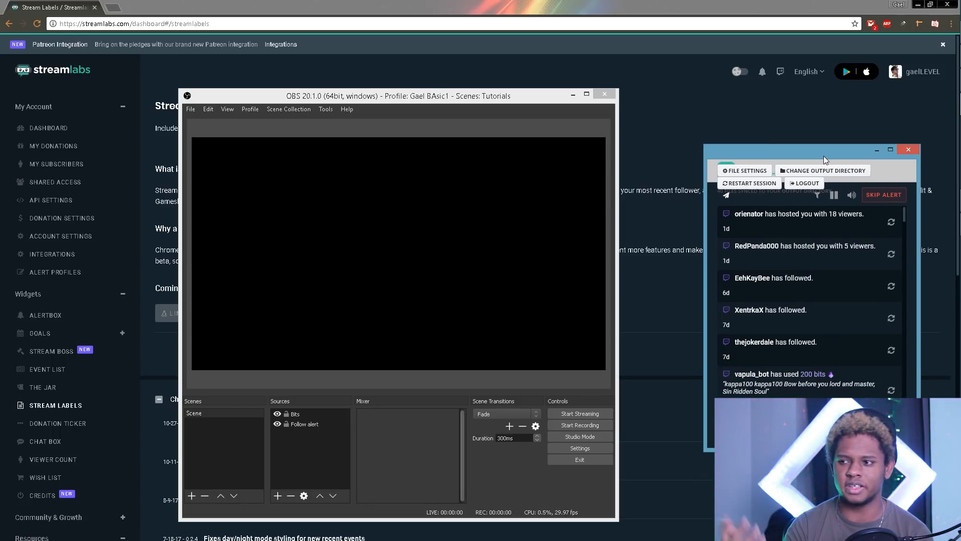
scroll(819, 236, down, 1)
scroll(819, 235, up, 1)
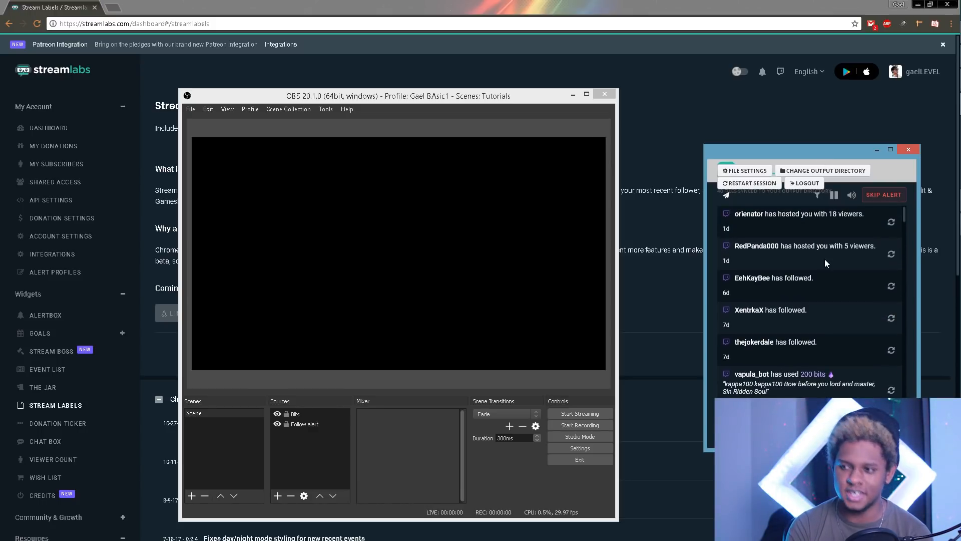